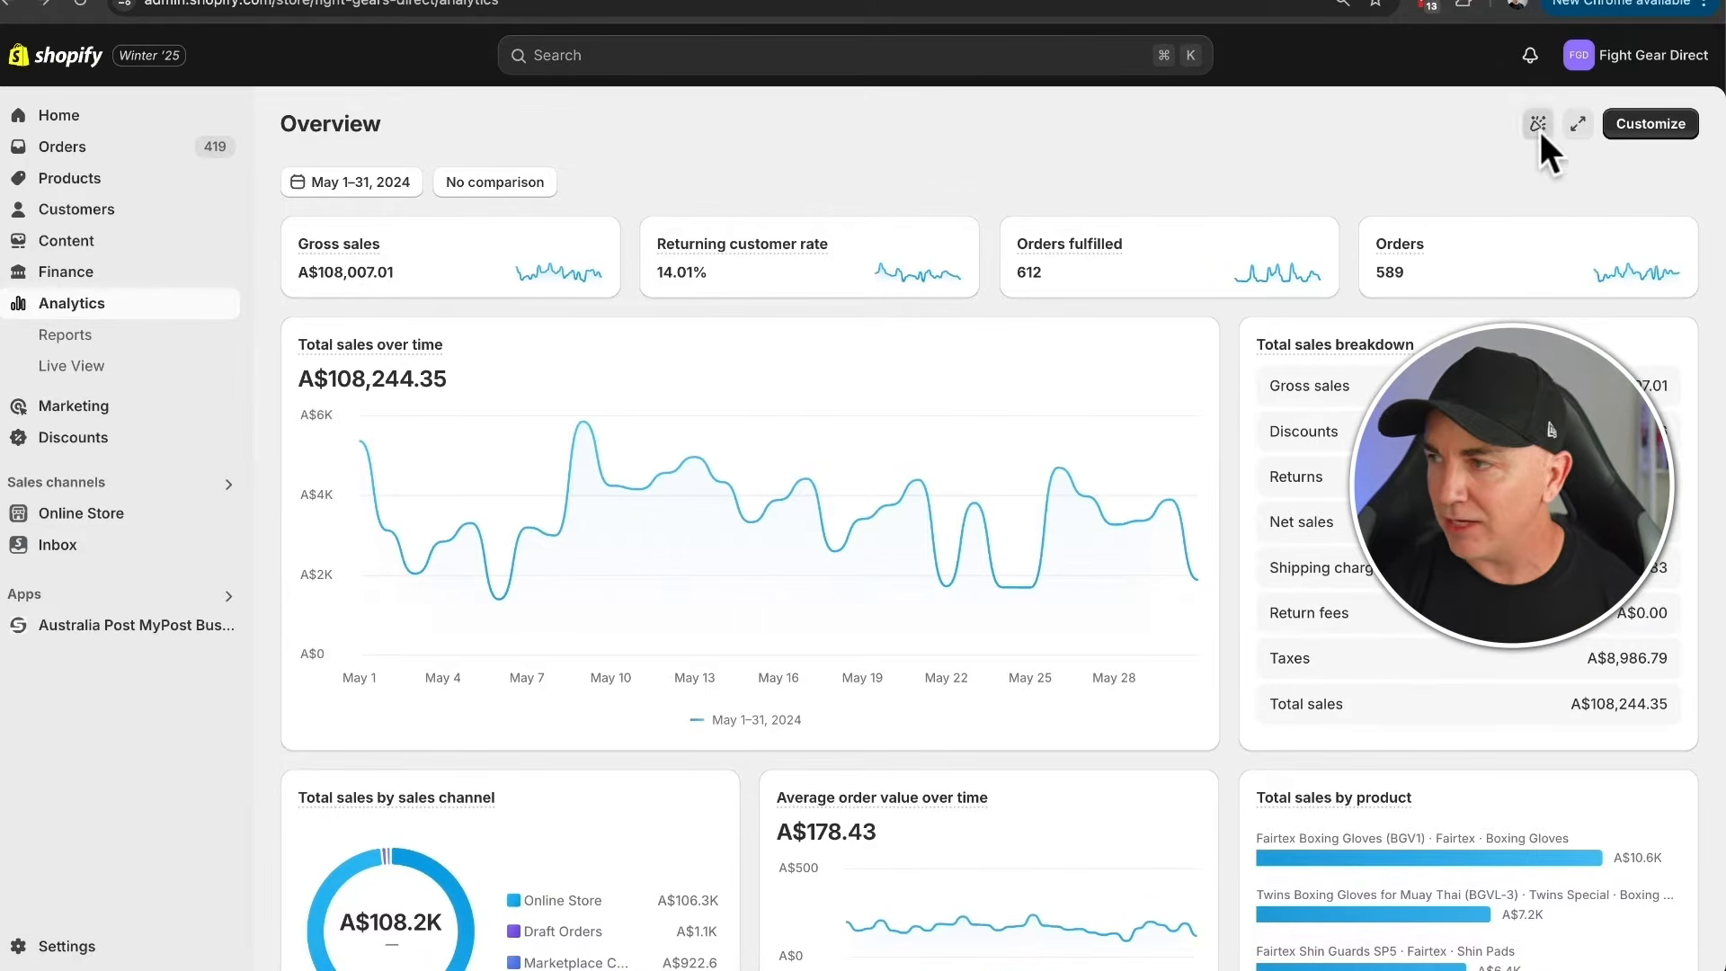
# - Start customizing the analytics overview and place the ABC product analysis card first on the dashboard, enlarging it
pyautogui.click(1647, 124)
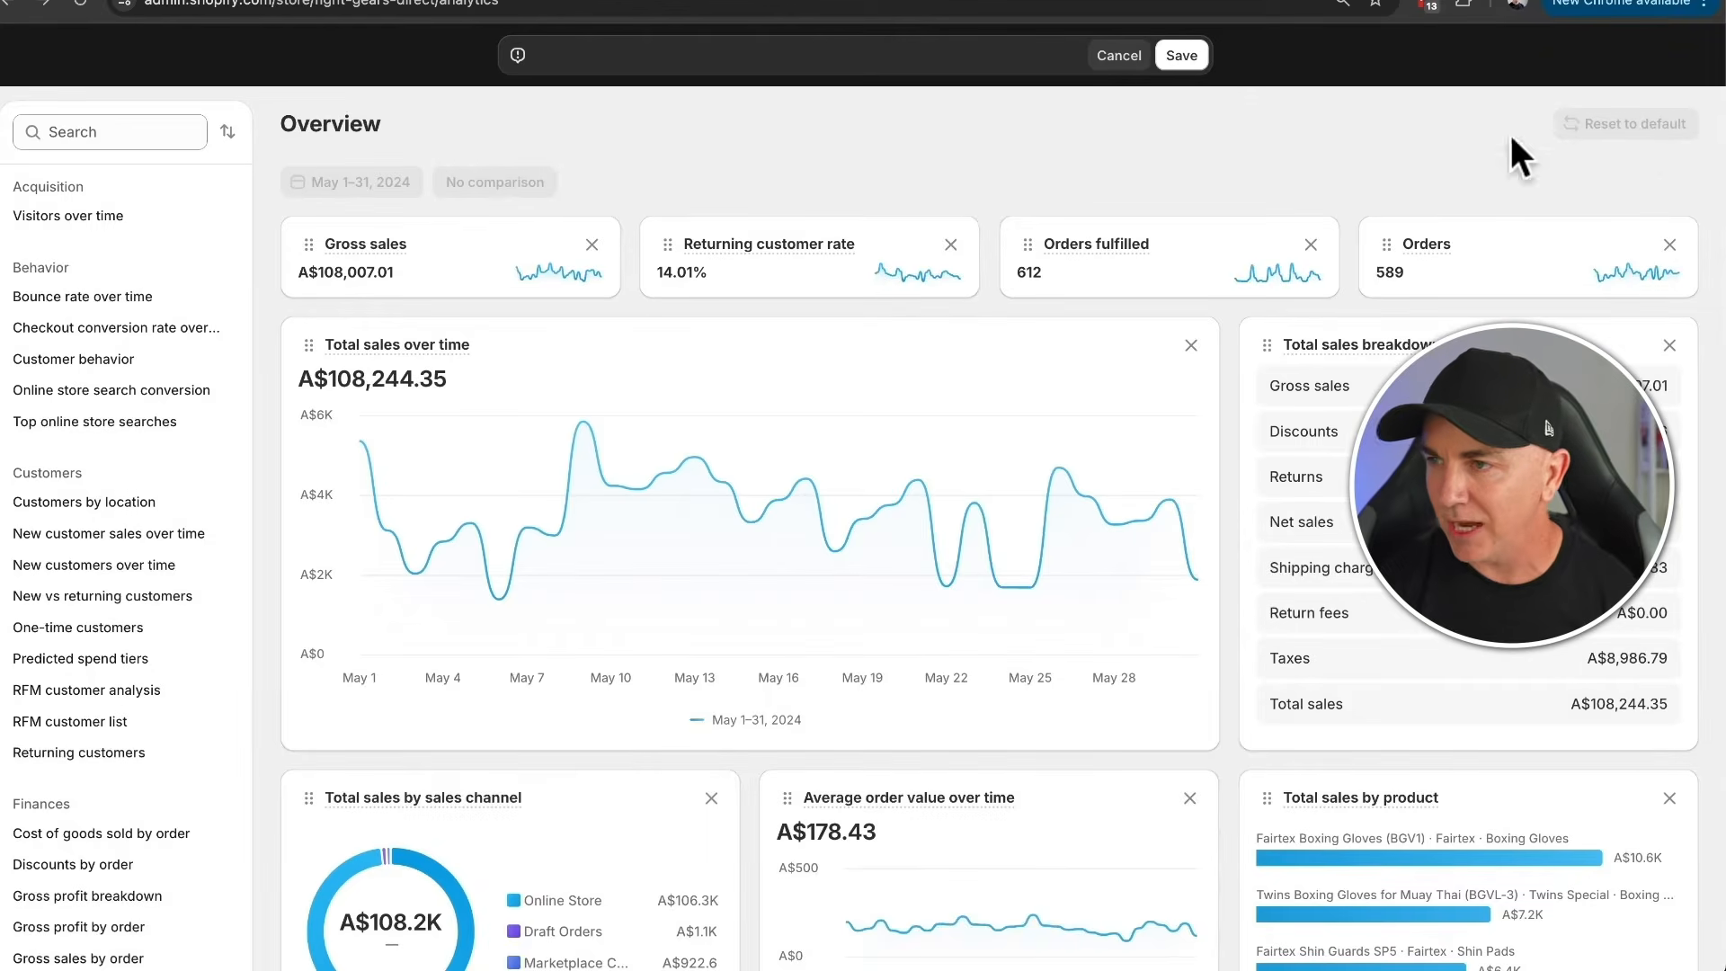
pyautogui.scroll(-9, 87, 255)
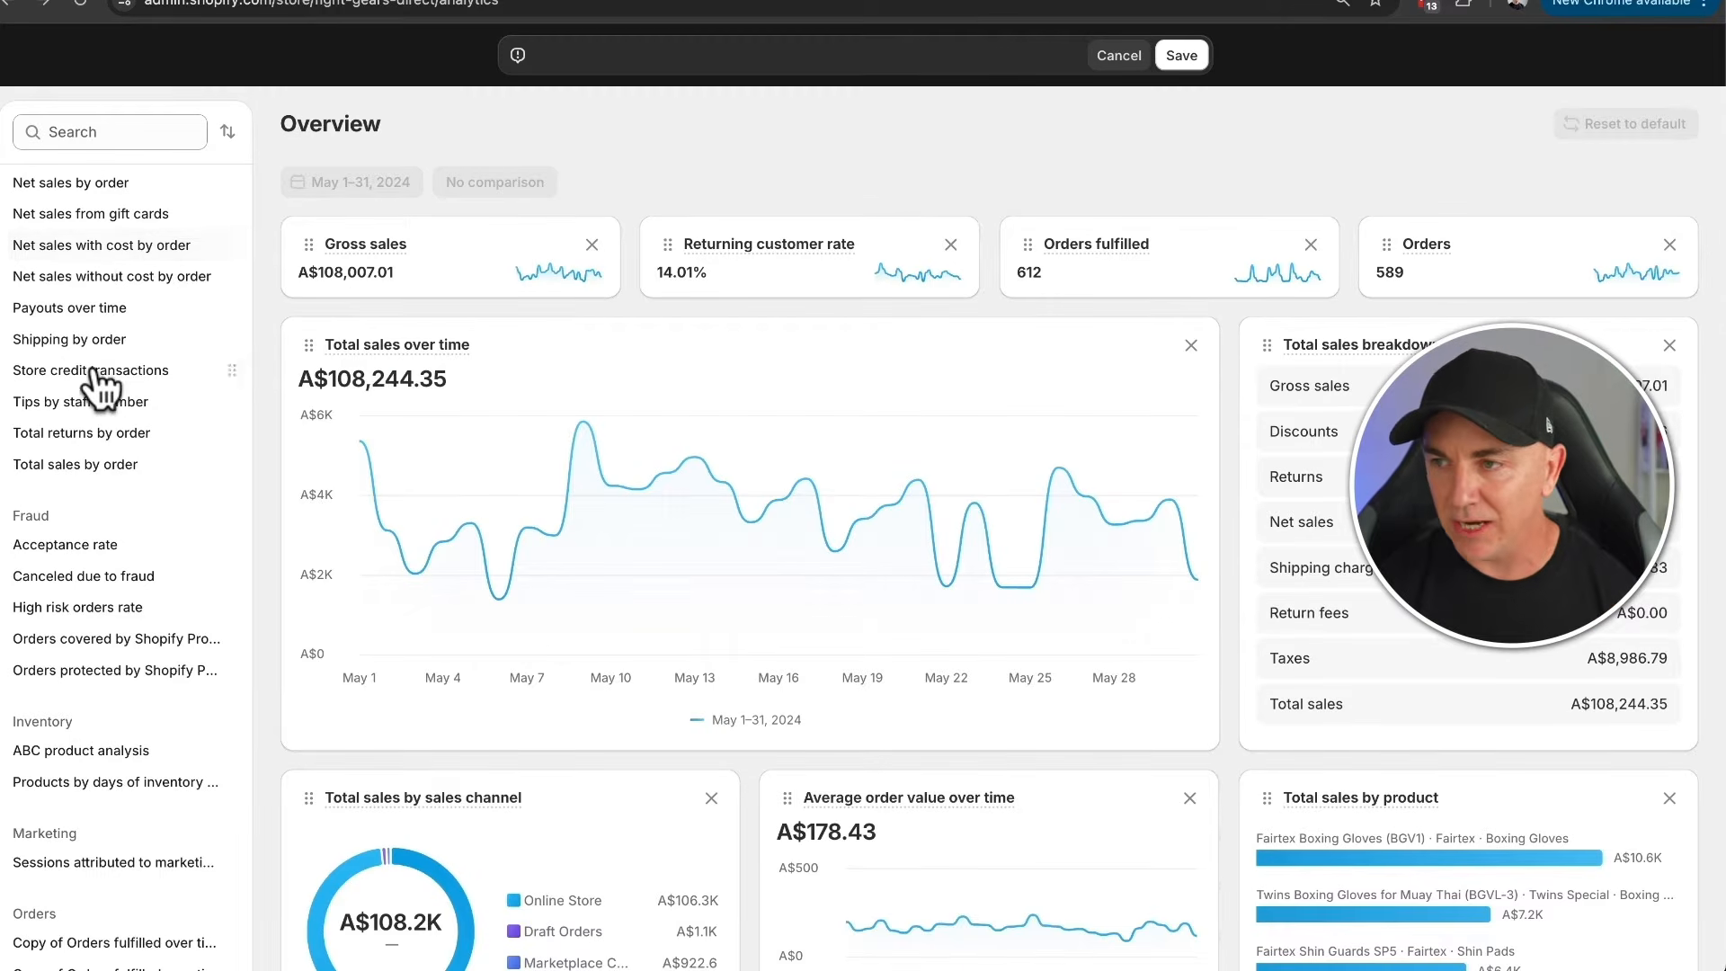
pyautogui.scroll(9, 92, 385)
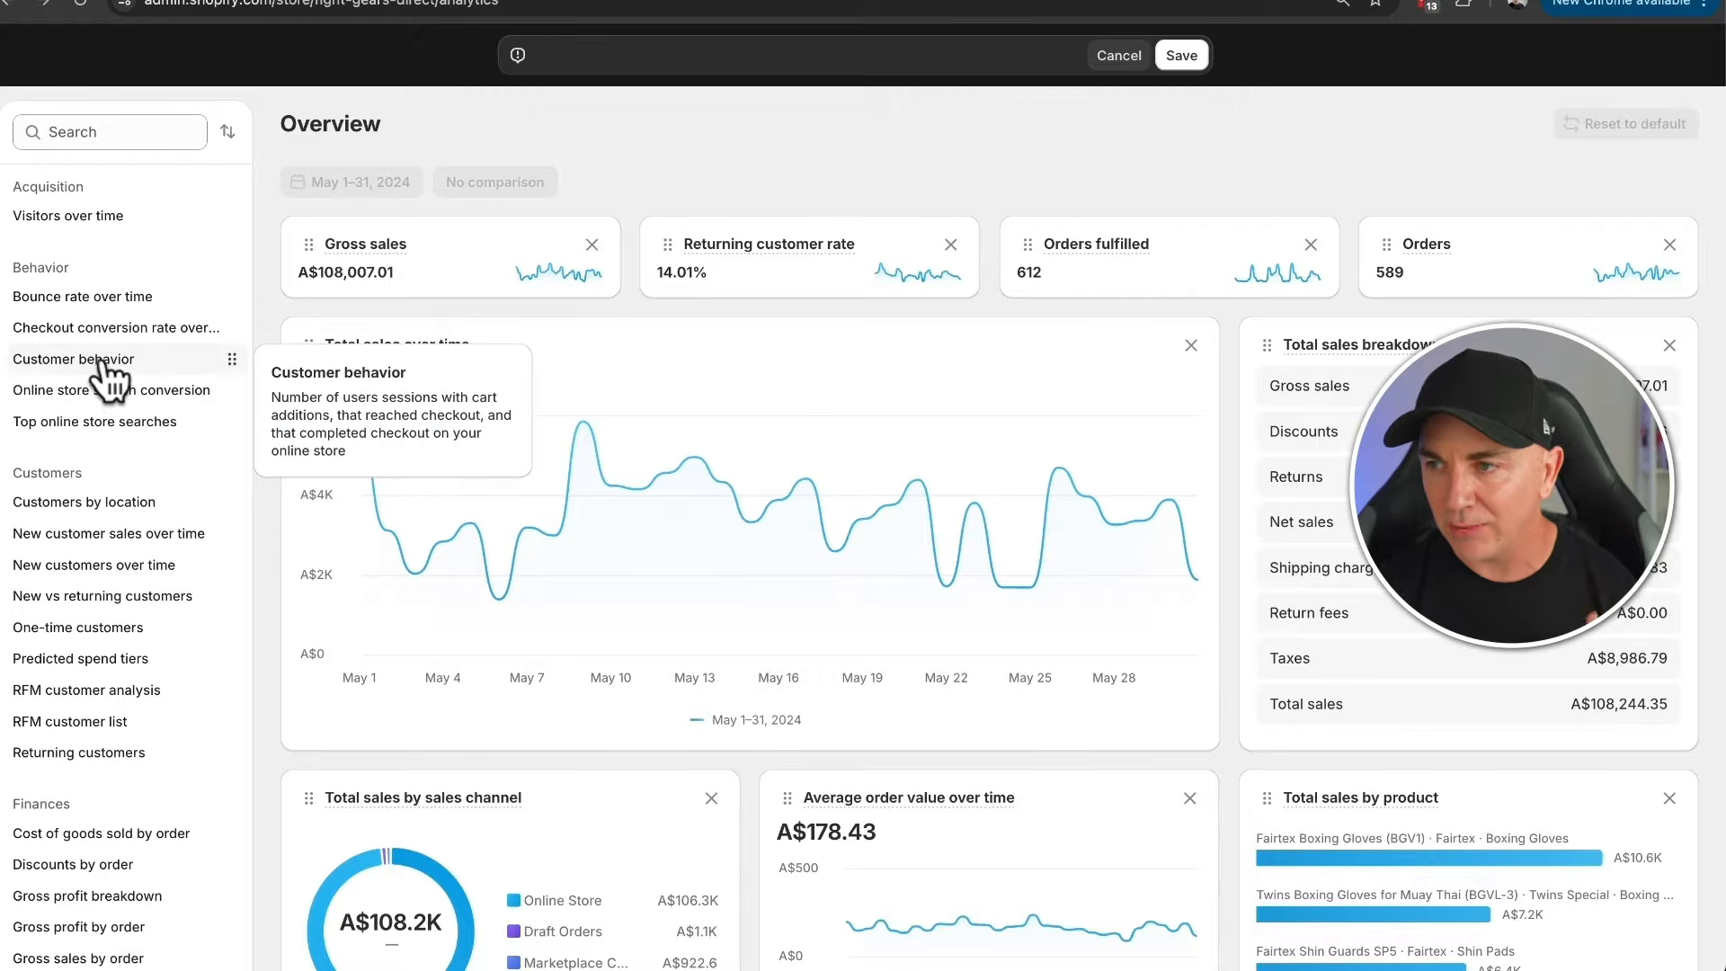
pyautogui.scroll(-3, 98, 378)
pyautogui.scroll(-4, 104, 369)
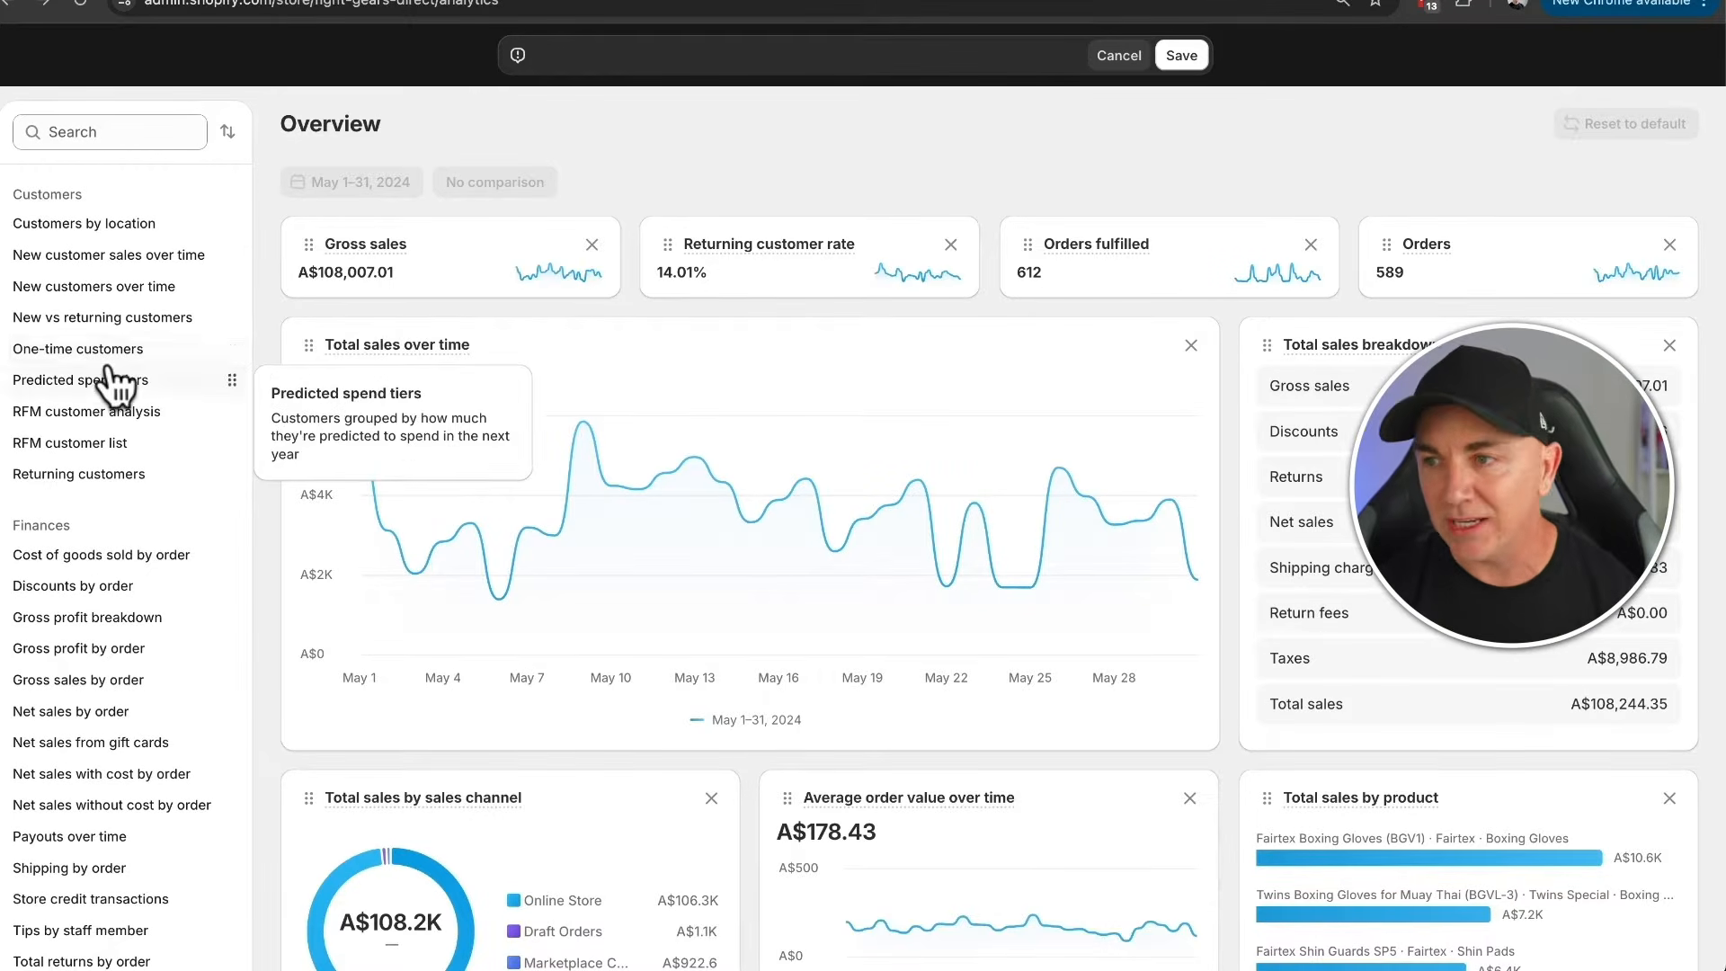
pyautogui.scroll(-4, 99, 378)
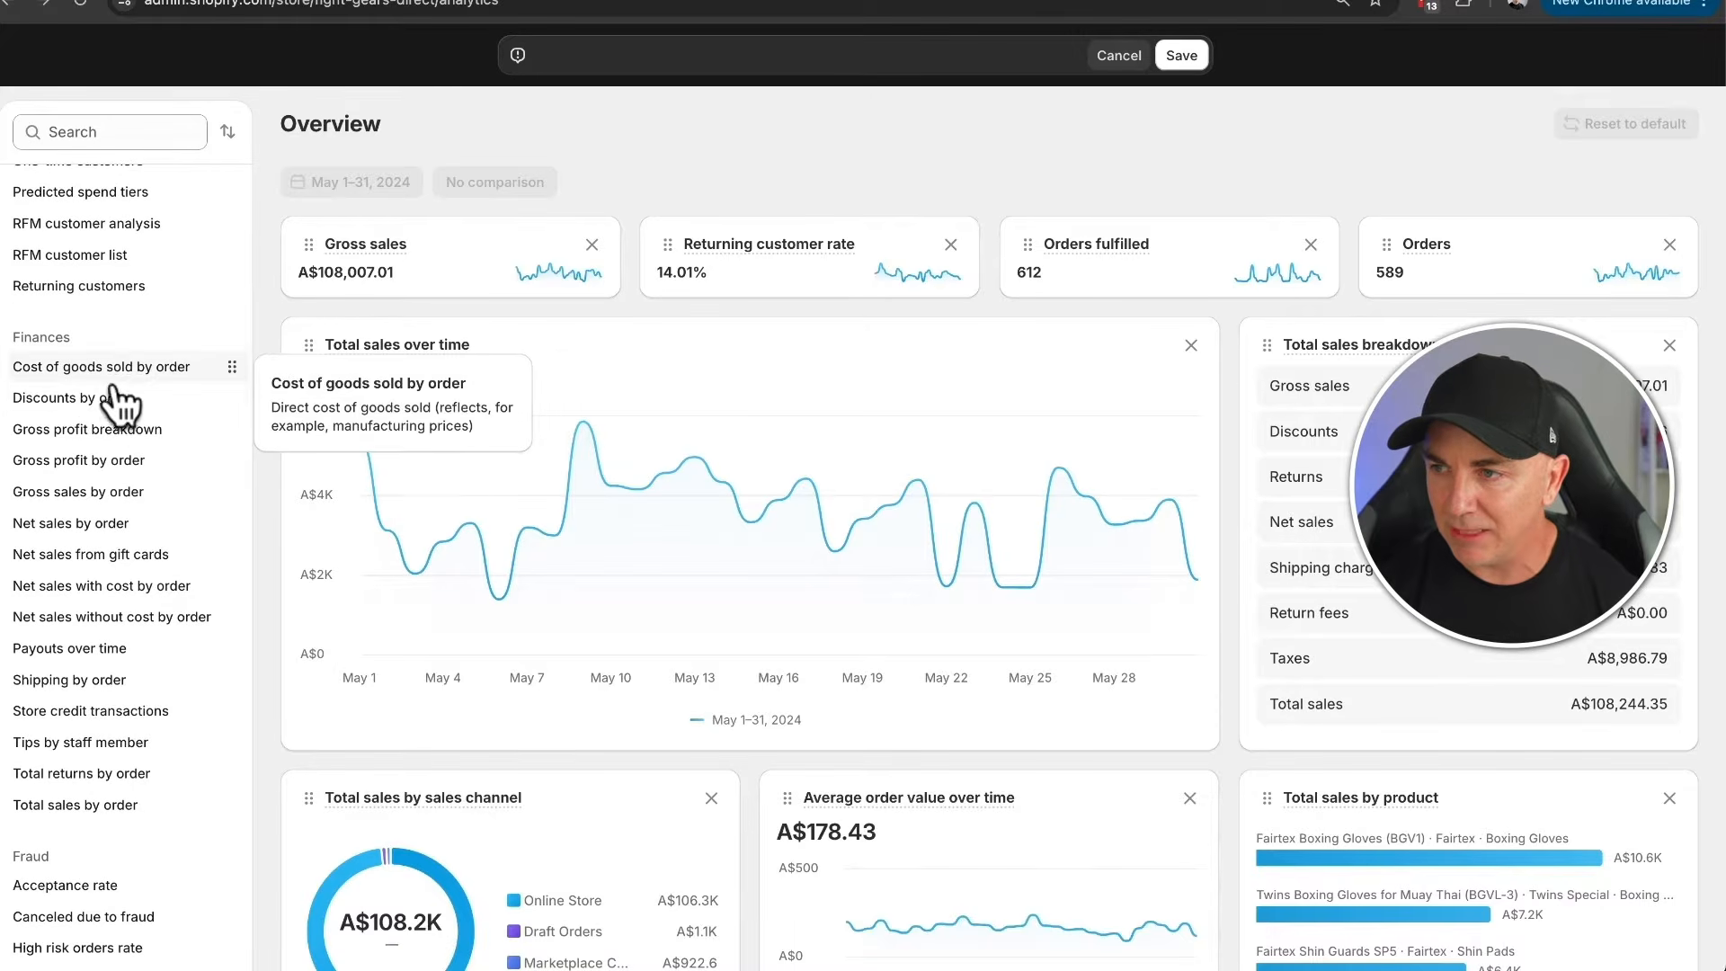
pyautogui.scroll(-2, 103, 414)
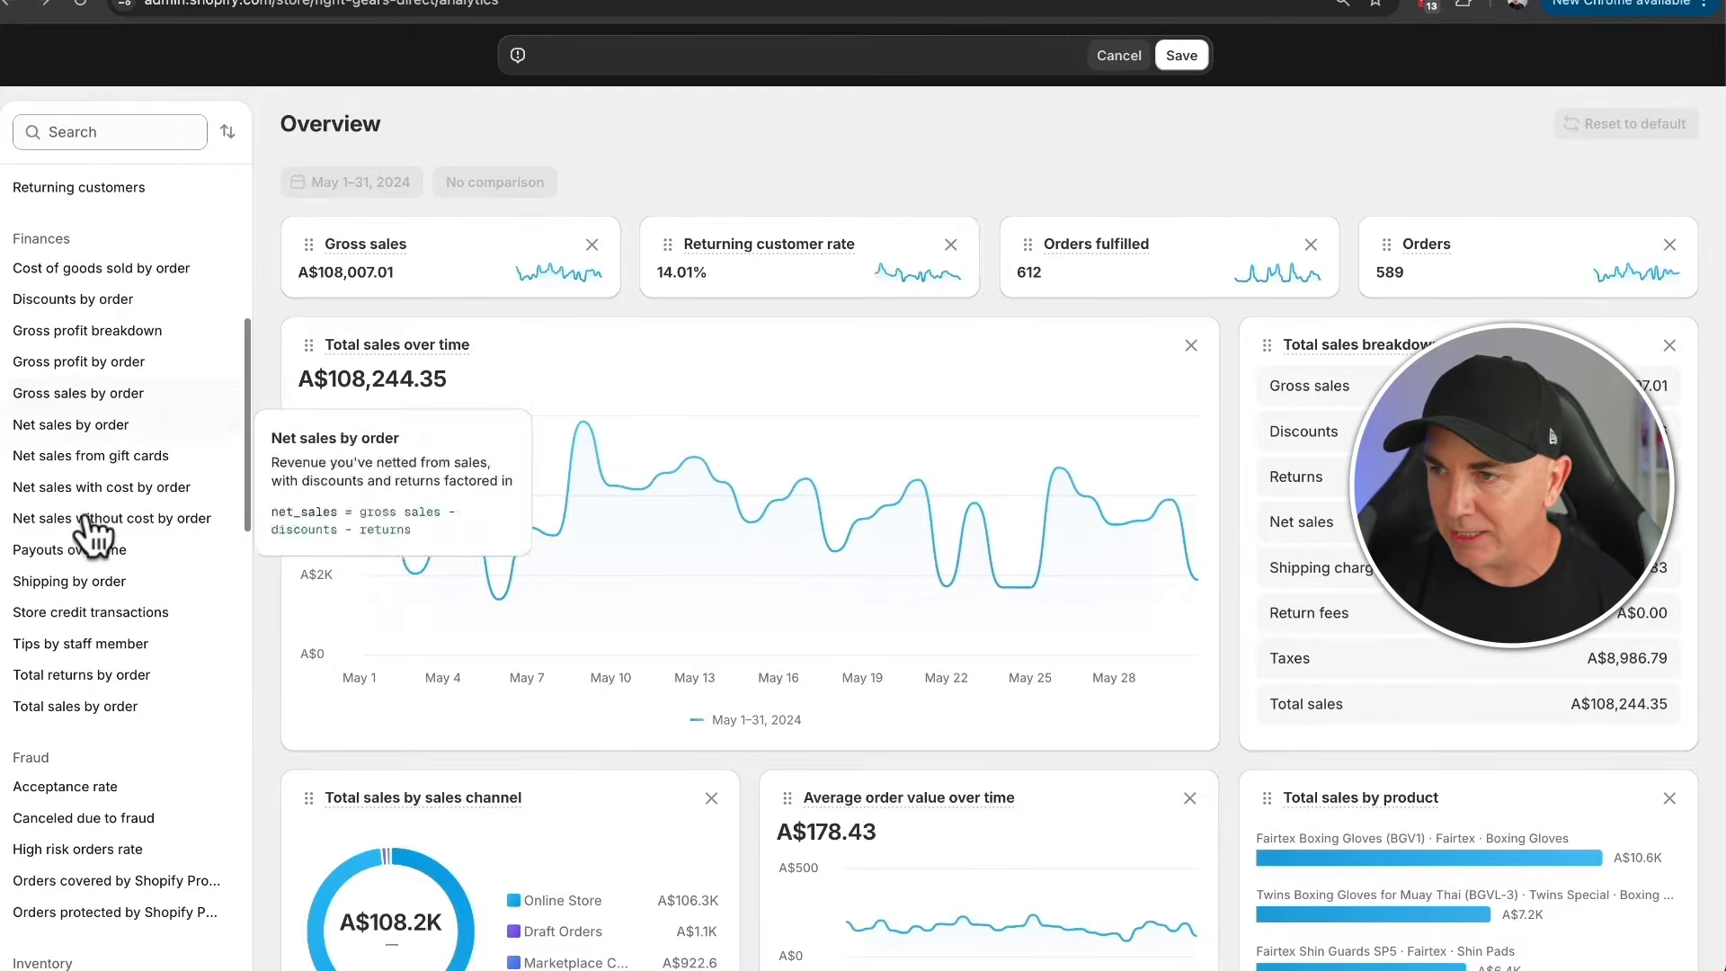
pyautogui.scroll(-4, 108, 577)
pyautogui.scroll(-8, 108, 584)
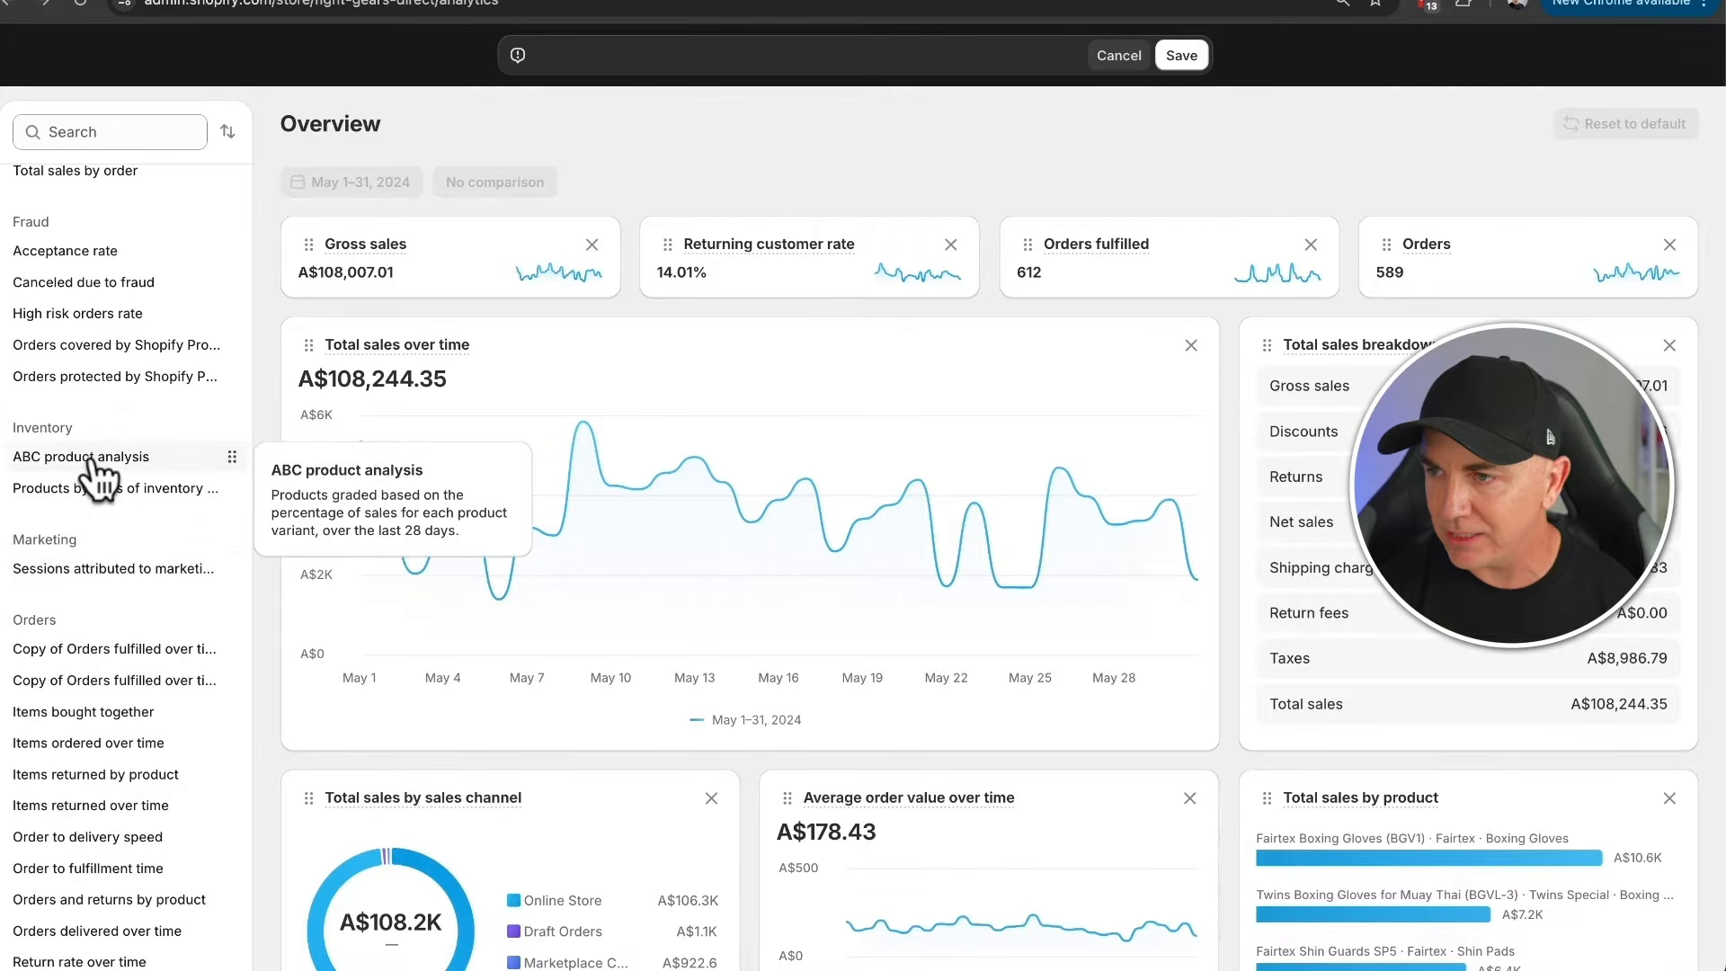
pyautogui.moveTo(38, 457); pyautogui.dragTo(509, 338)
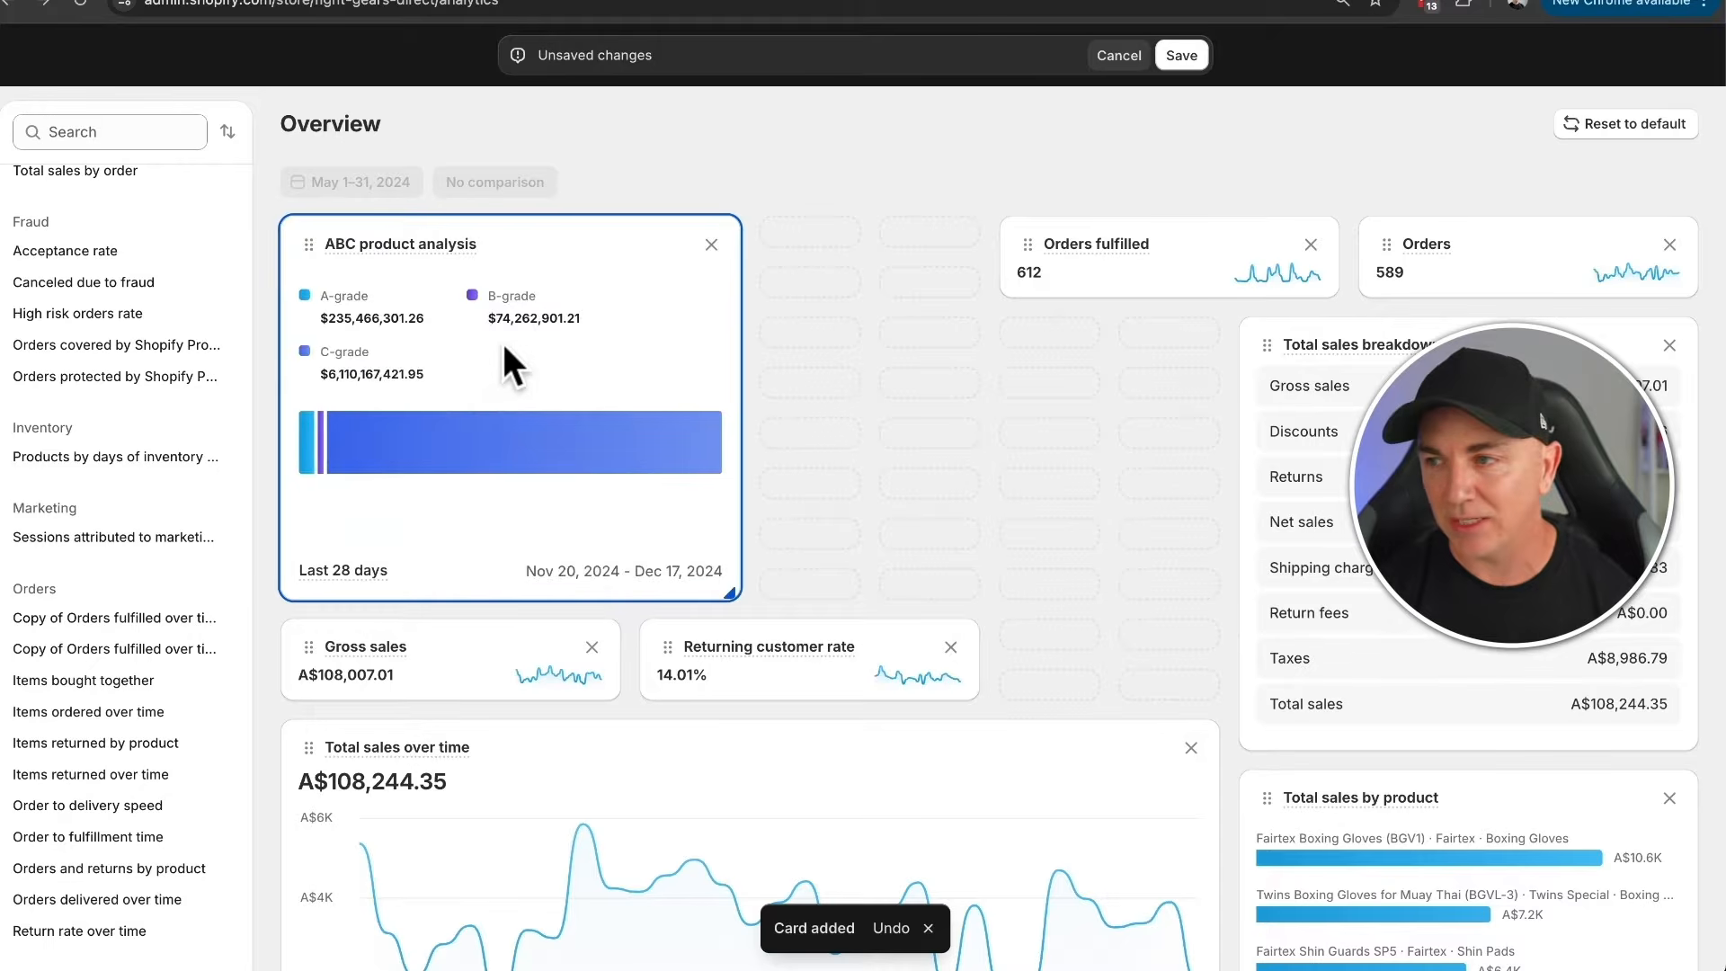
pyautogui.moveTo(732, 597); pyautogui.dragTo(881, 665)
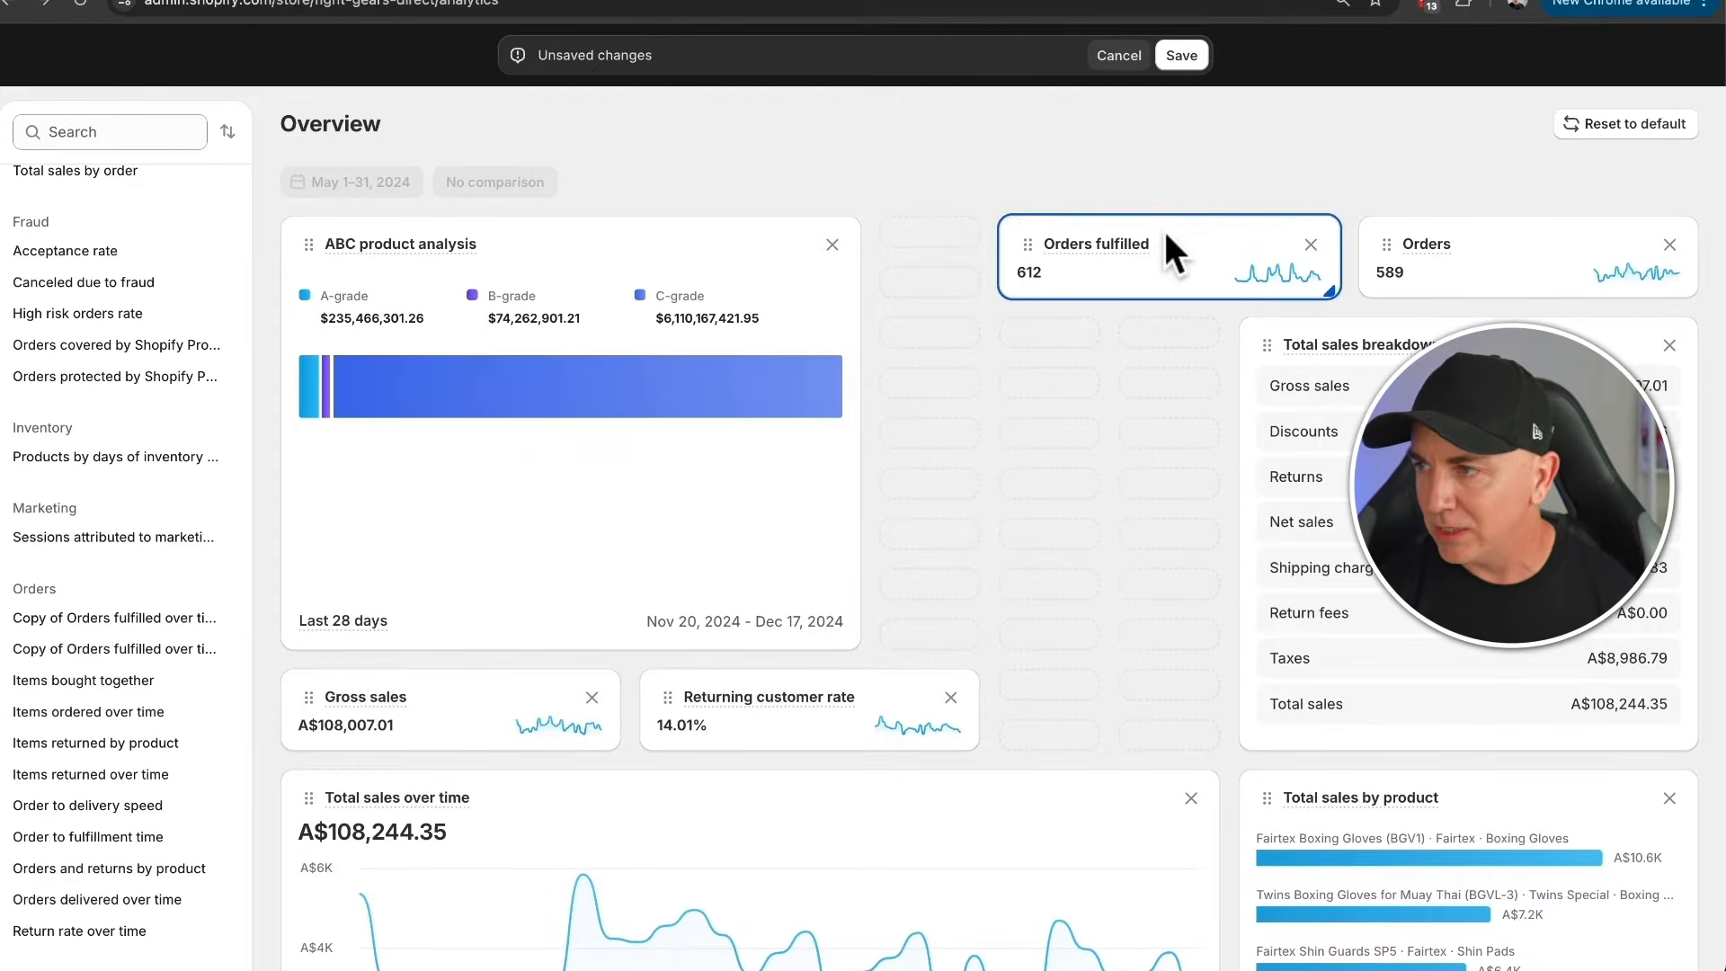
# - Move the Orders fulfilled card to the start of the first row, with Total sales breakdown beside it as a wide, single-row card
pyautogui.moveTo(1163, 246); pyautogui.dragTo(406, 258)
pyautogui.moveTo(1391, 310); pyautogui.dragTo(823, 232)
pyautogui.moveTo(1074, 659); pyautogui.dragTo(1209, 321)
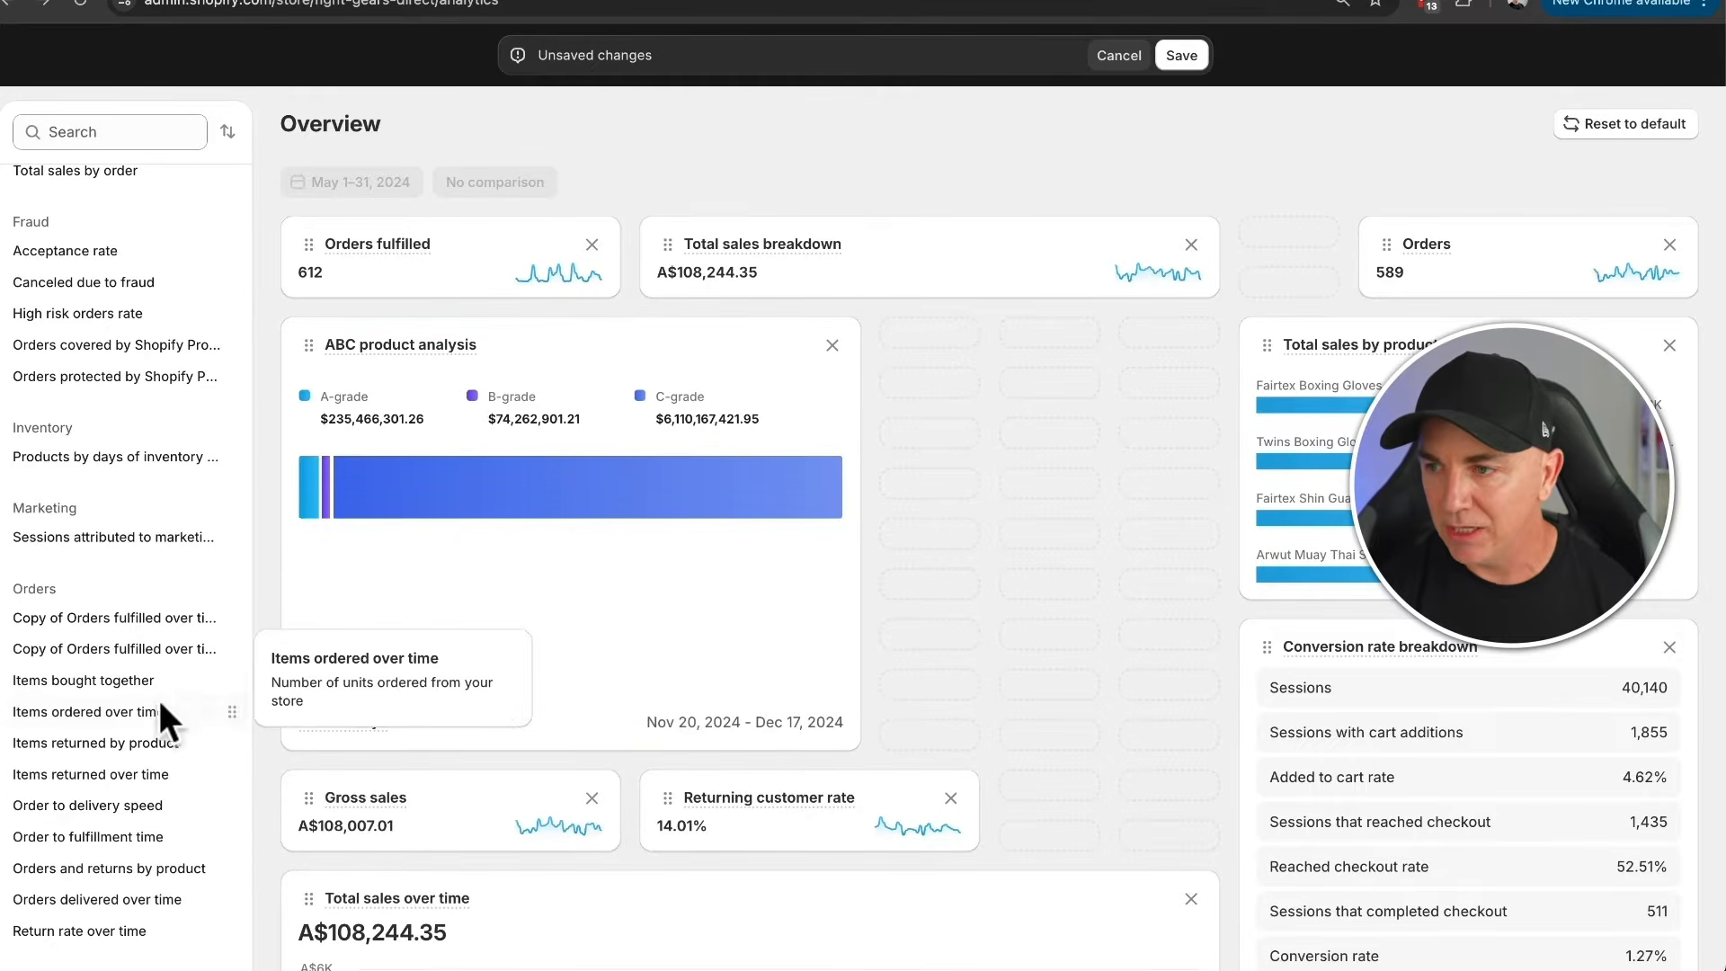
# - Add the Average order quantity over time card beside Orders fulfilled, making it wider and shorter
pyautogui.scroll(-2, 153, 715)
pyautogui.scroll(-6, 90, 710)
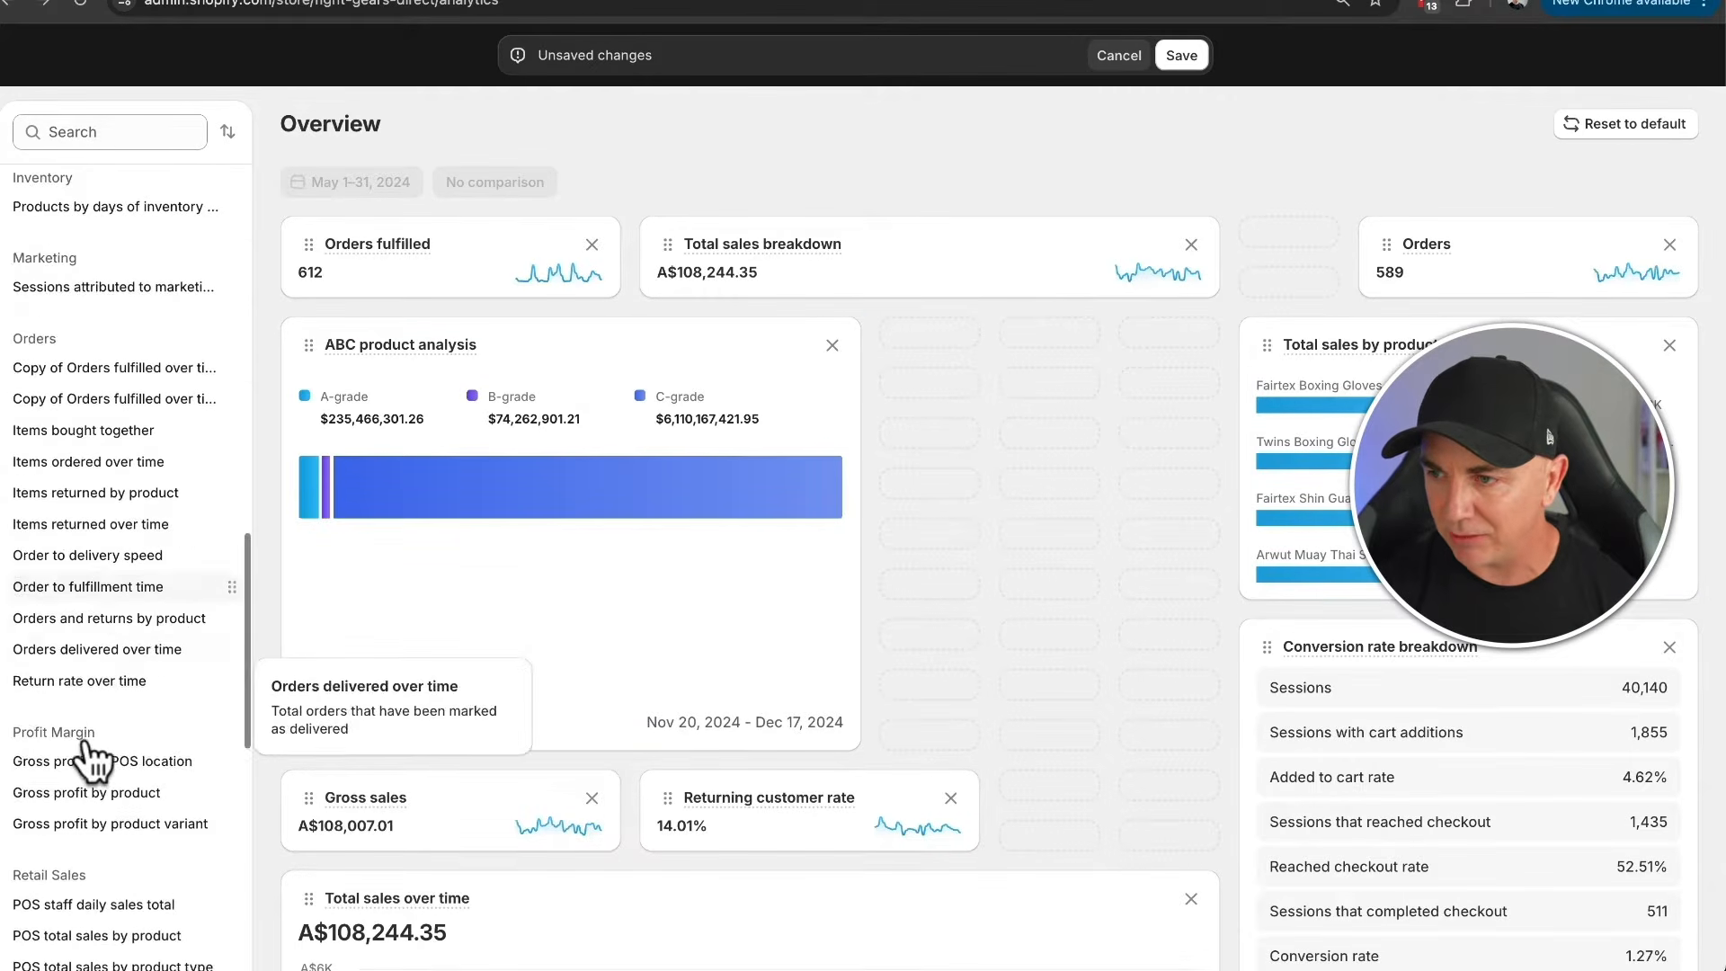
pyautogui.scroll(-2, 103, 703)
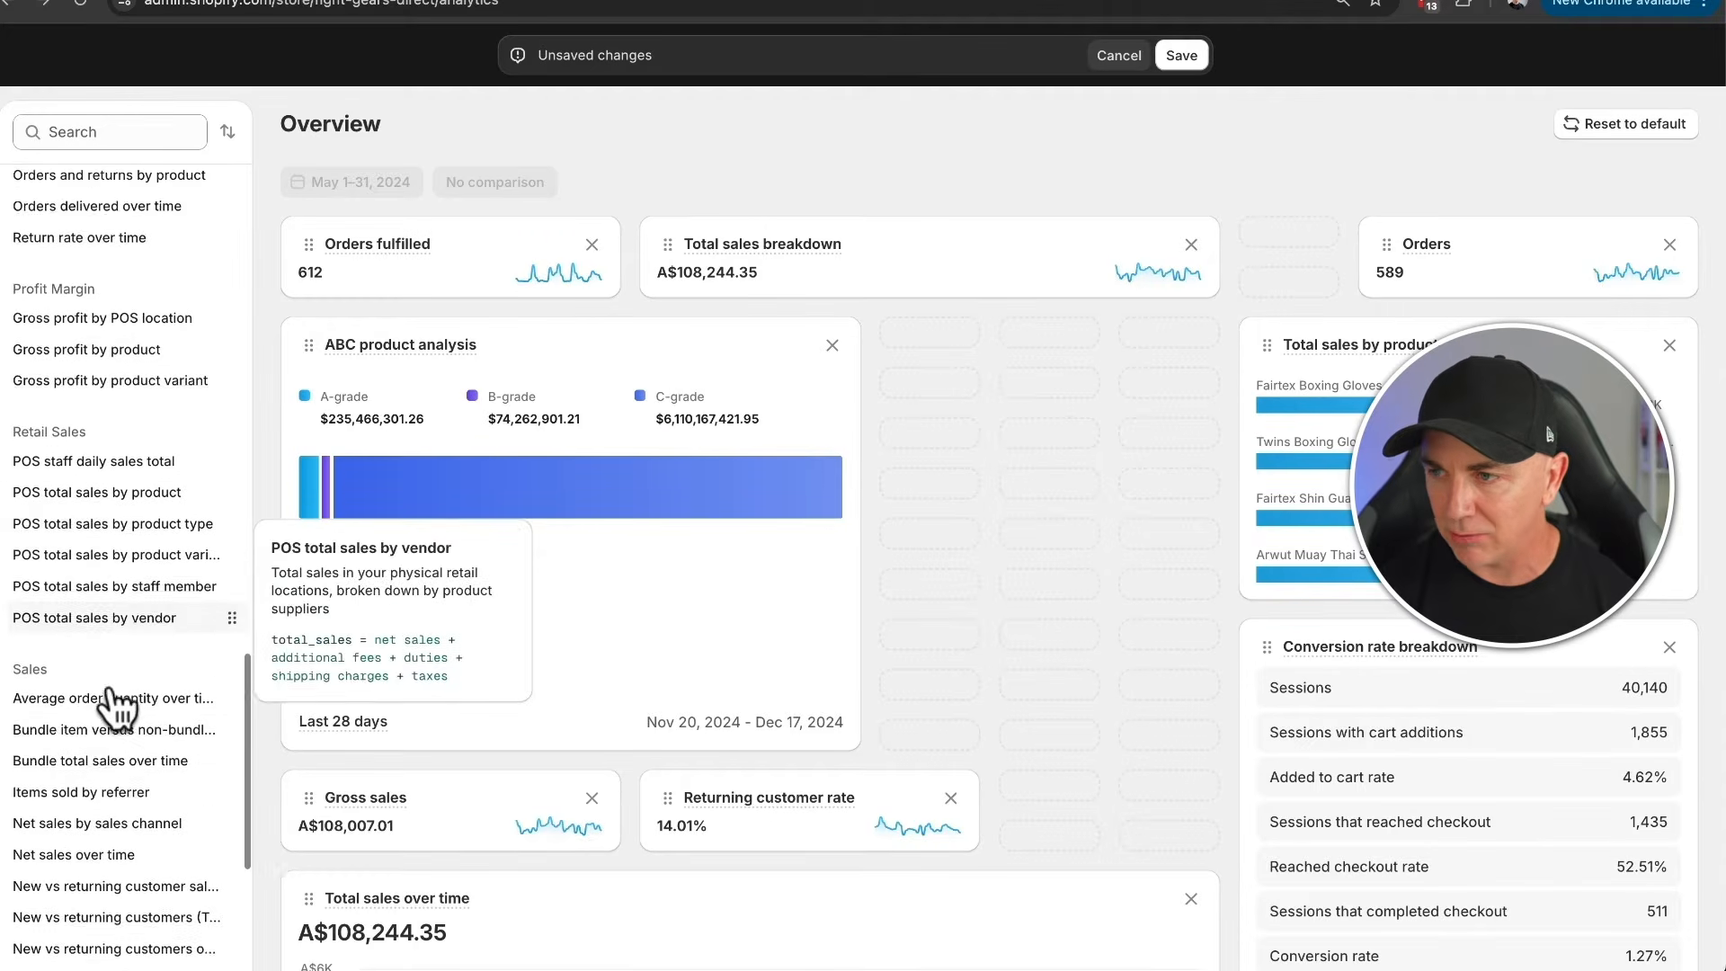
pyautogui.moveTo(108, 627); pyautogui.dragTo(877, 392)
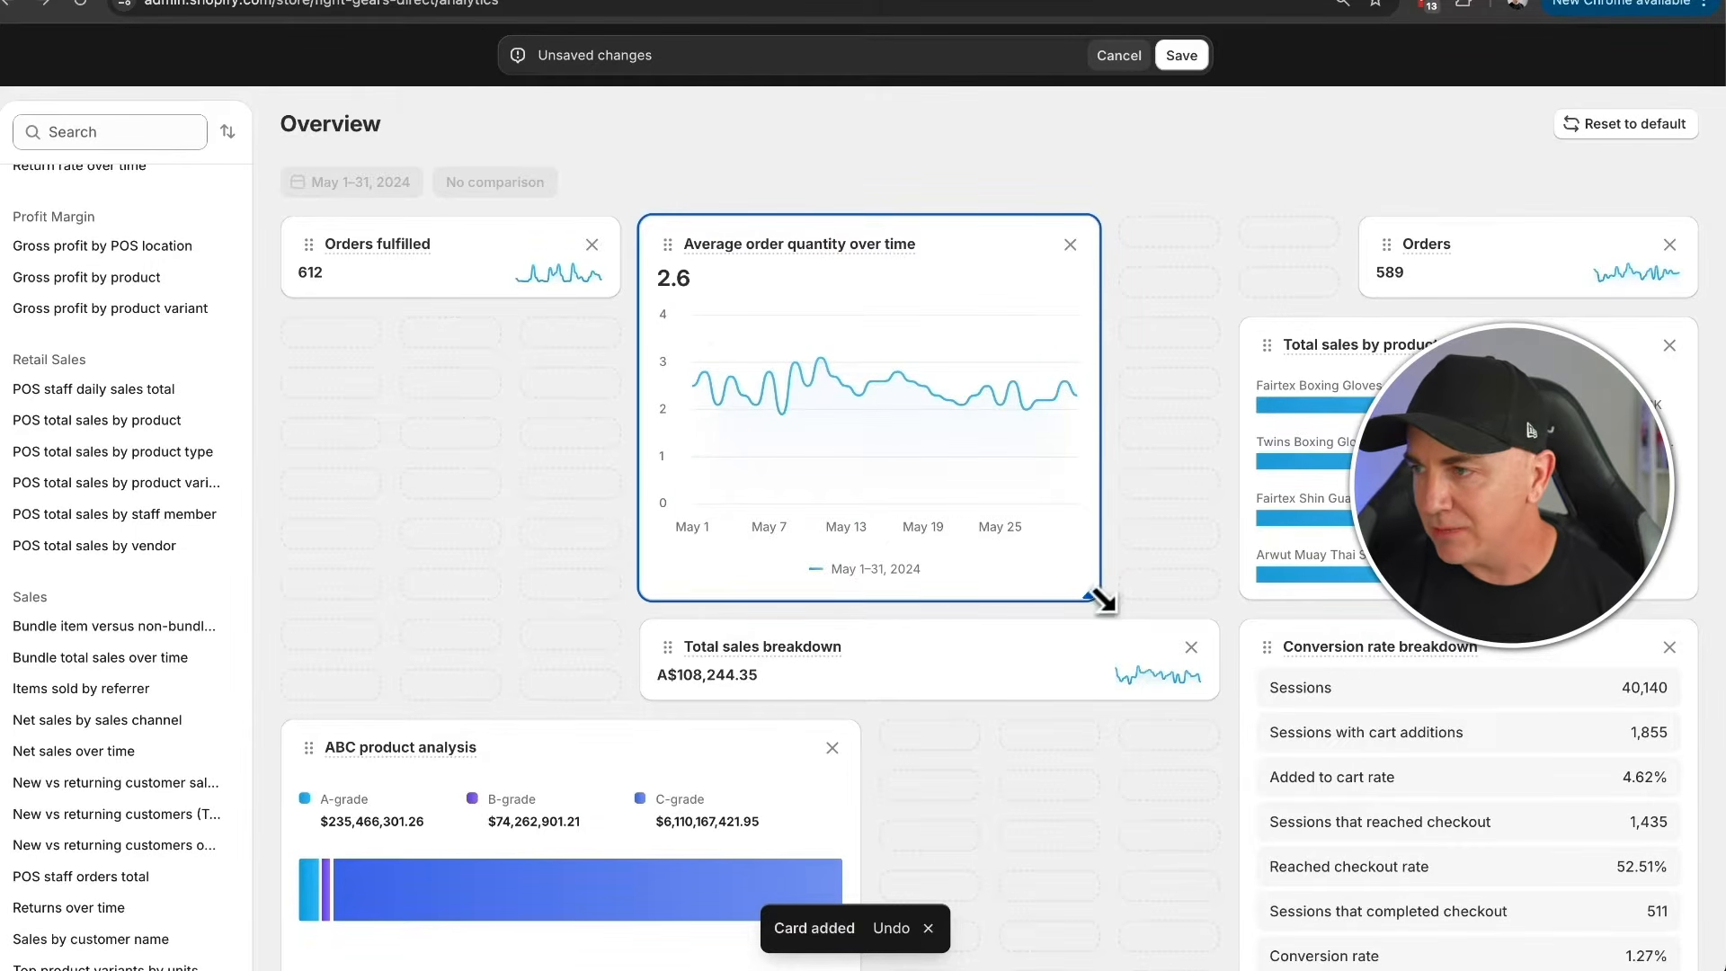
pyautogui.moveTo(1089, 595); pyautogui.dragTo(1162, 273)
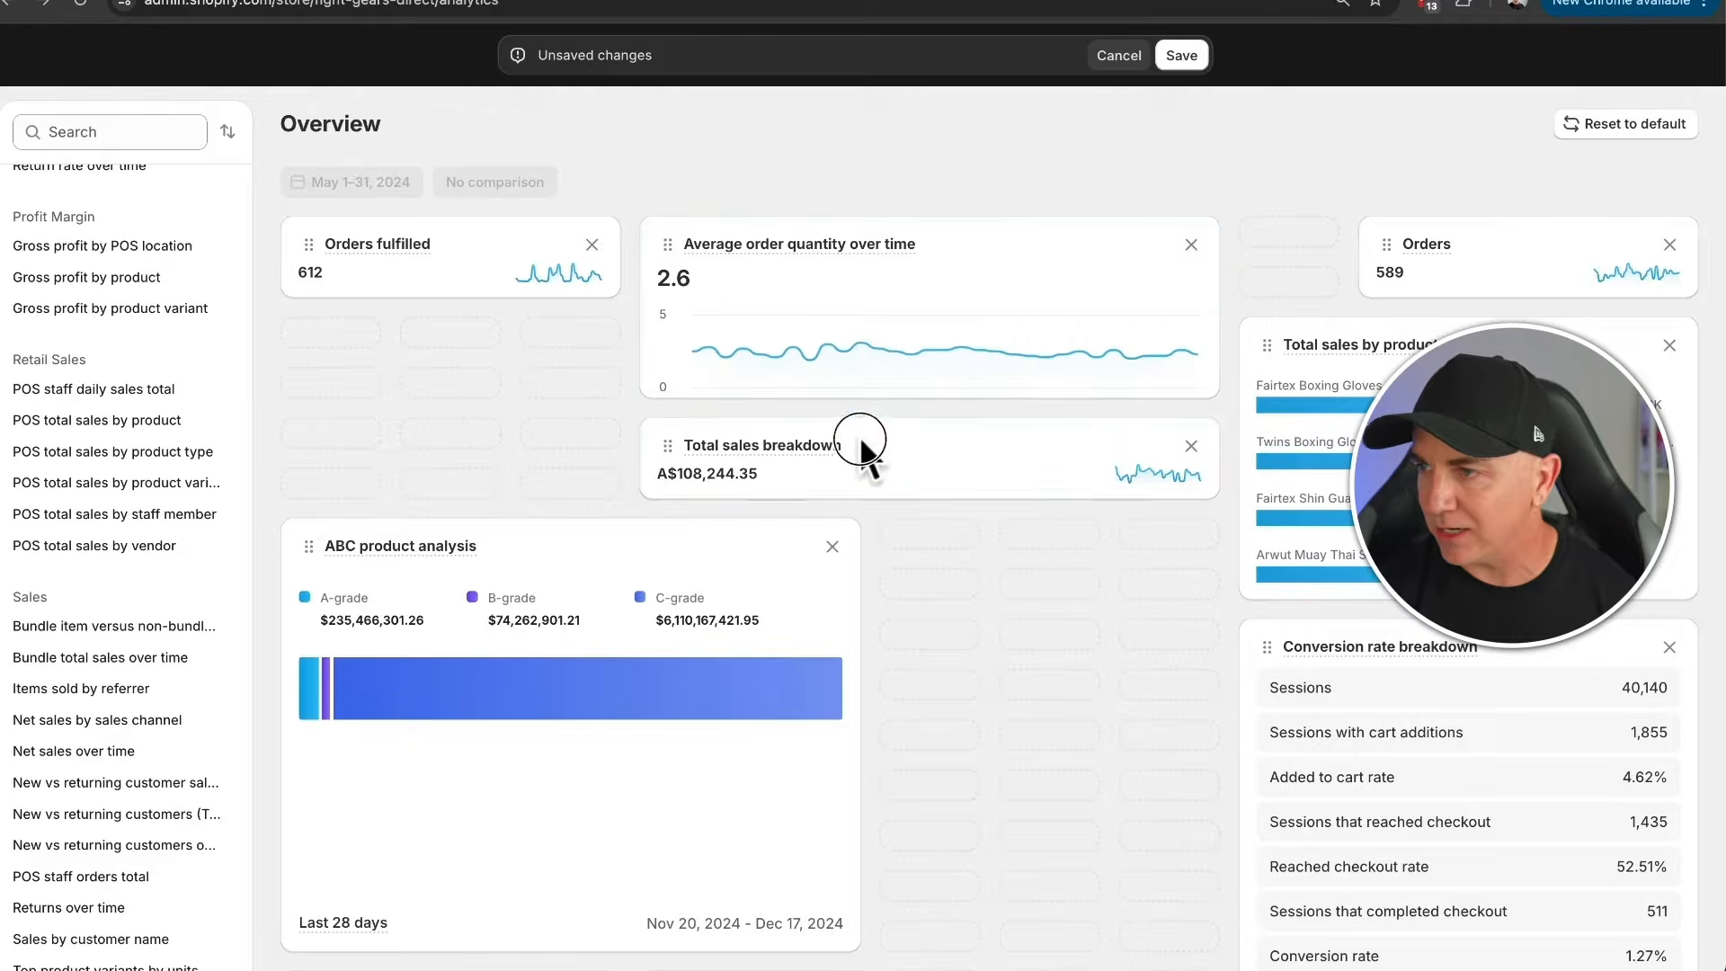
# - Move the Total sales breakdown card under Orders fulfilled and narrow it to the same width
pyautogui.moveTo(863, 450); pyautogui.dragTo(572, 358)
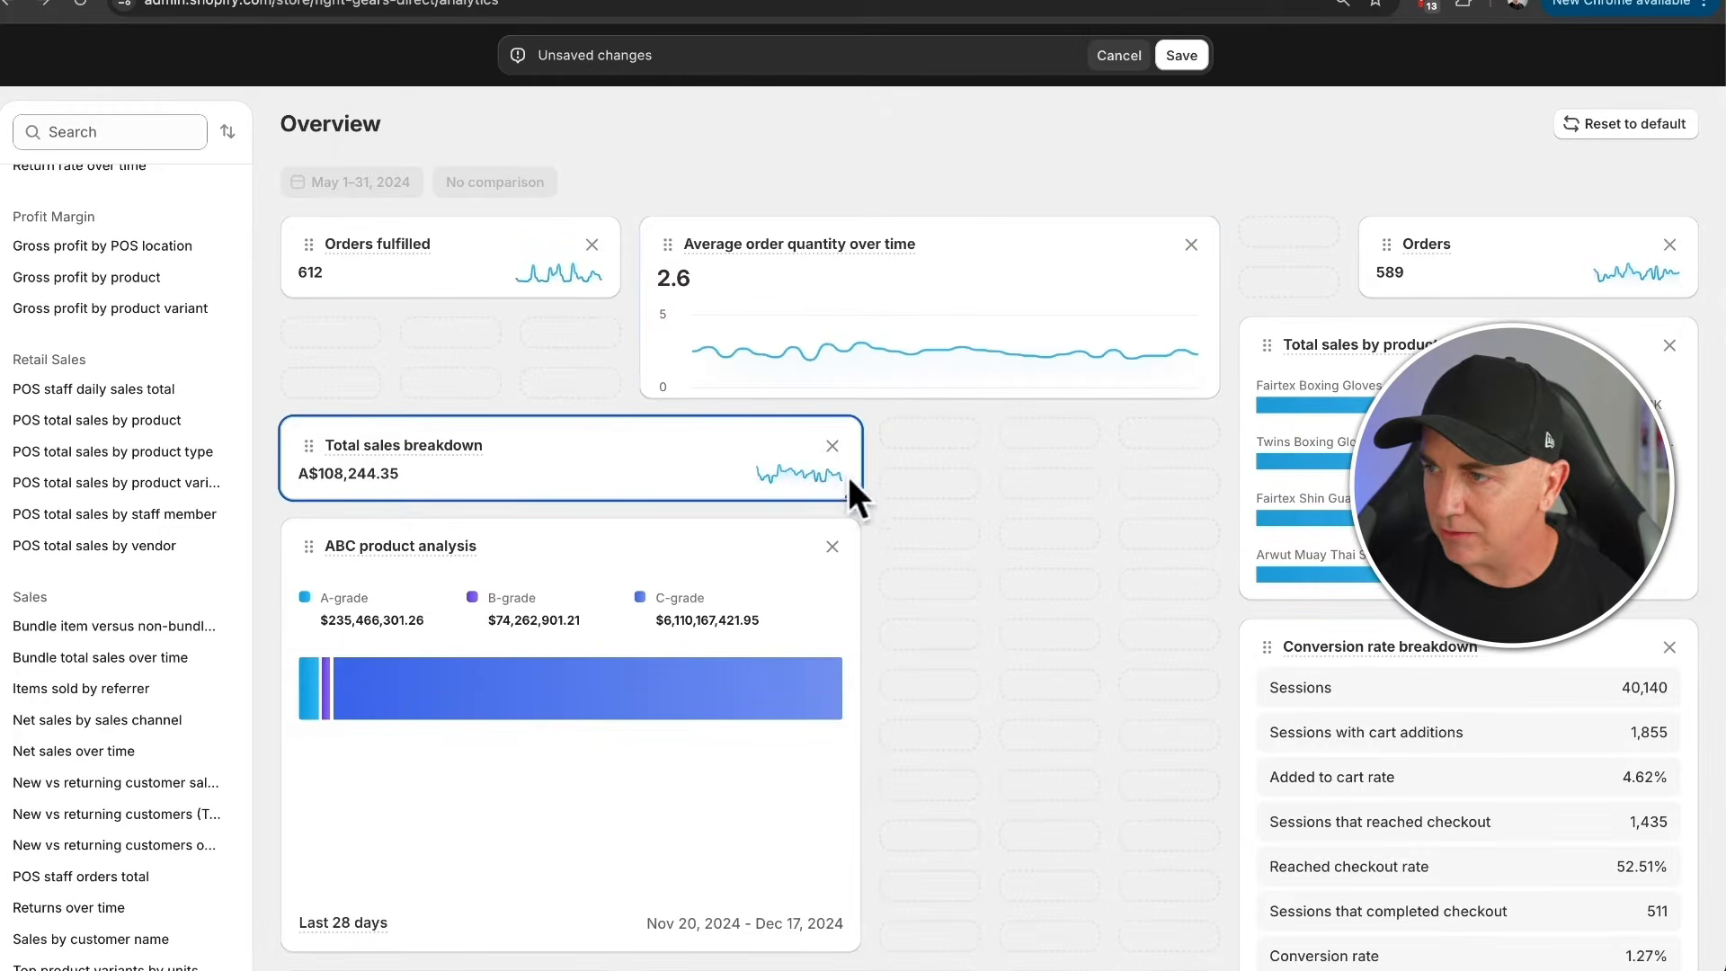
pyautogui.moveTo(847, 488); pyautogui.dragTo(606, 462)
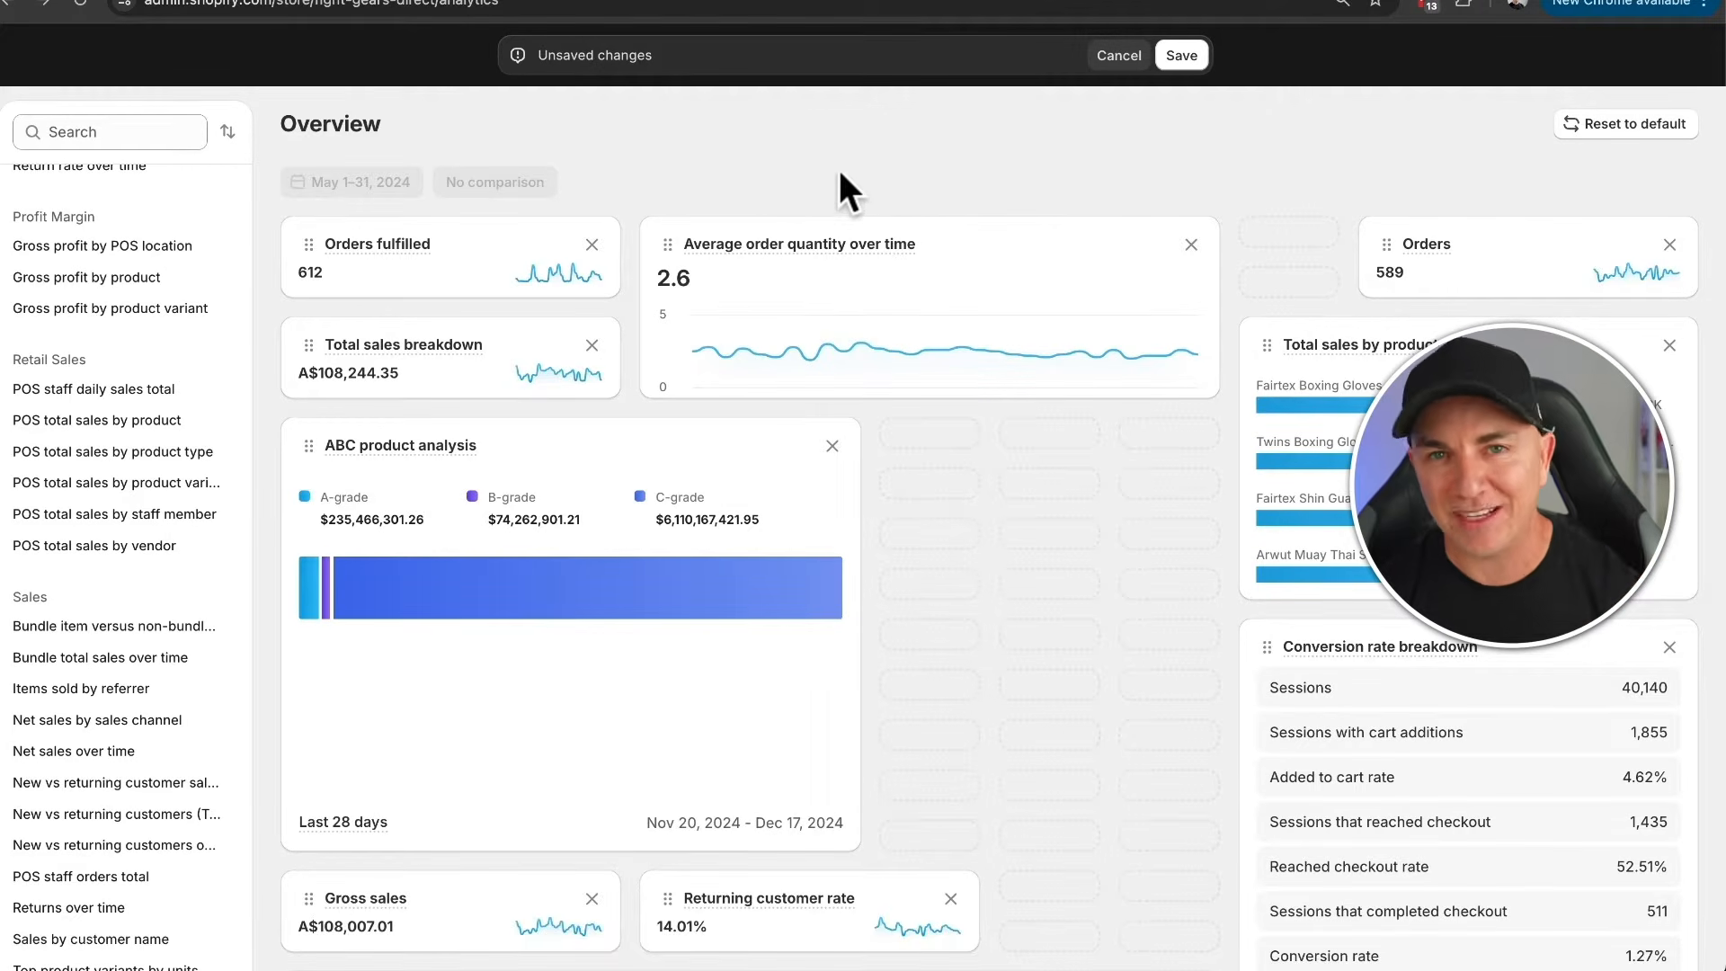
# - Reset the overview dashboard to its default layout and save it
pyautogui.click(1659, 128)
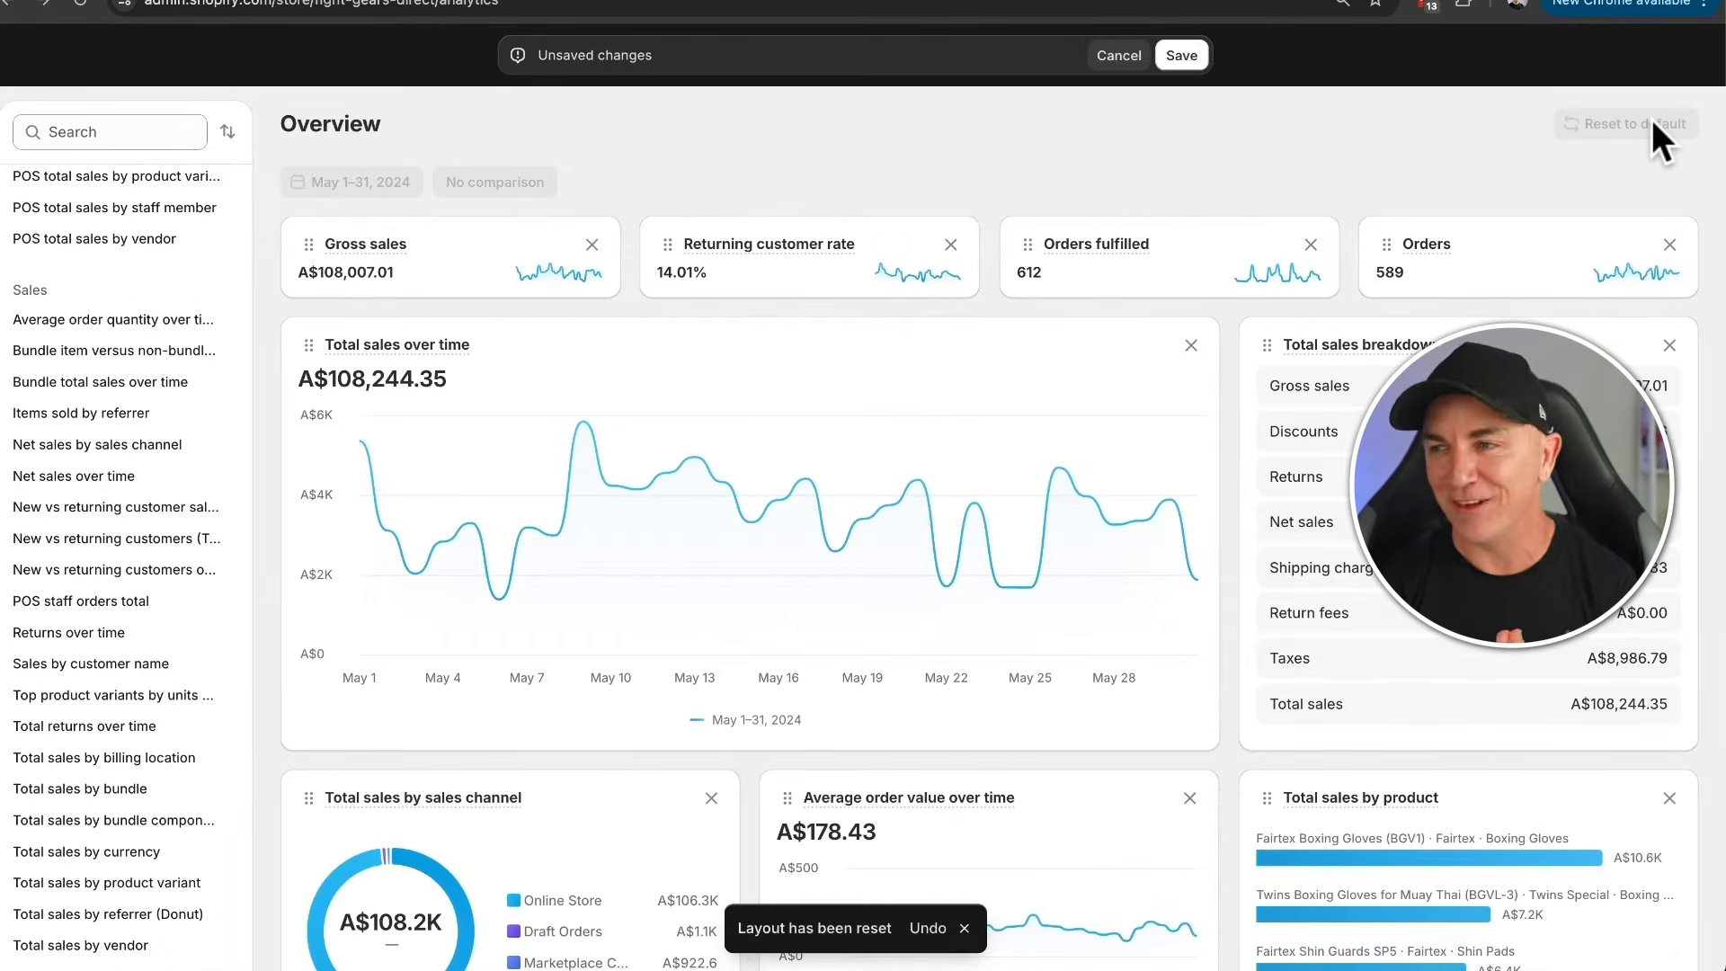
pyautogui.click(1183, 58)
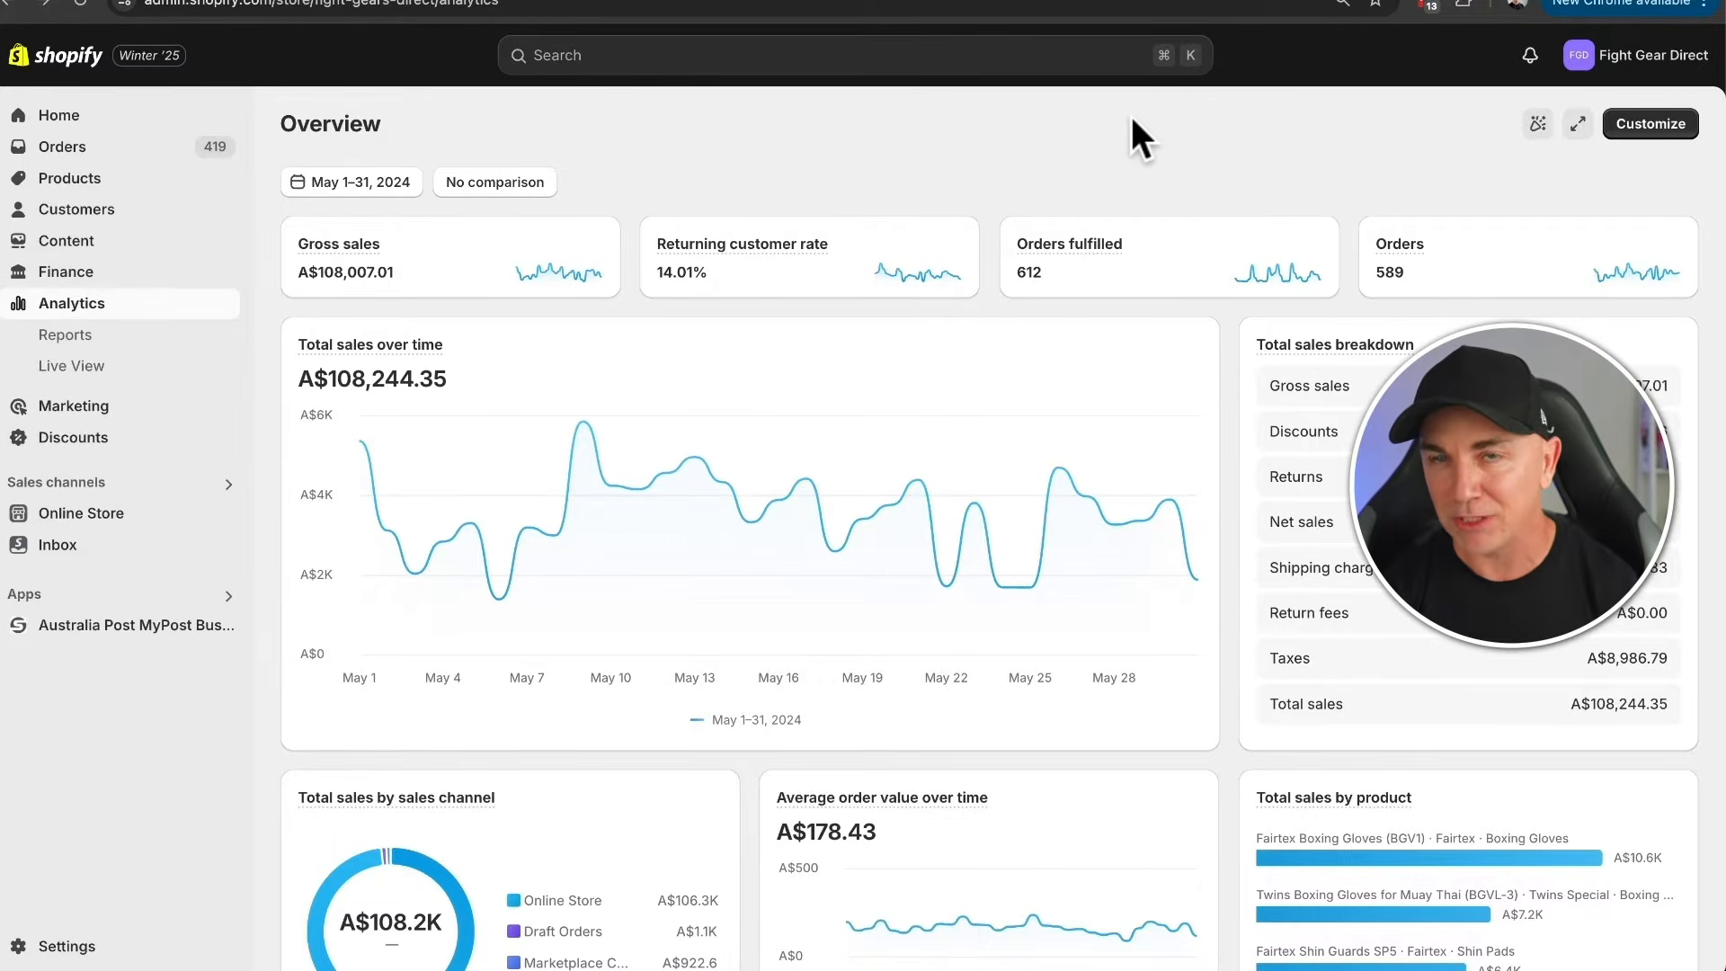
# - View the list of analytics reports and return to the analytics overview
pyautogui.click(80, 343)
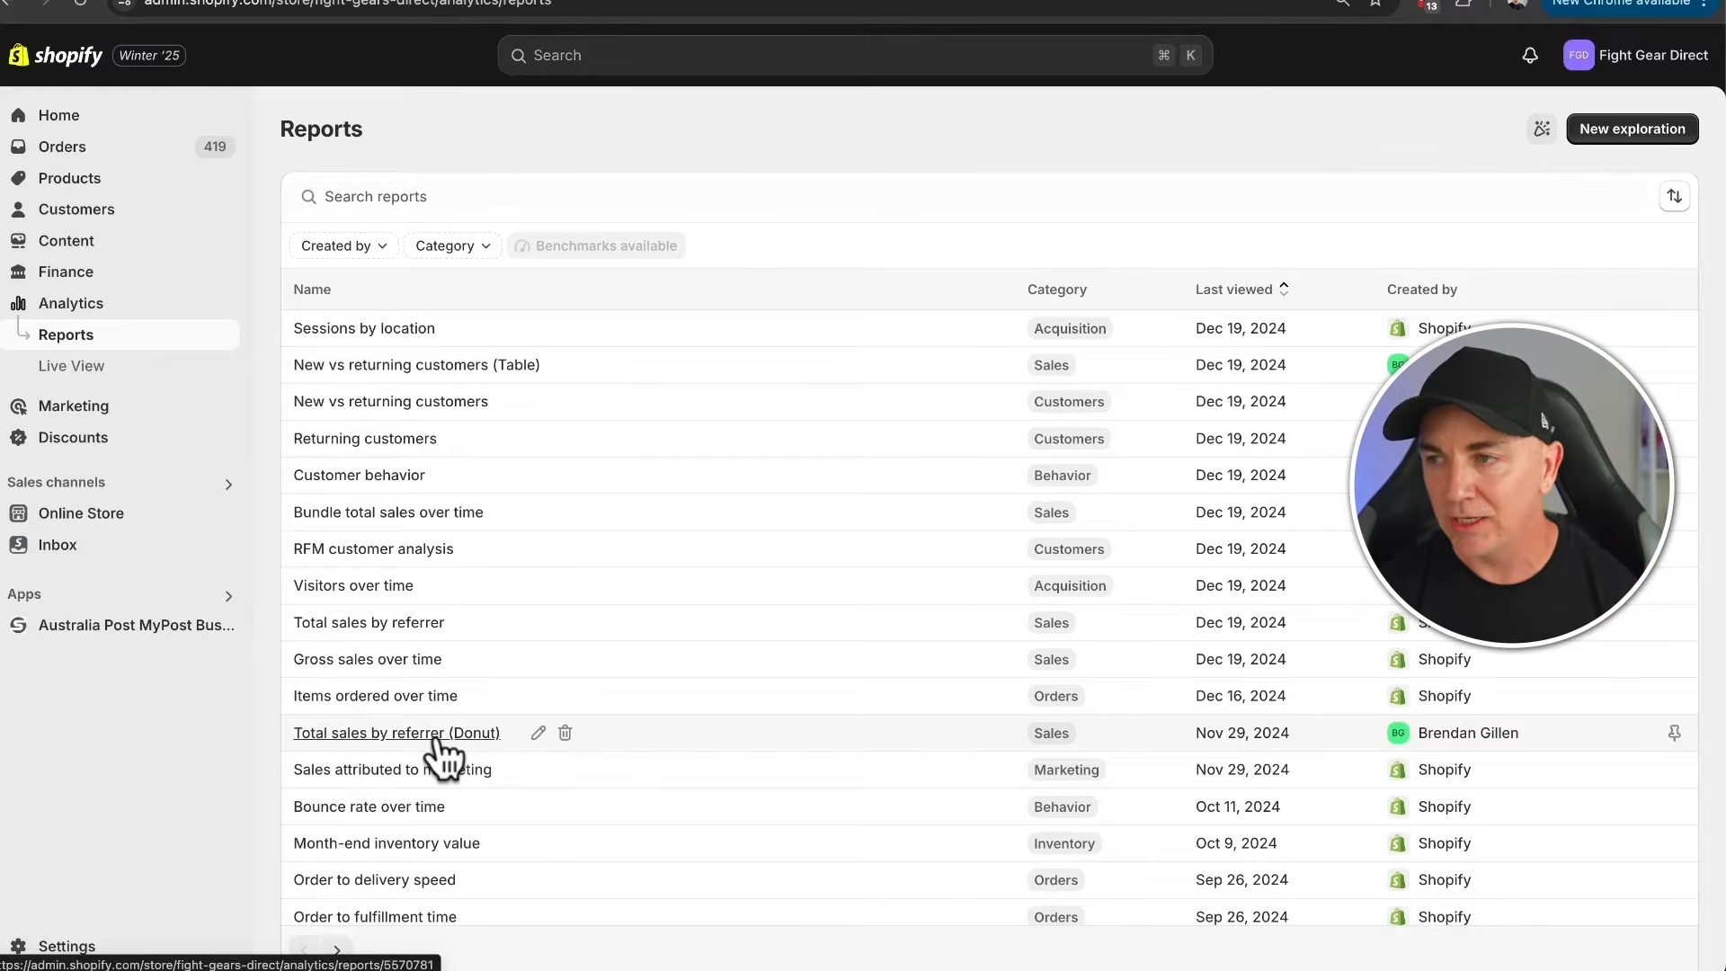
pyautogui.click(77, 309)
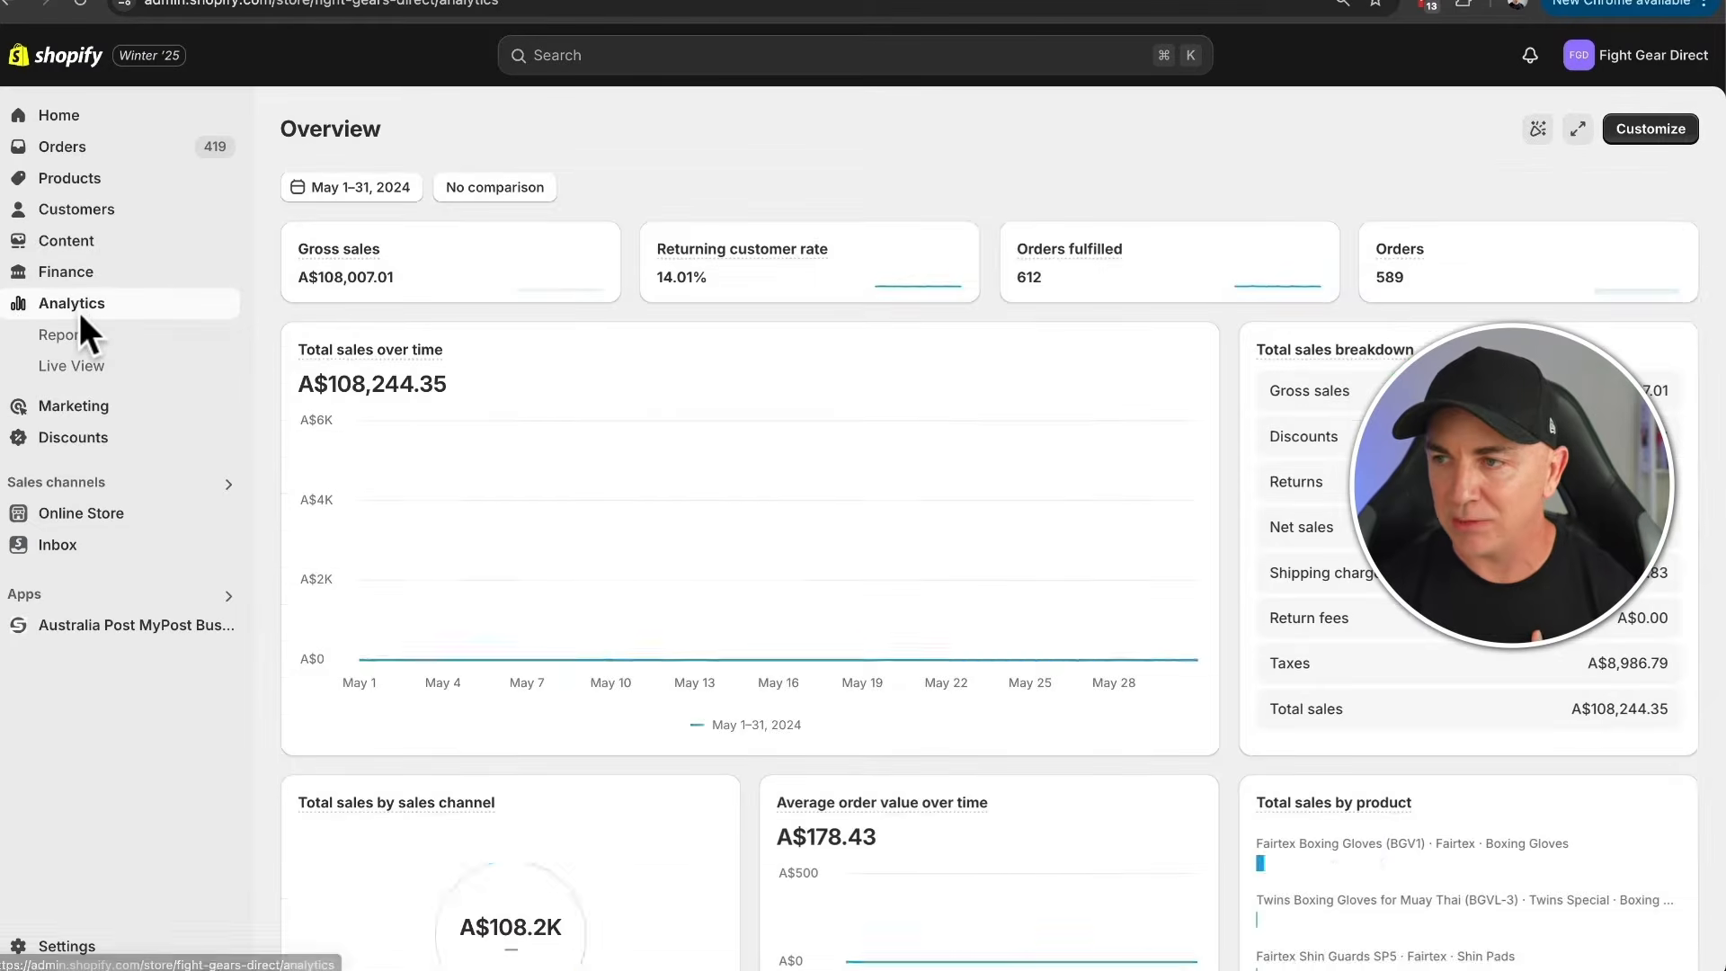
# - Look through the overview cards and open the full Total sales by referrer report
pyautogui.scroll(-3, 624, 290)
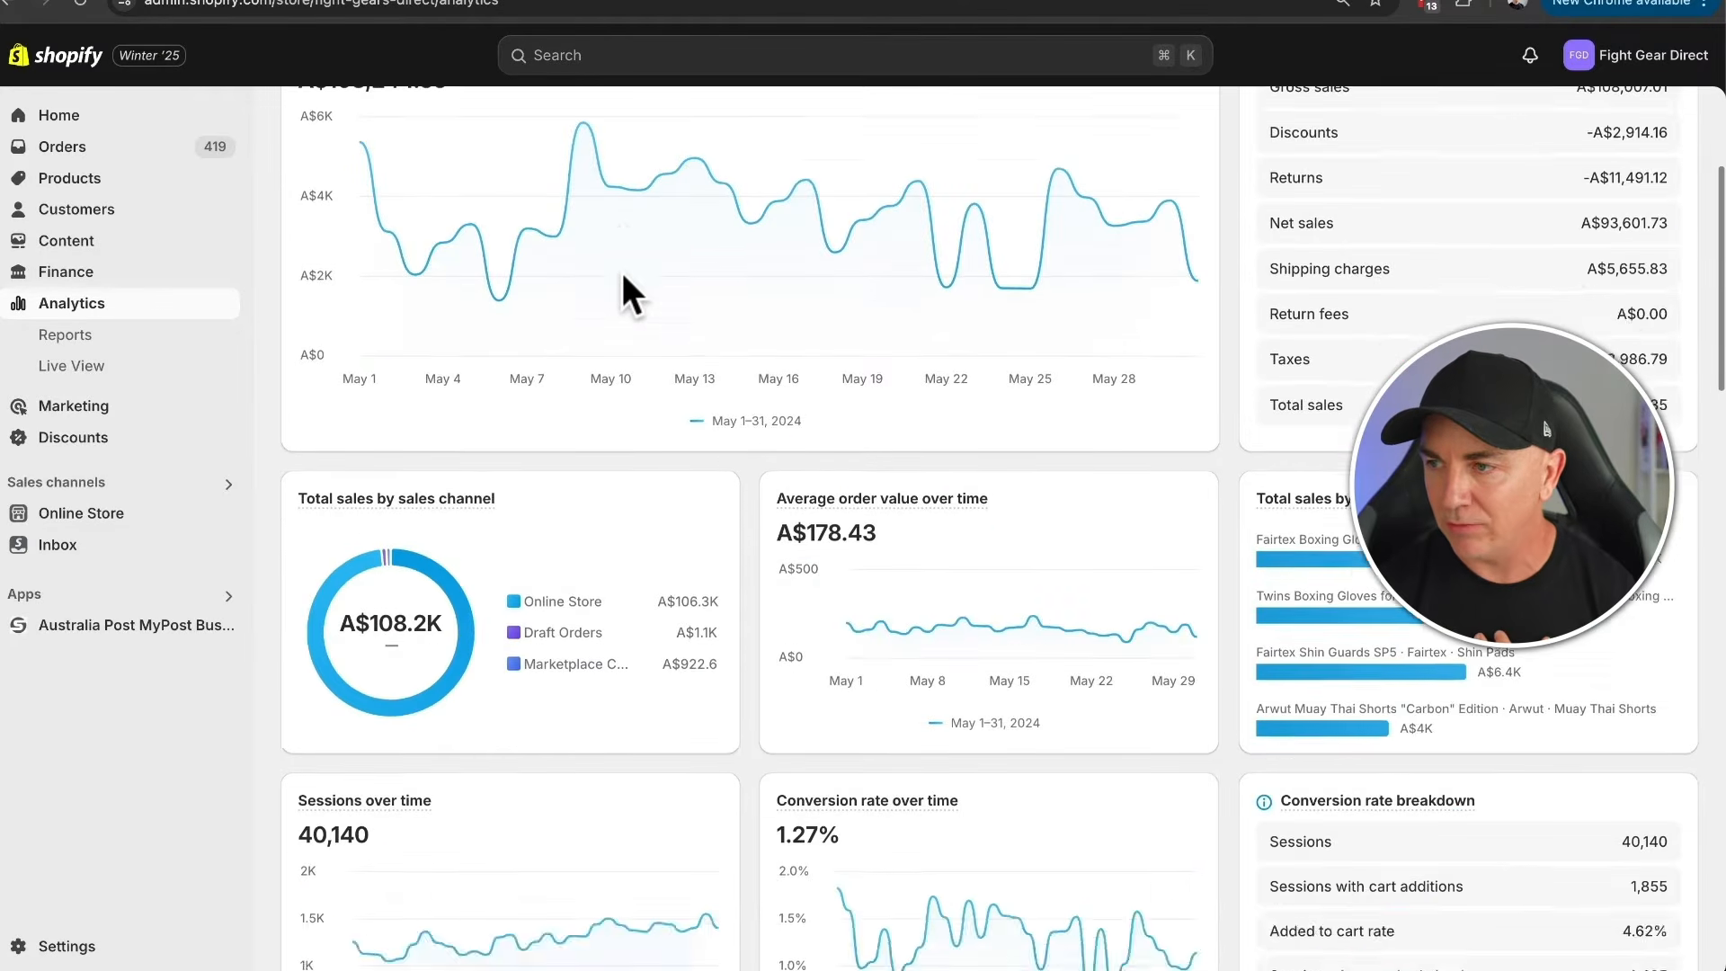
pyautogui.scroll(-3, 623, 275)
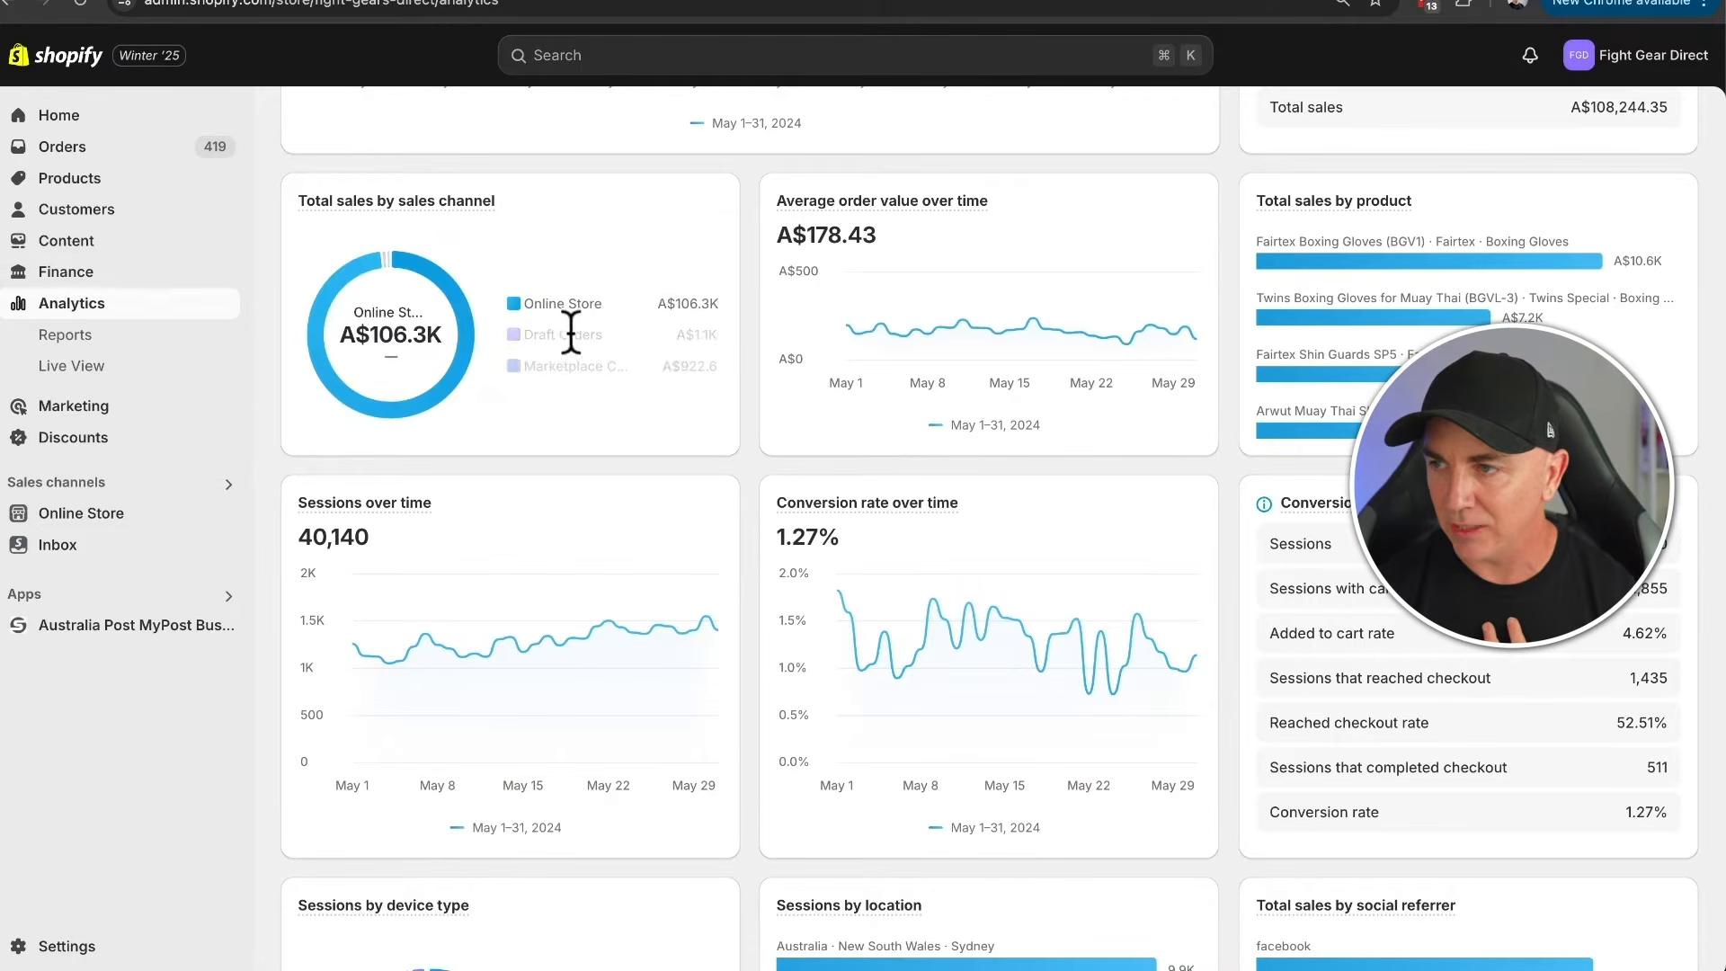
pyautogui.scroll(-2, 758, 319)
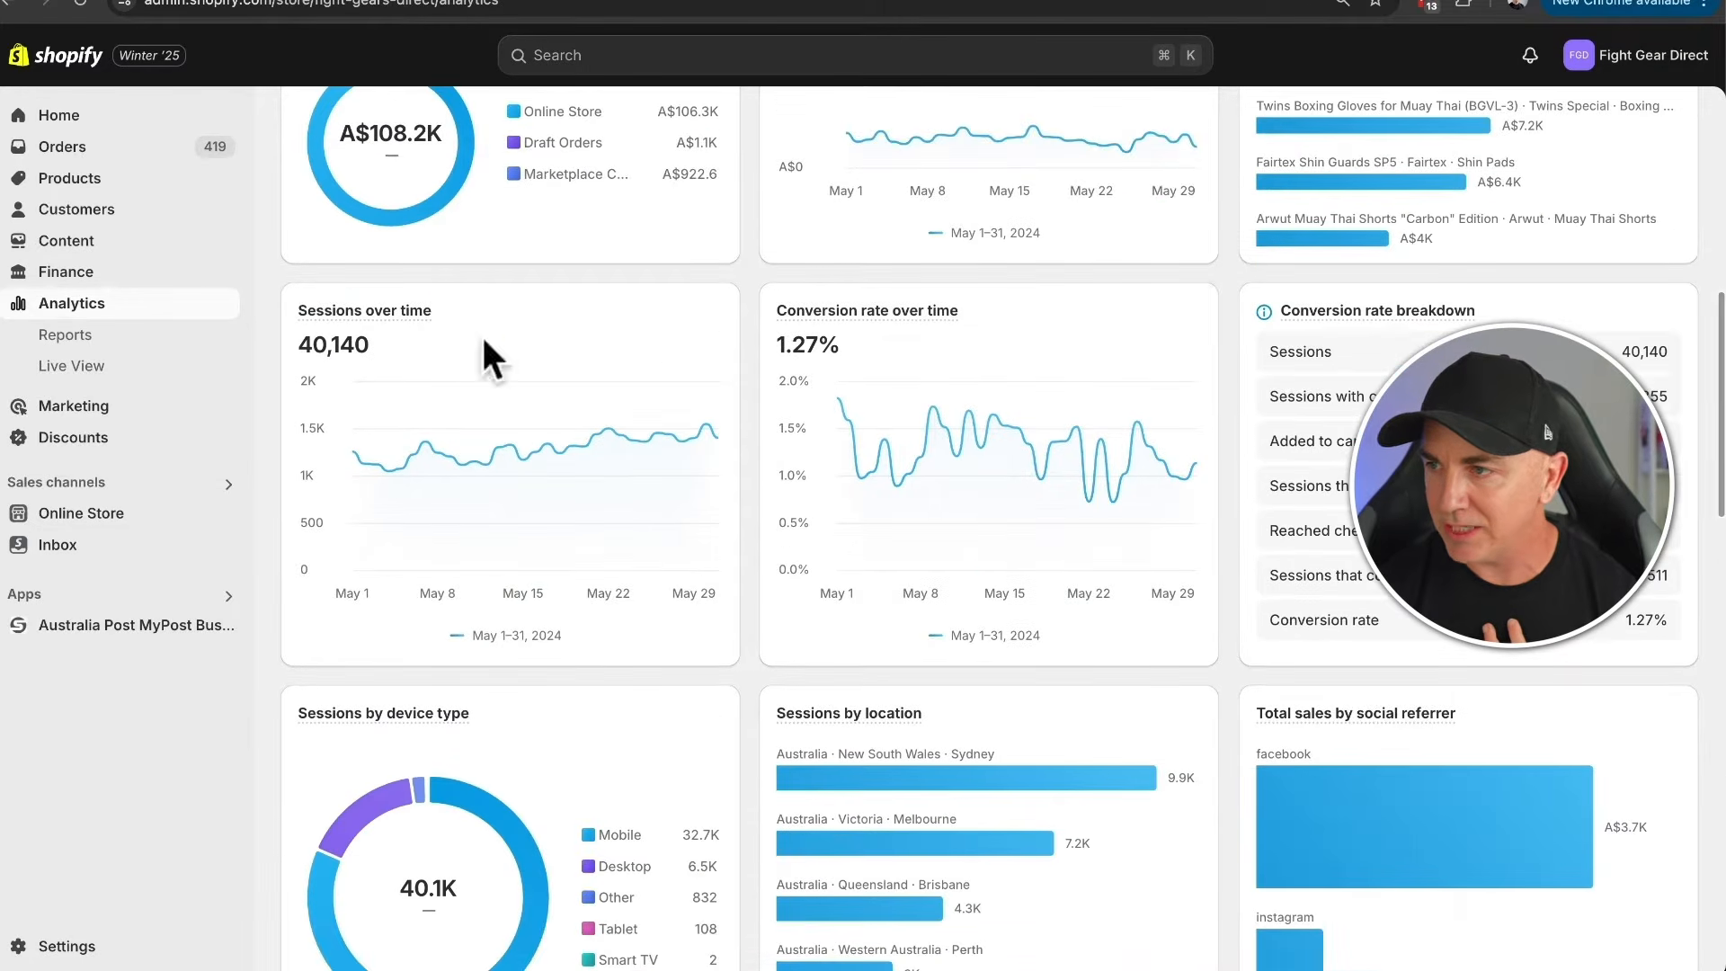
pyautogui.scroll(-4, 751, 404)
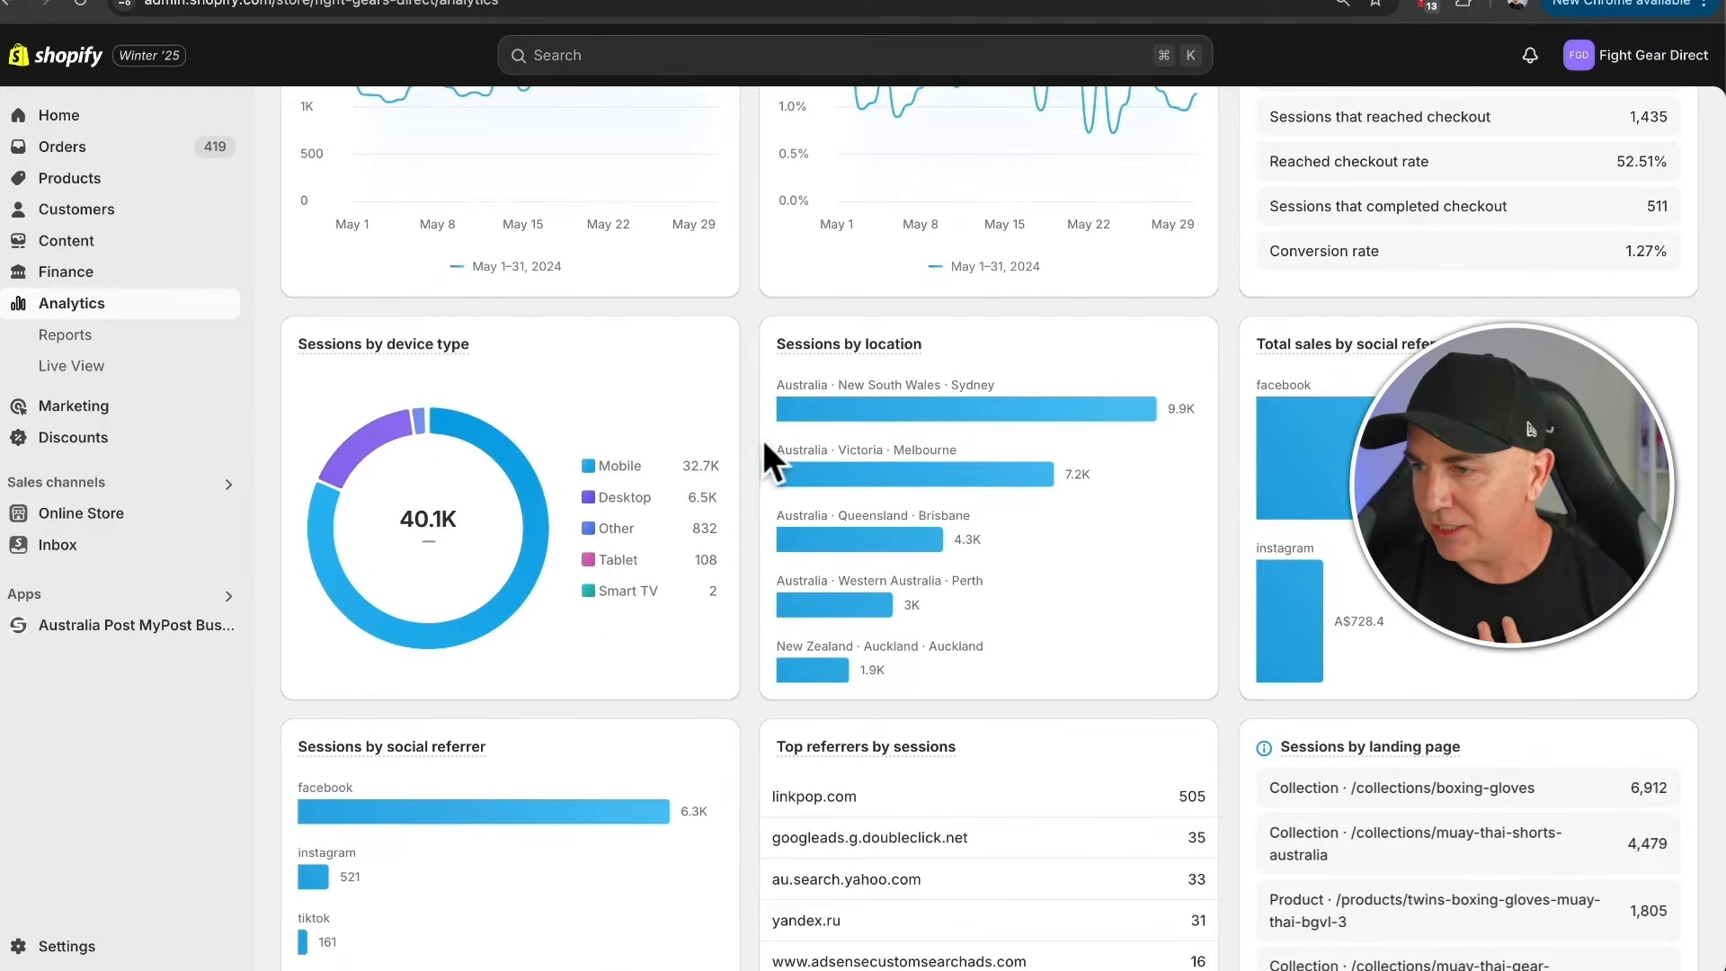
pyautogui.scroll(-3, 764, 441)
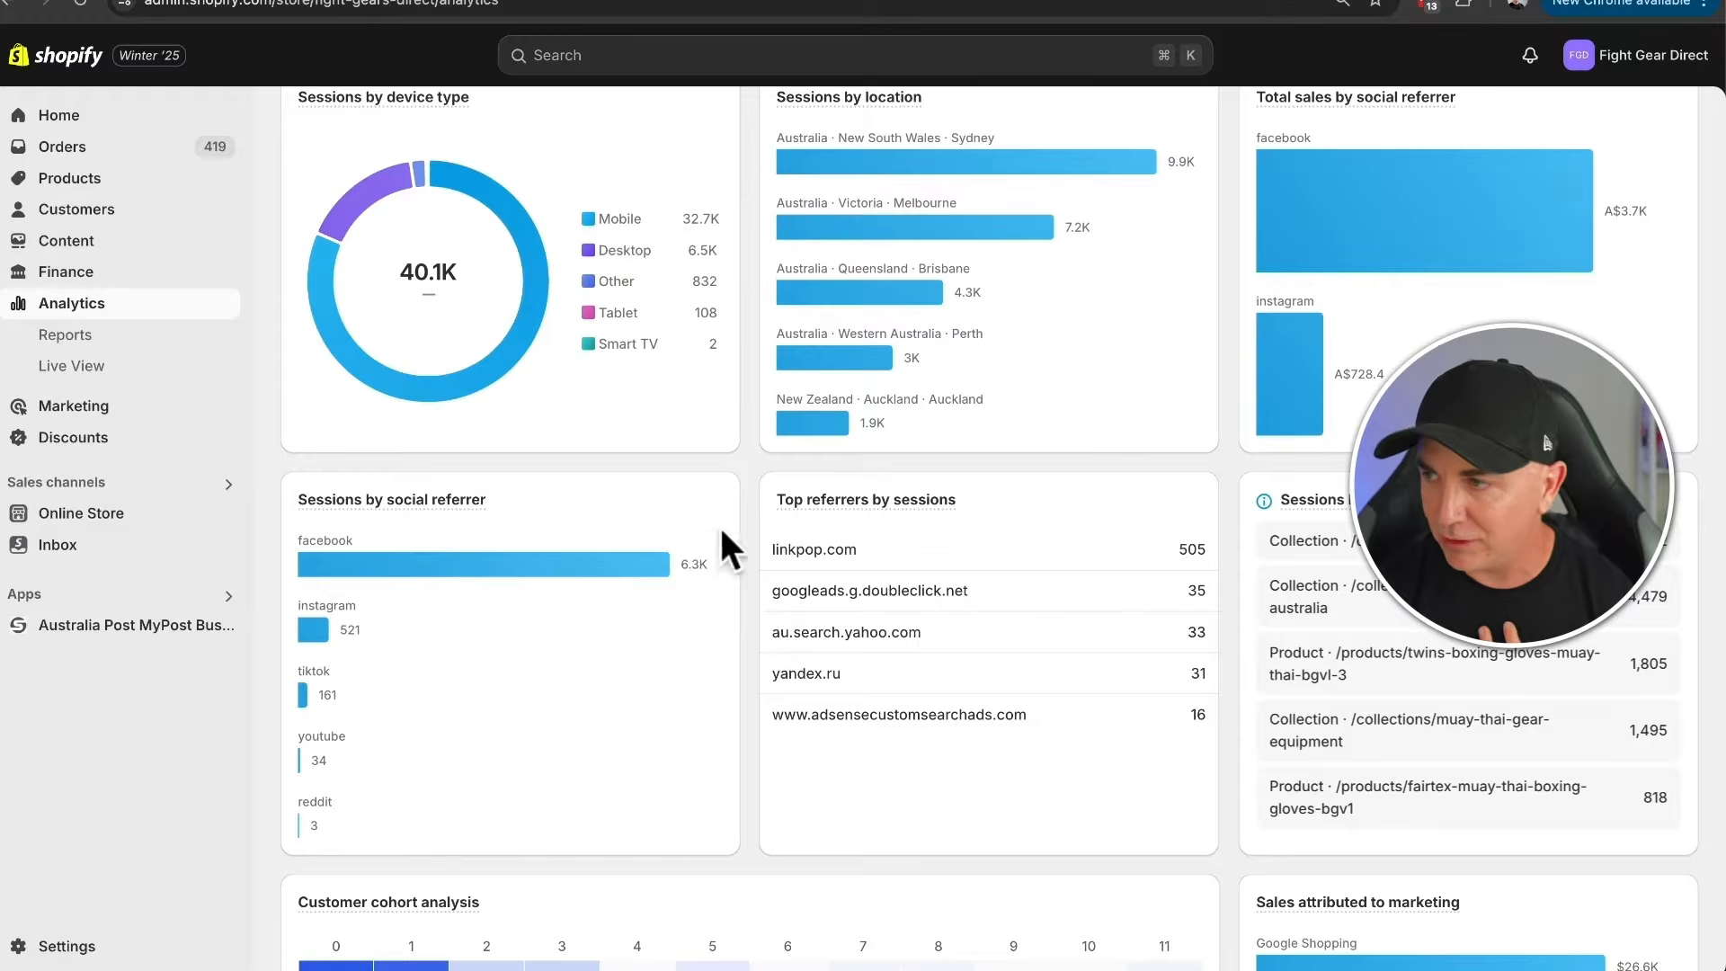
pyautogui.scroll(-9, 1111, 568)
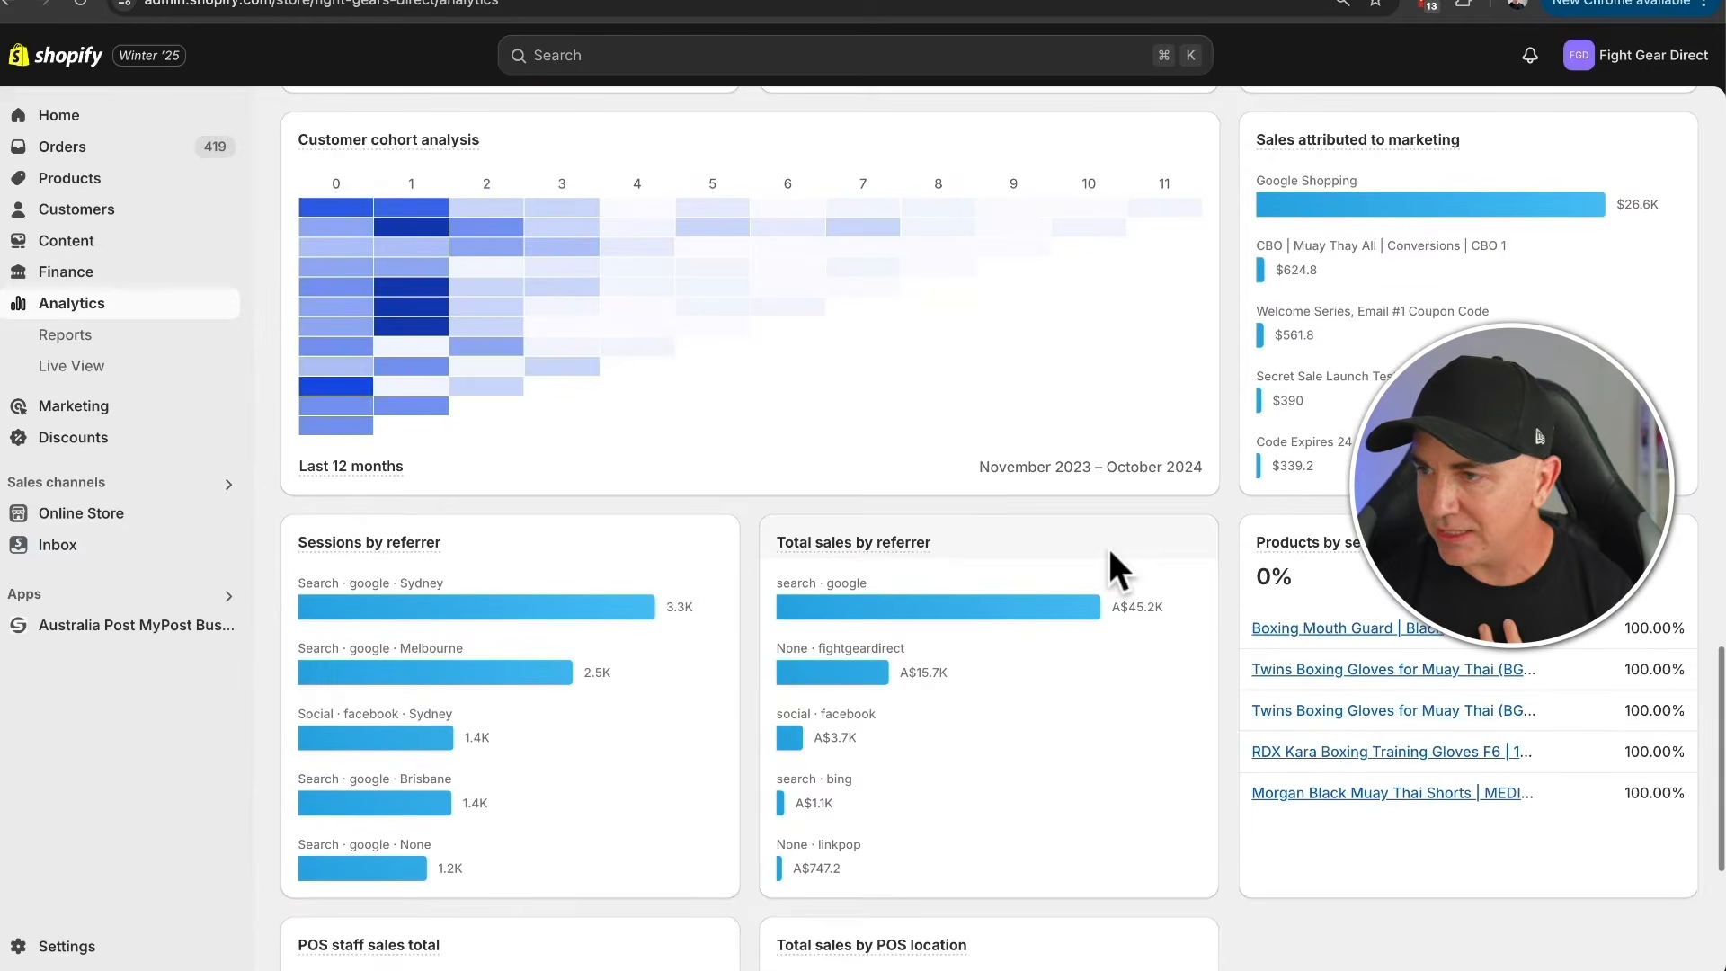
pyautogui.scroll(-2, 766, 539)
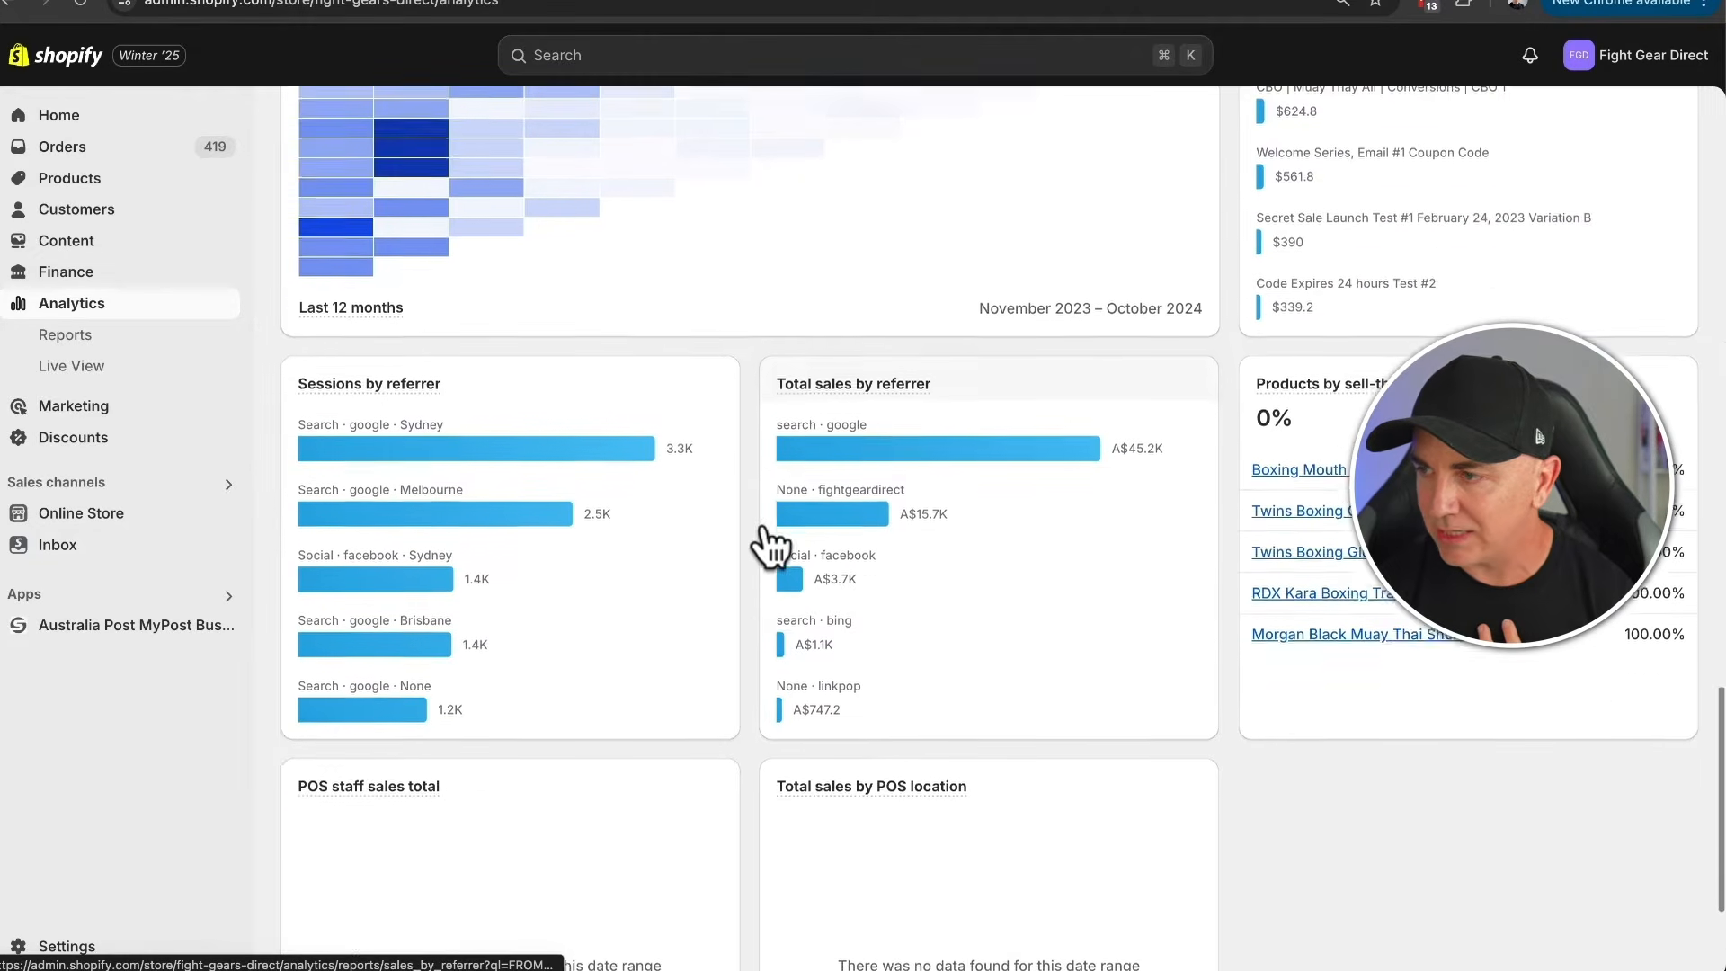
pyautogui.scroll(-1, 765, 539)
pyautogui.moveTo(871, 296)
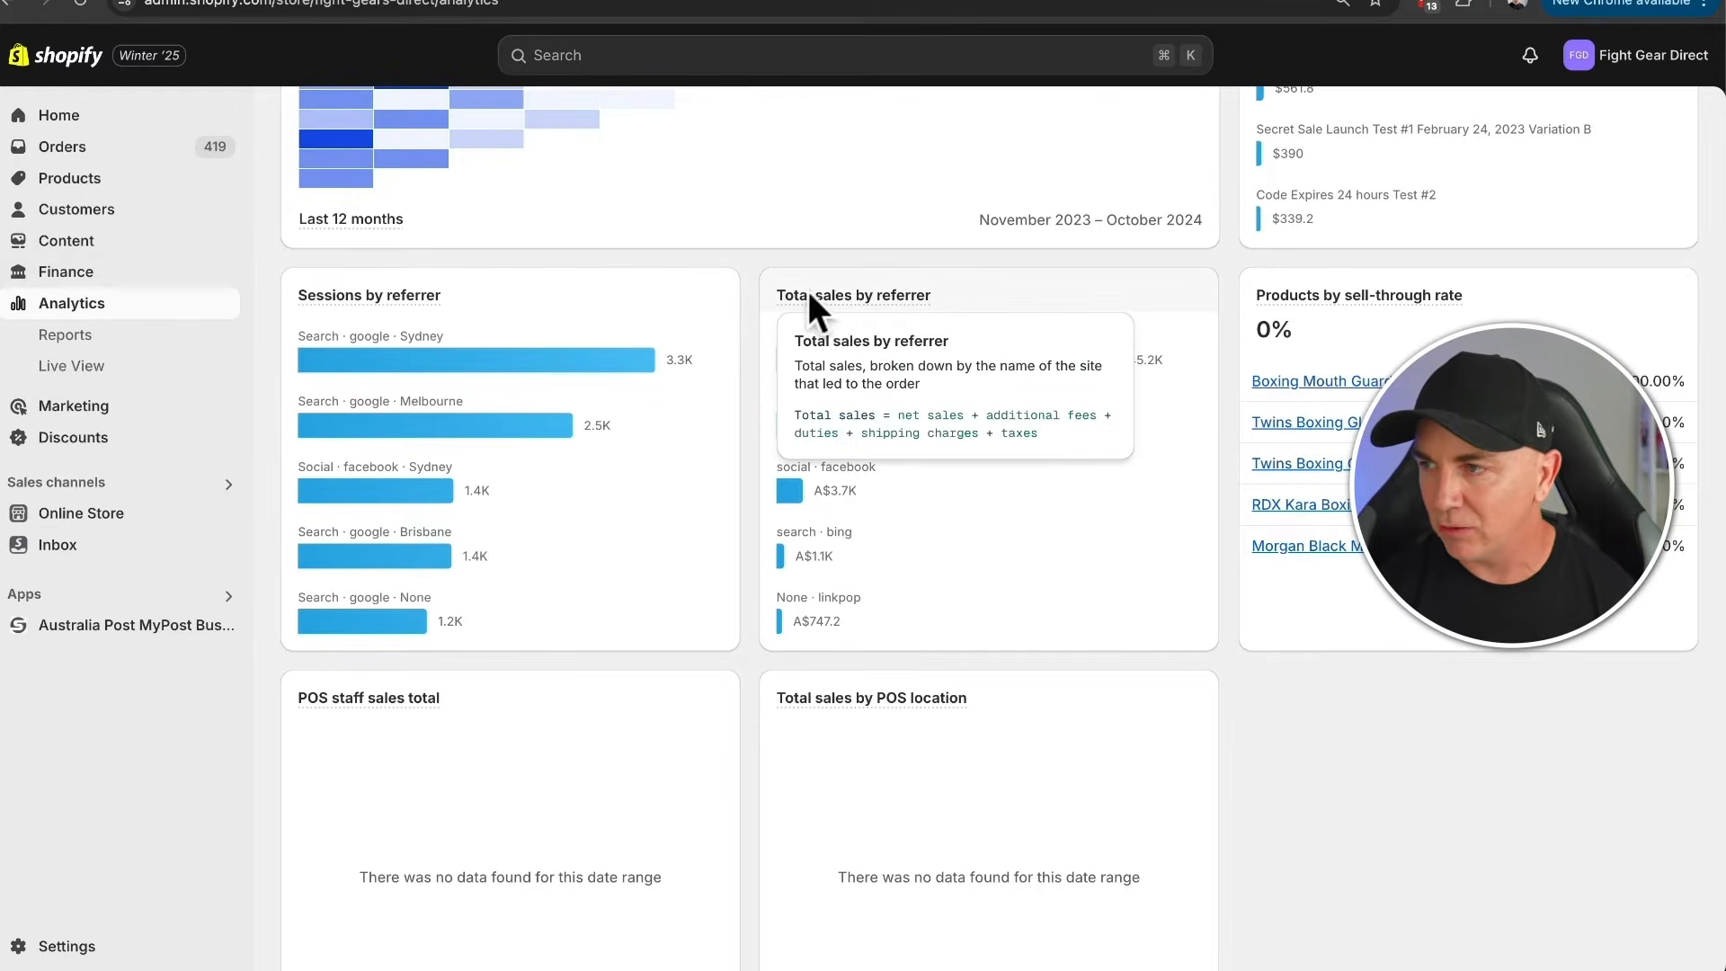
pyautogui.click(834, 301)
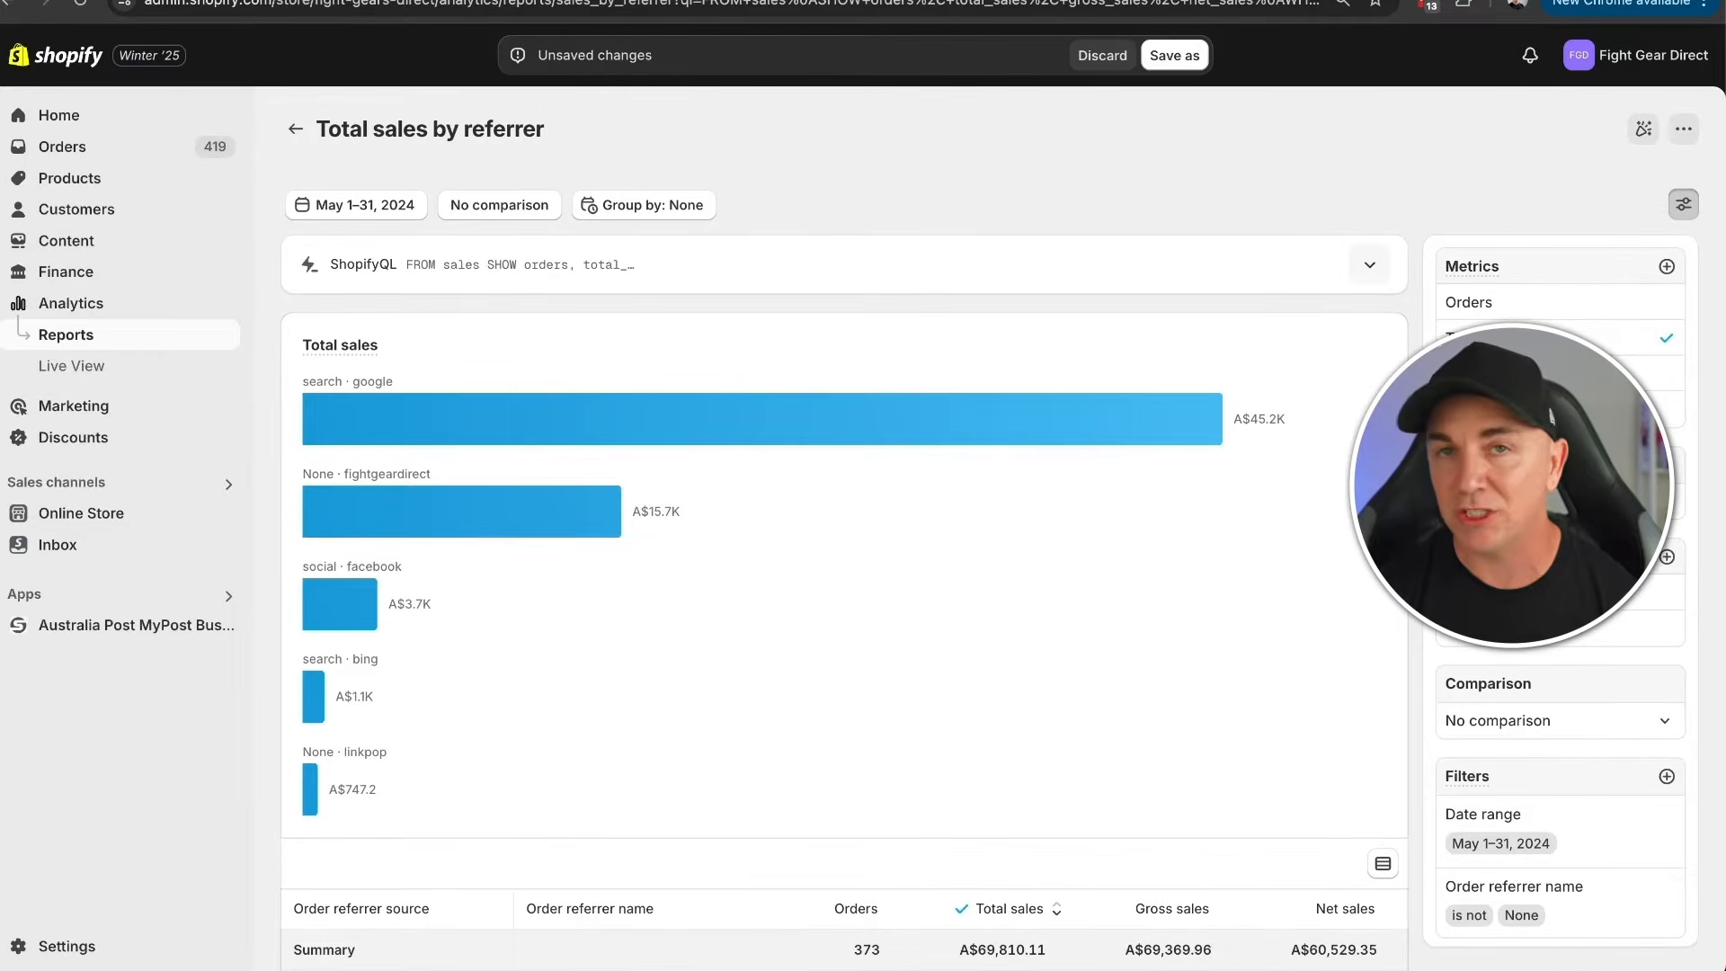
# - Change the report's visualization from simple horizontal bars to a Donut chart
pyautogui.click(1561, 501)
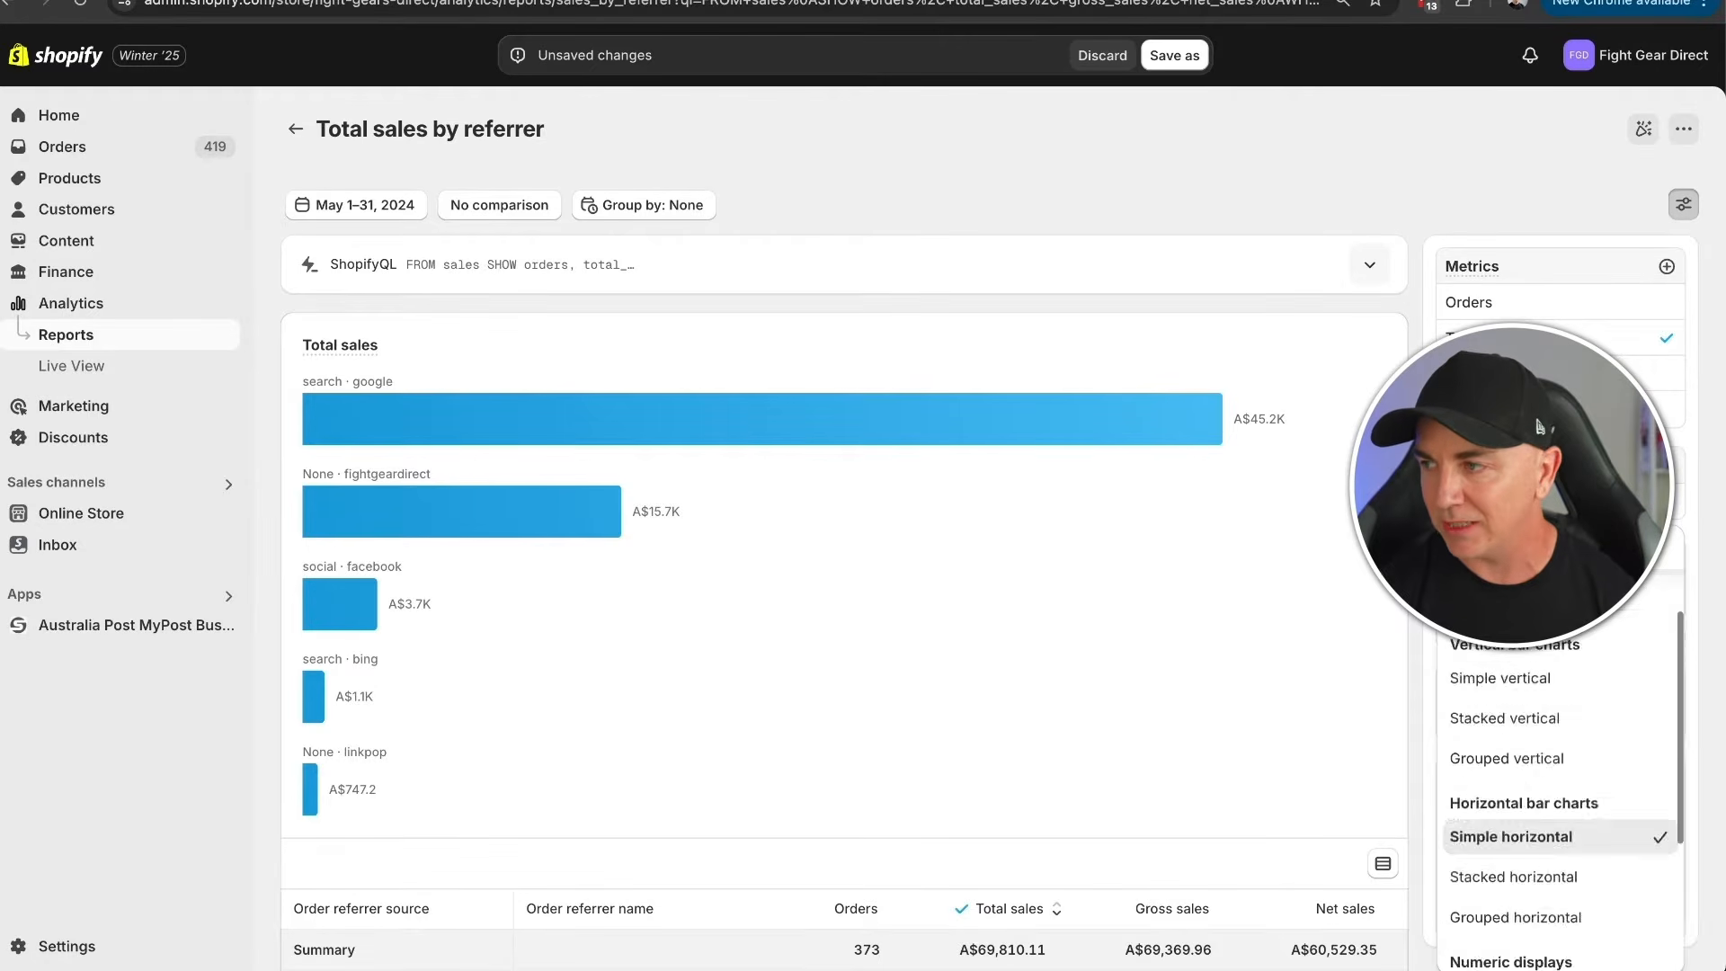
pyautogui.scroll(-3, 1568, 602)
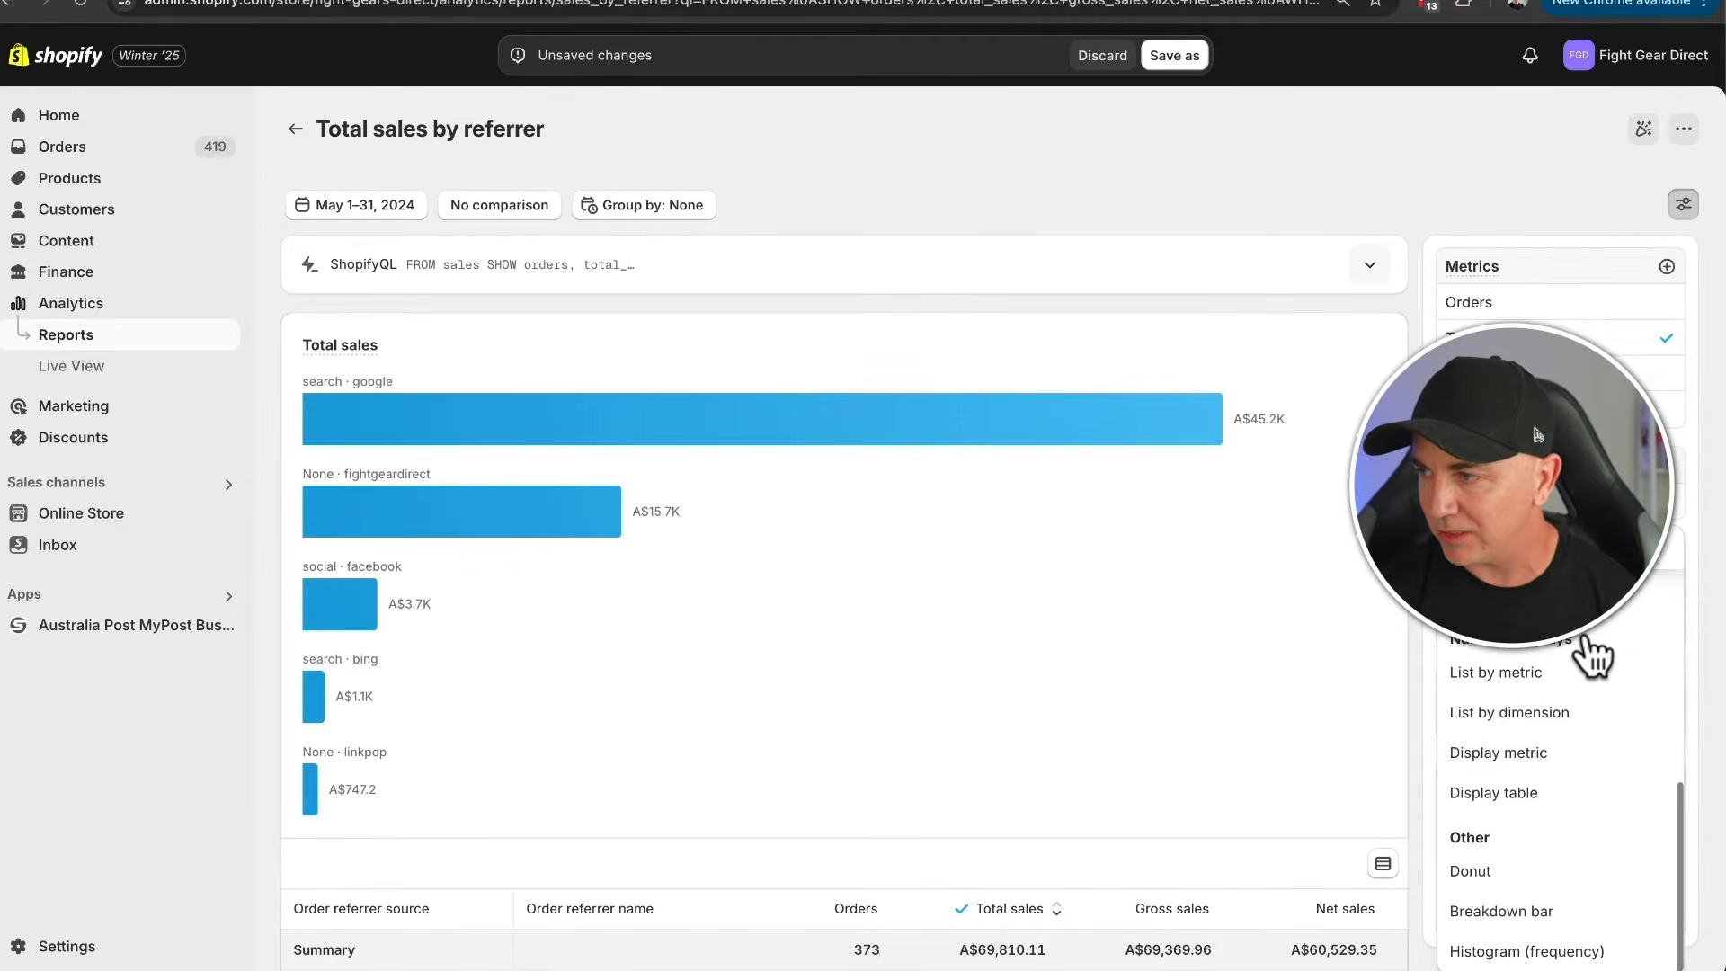
pyautogui.click(1474, 871)
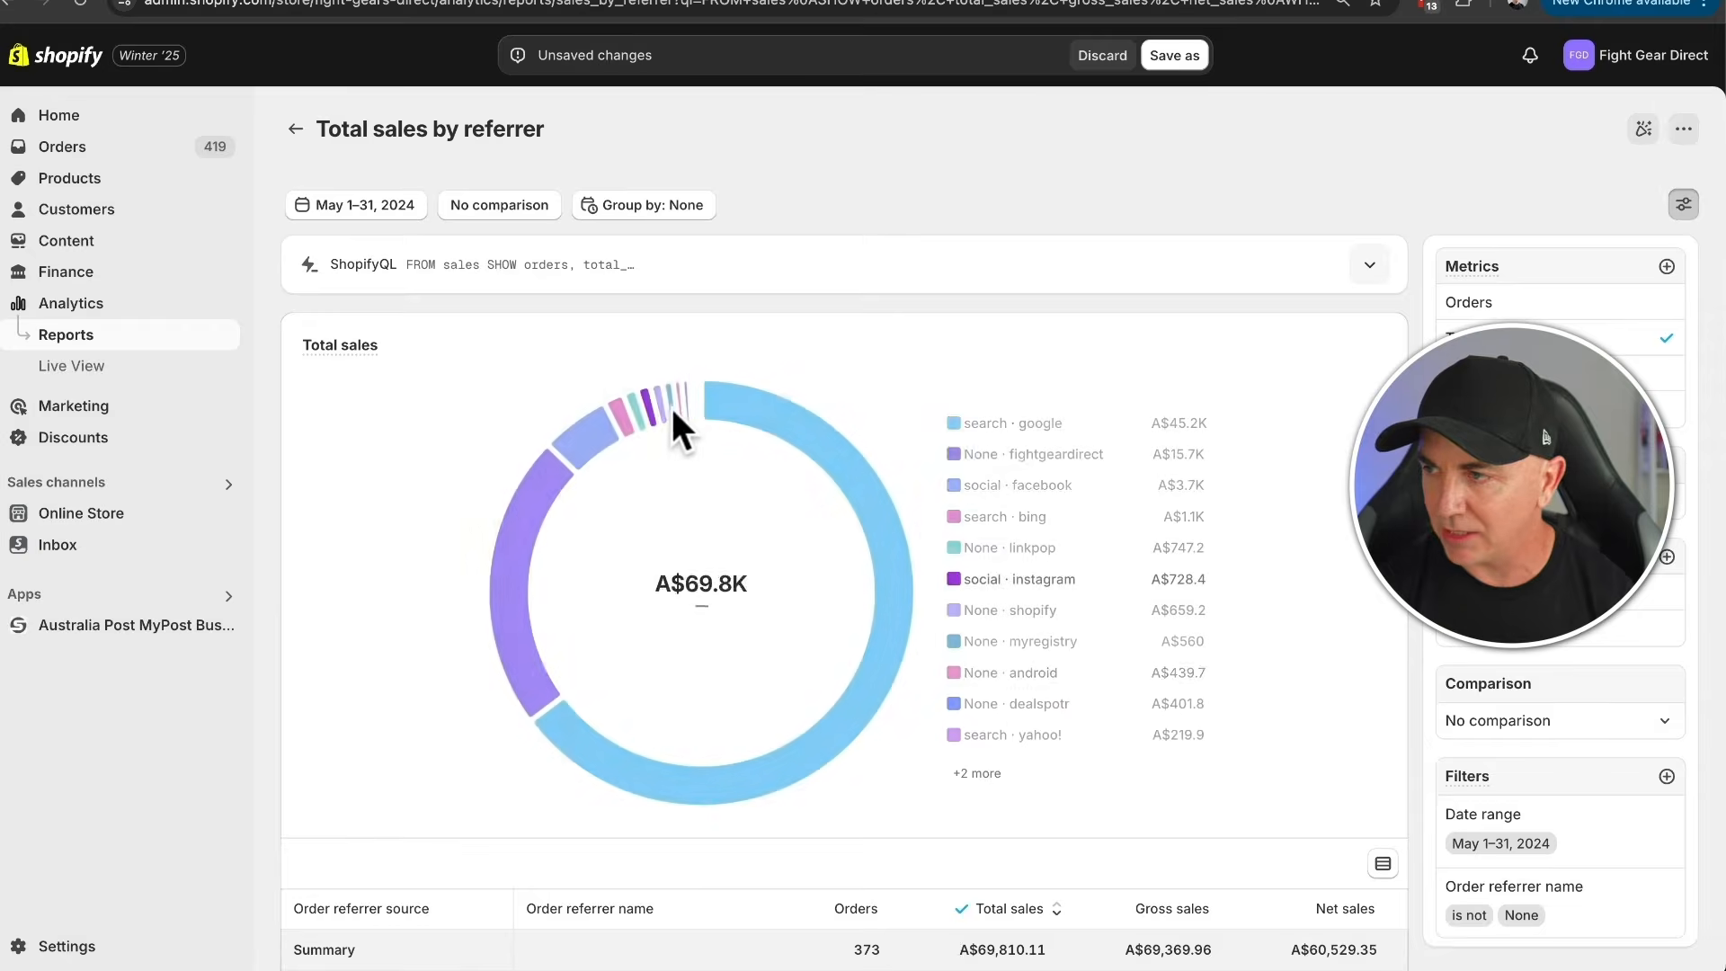
# - Save a copy of the donut-chart report as "Total sales by referrer - Donut 2"
pyautogui.click(1159, 59)
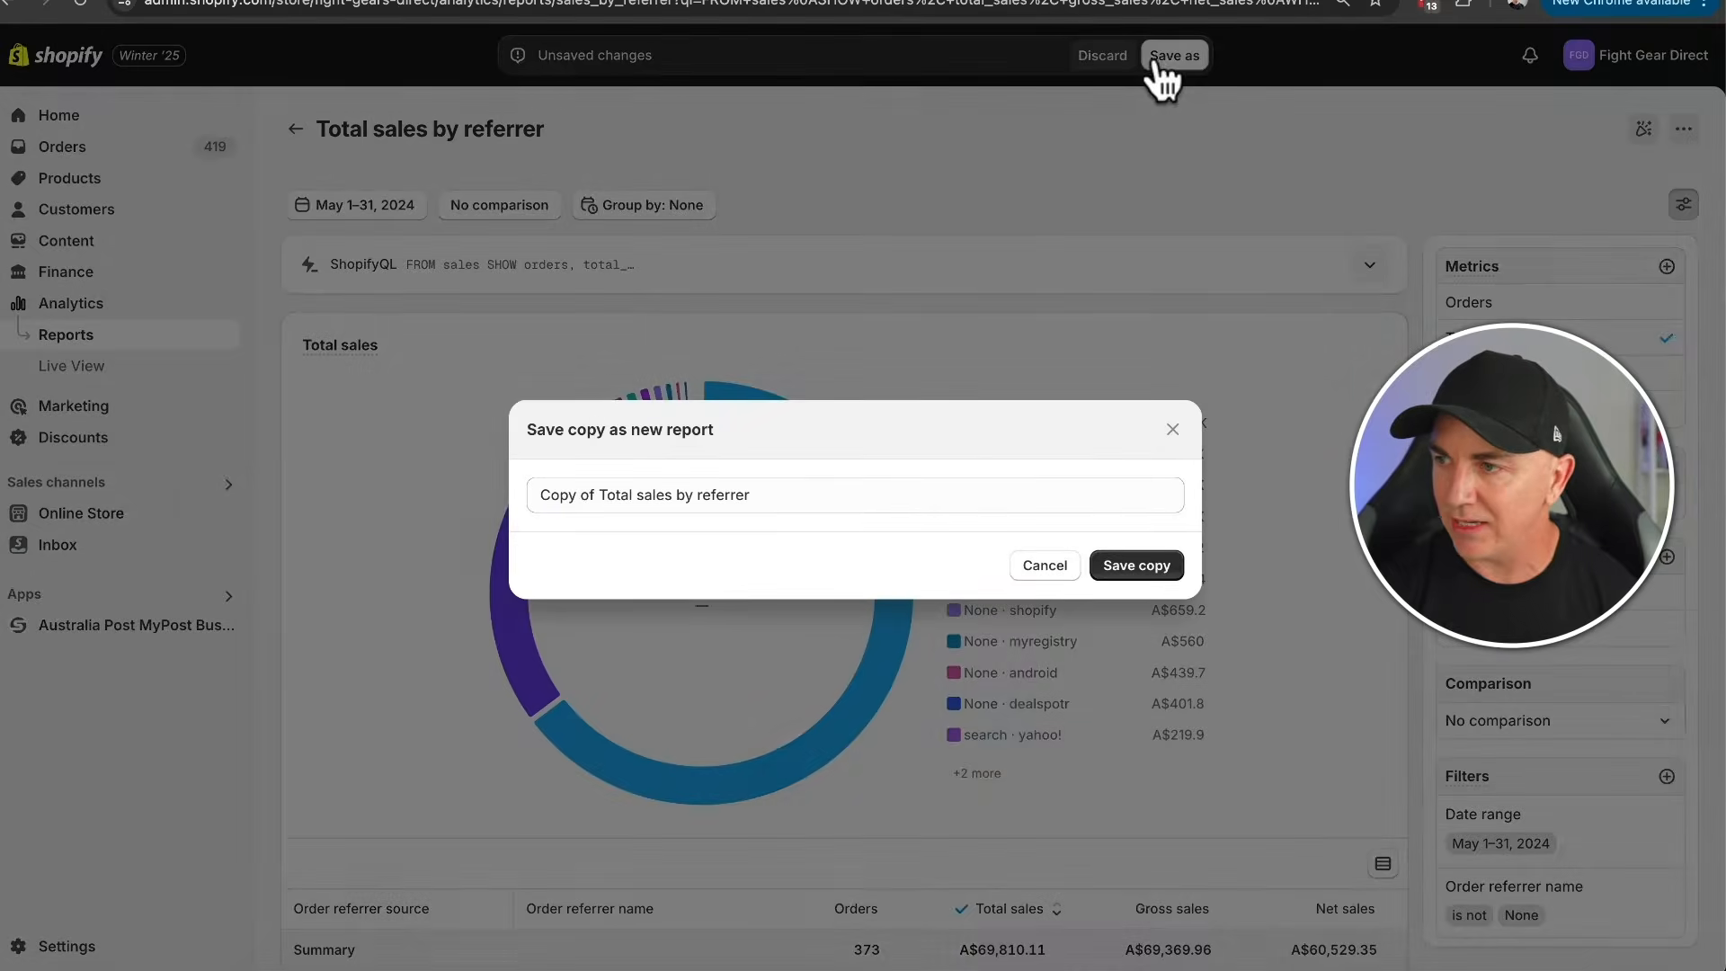
pyautogui.click(604, 495)
pyautogui.press('Home')
pyautogui.press('Delete')
pyautogui.press('Delete')
pyautogui.press('Delete')
pyautogui.press('Delete')
pyautogui.press('Delete')
pyautogui.press('Delete')
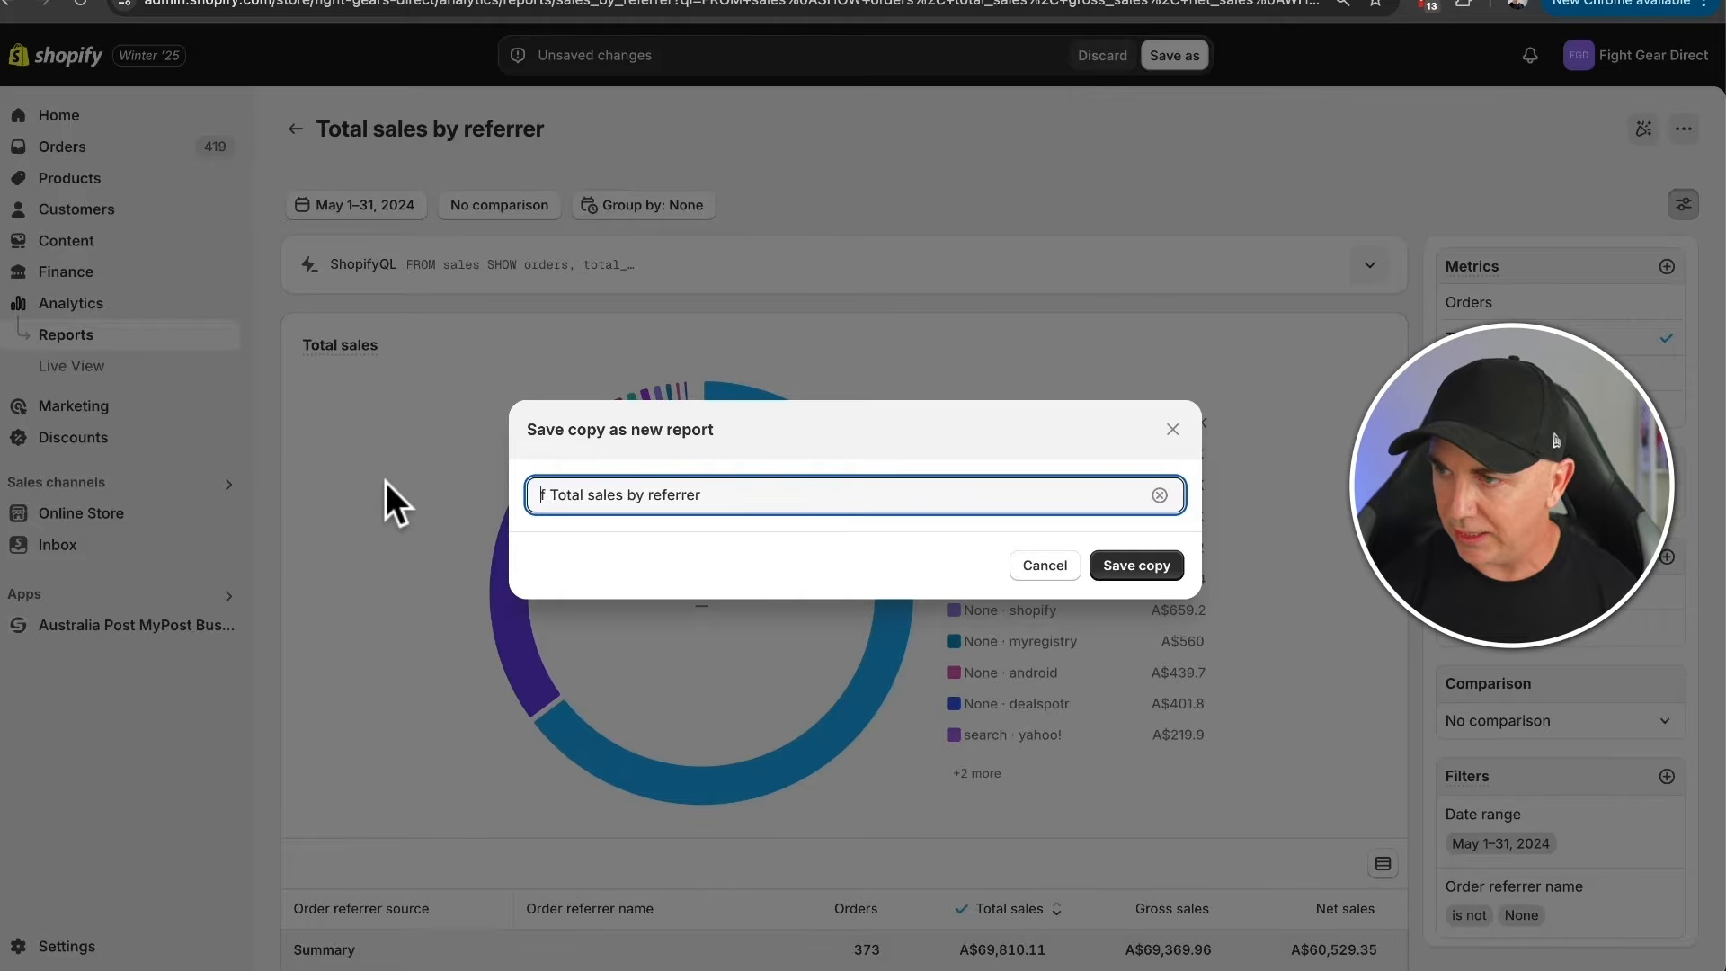
pyautogui.press('Delete')
pyautogui.press('Delete')
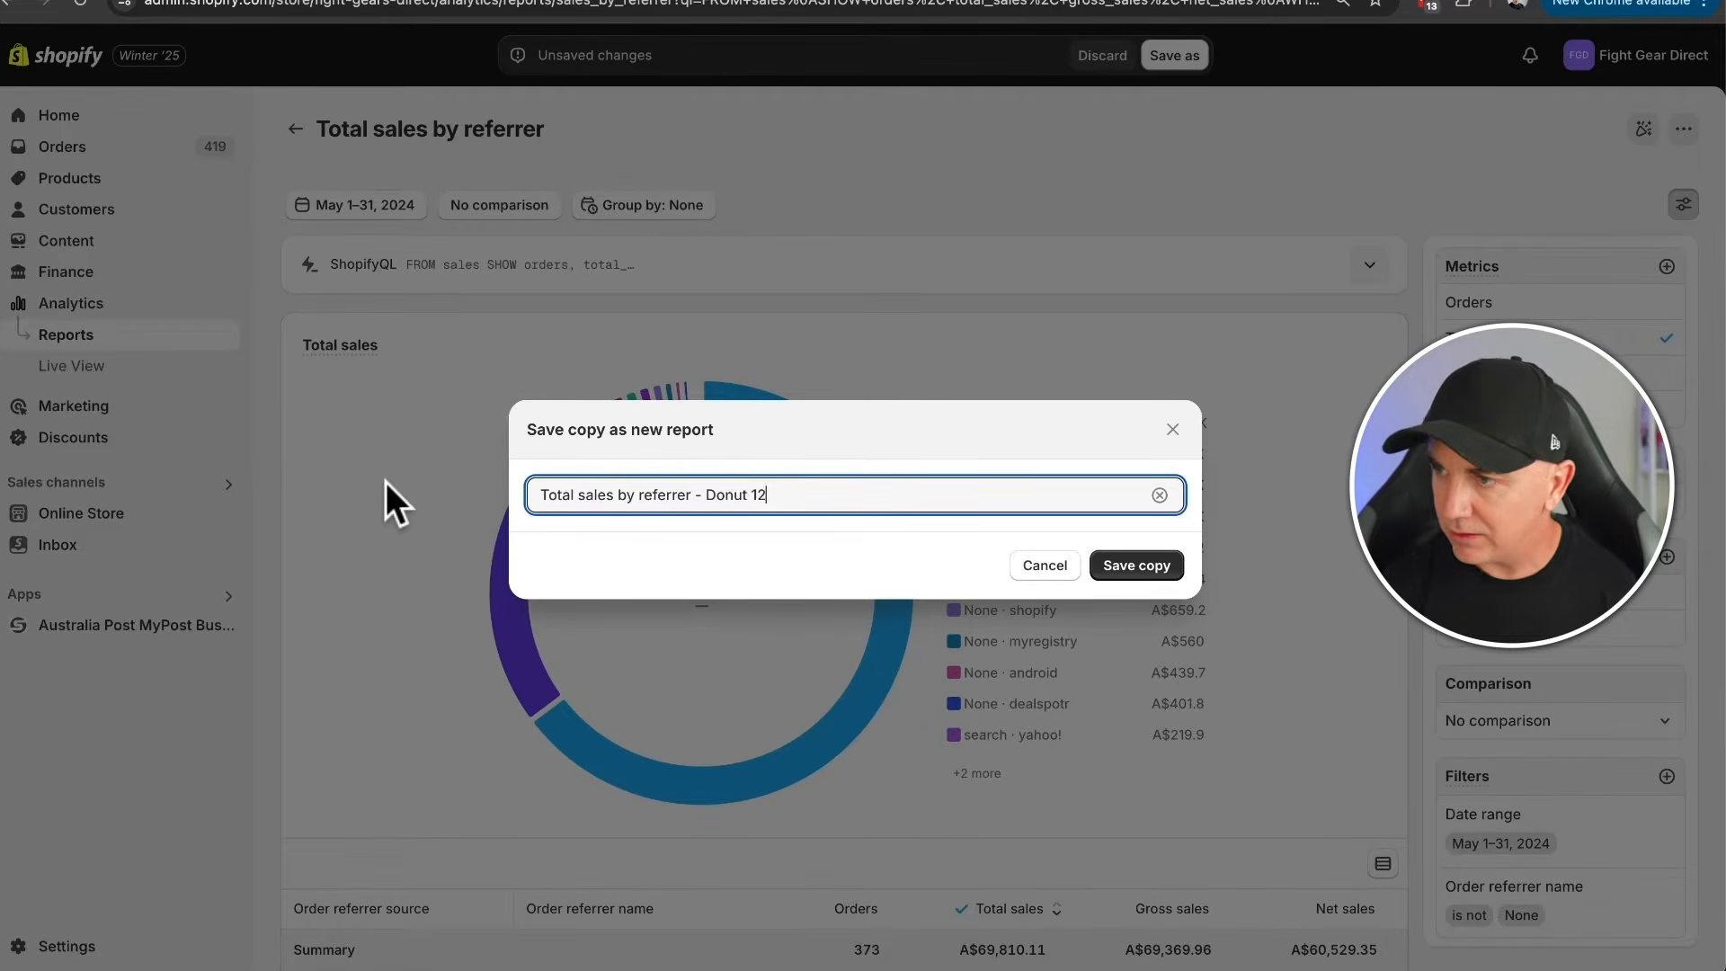
pyautogui.click(1134, 563)
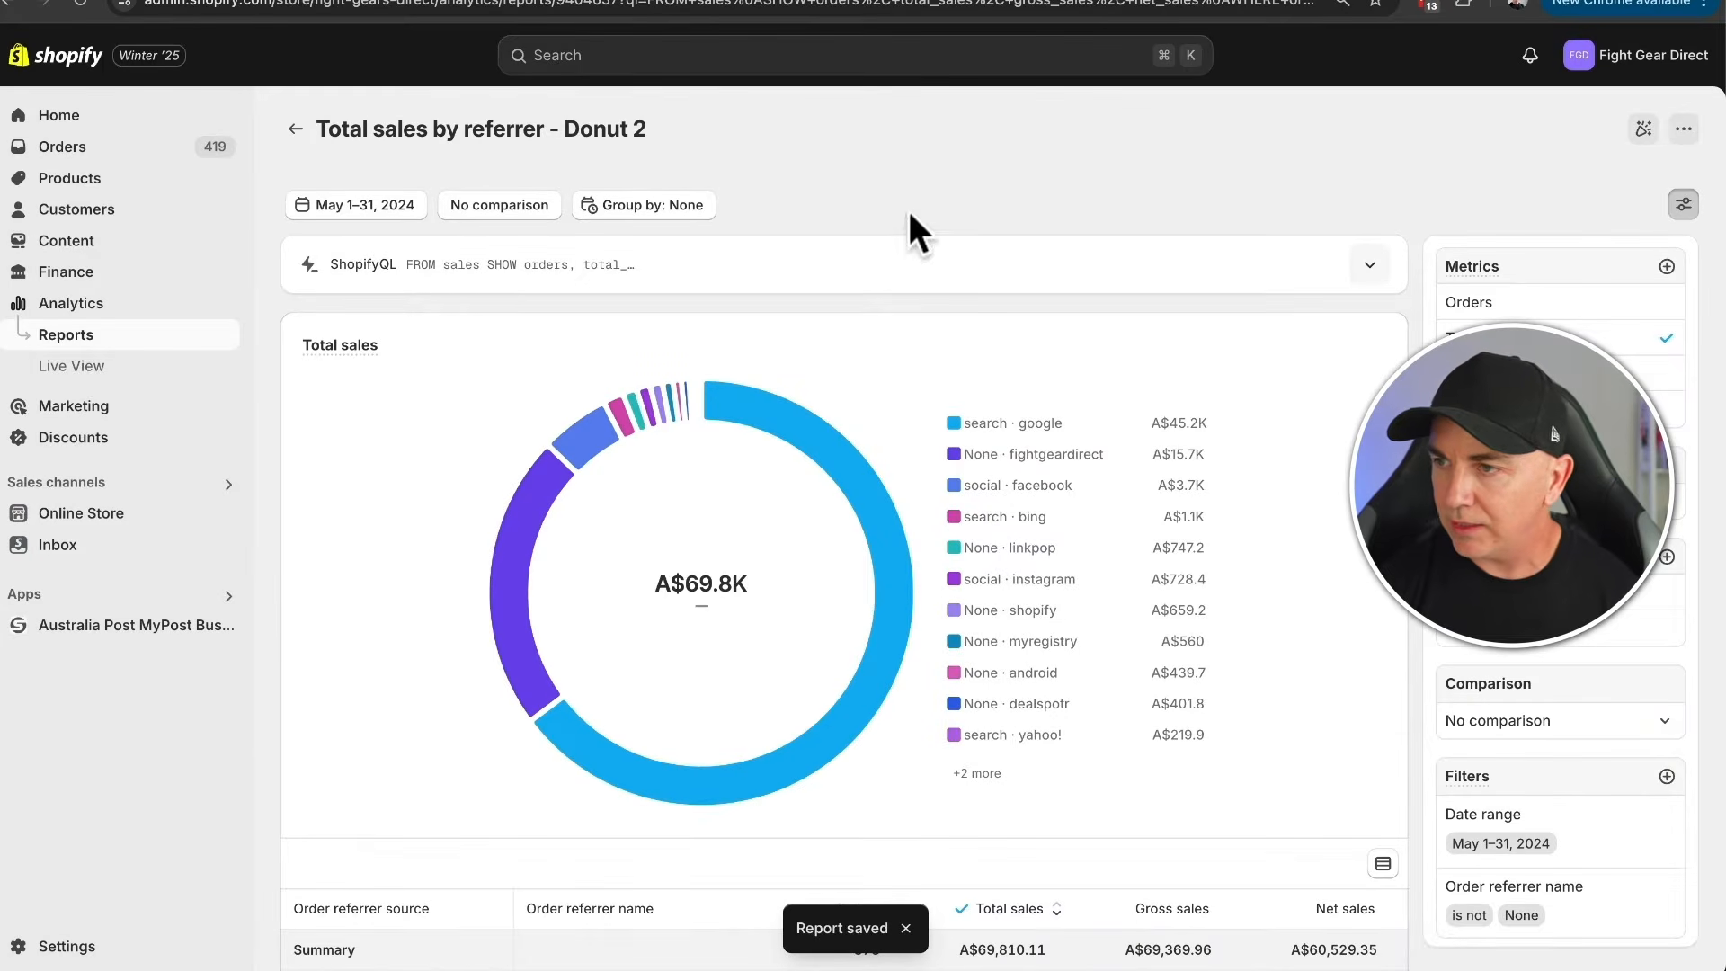
# - Return to the analytics overview, start customizing it and remove the Total sales by referrer card
pyautogui.click(63, 306)
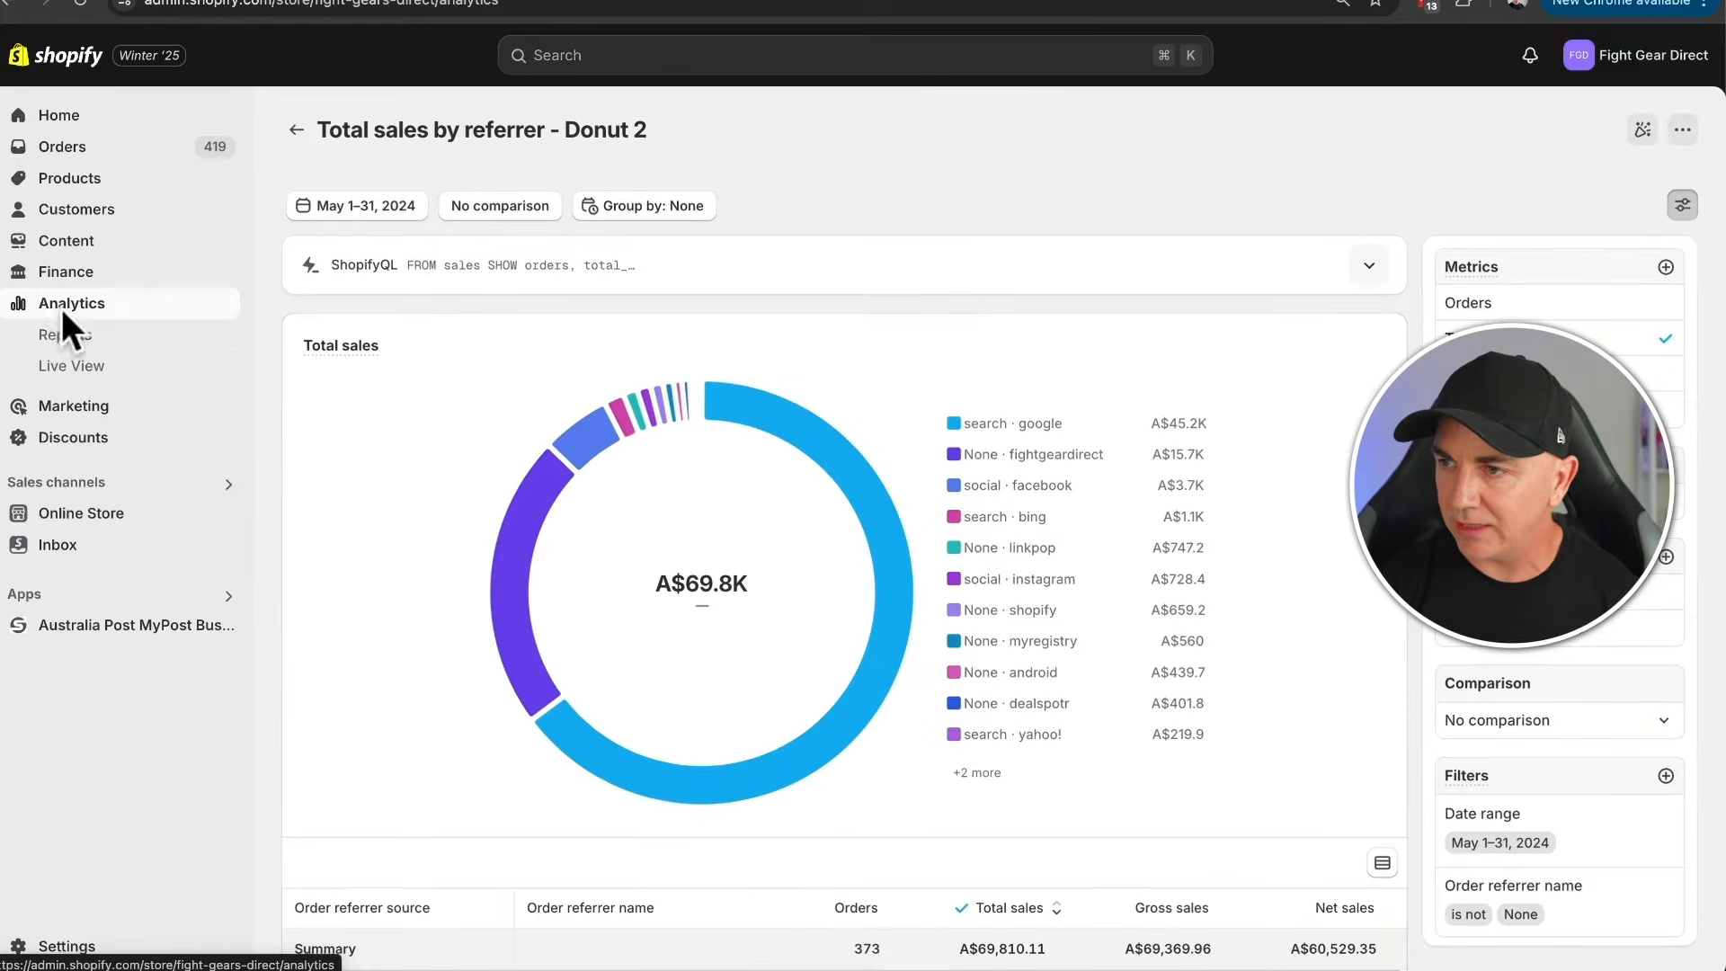
pyautogui.scroll(-15, 295, 333)
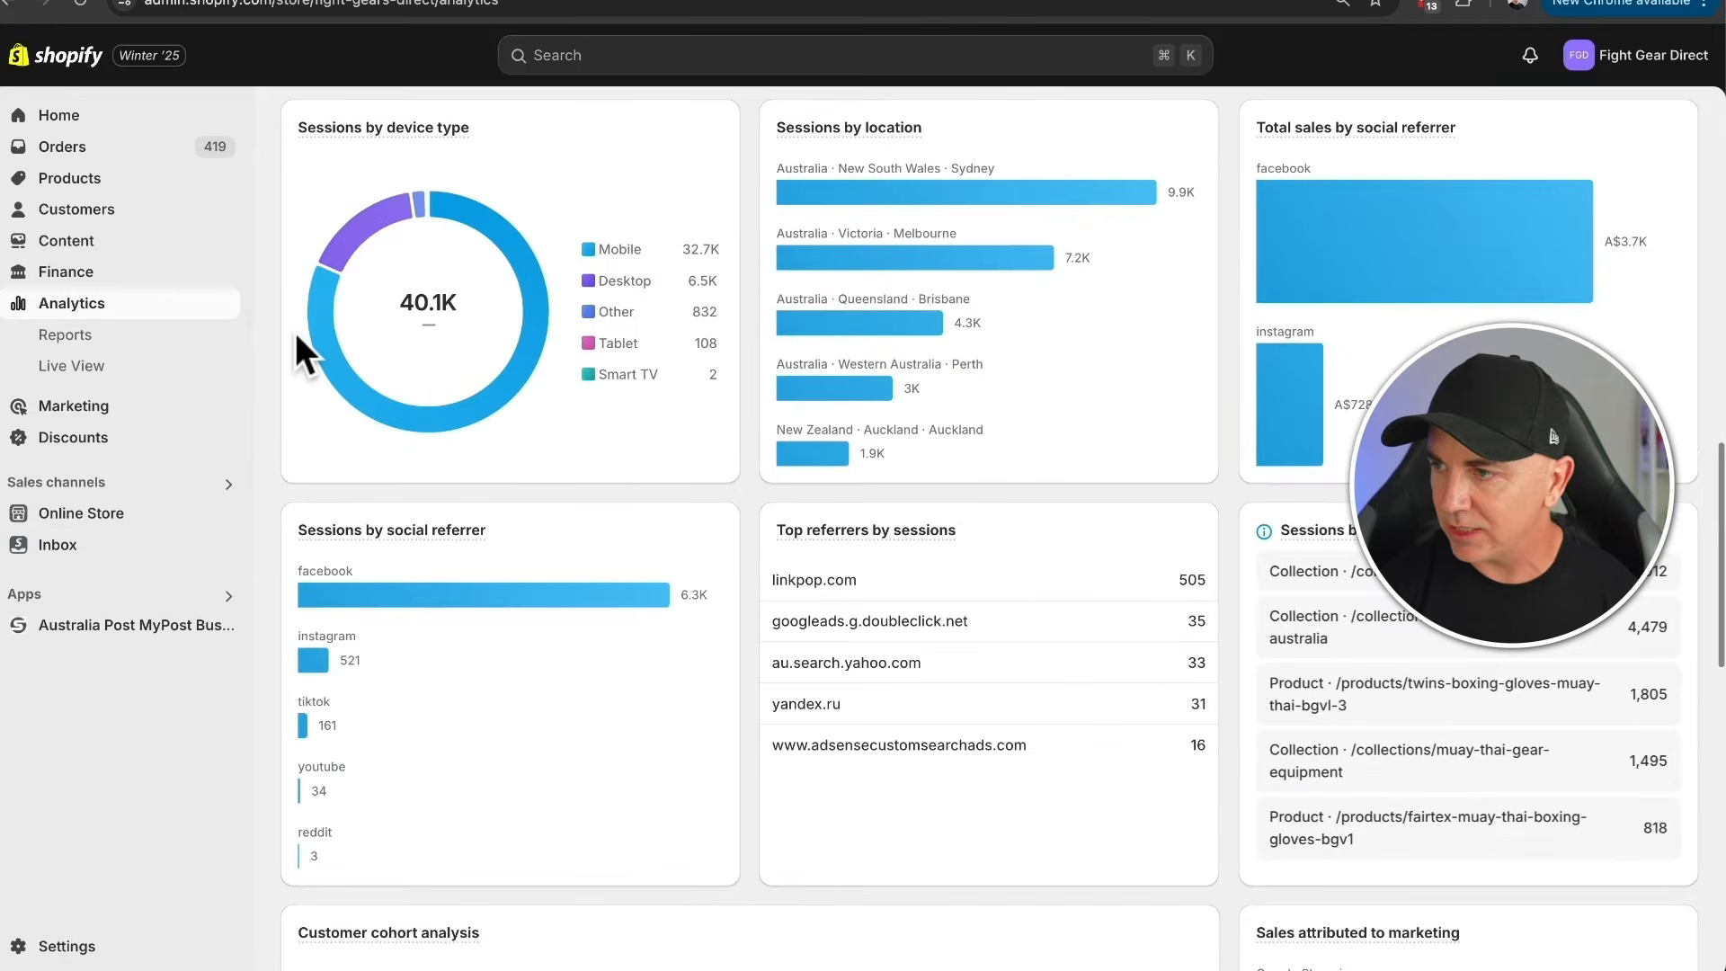
pyautogui.scroll(-12, 710, 391)
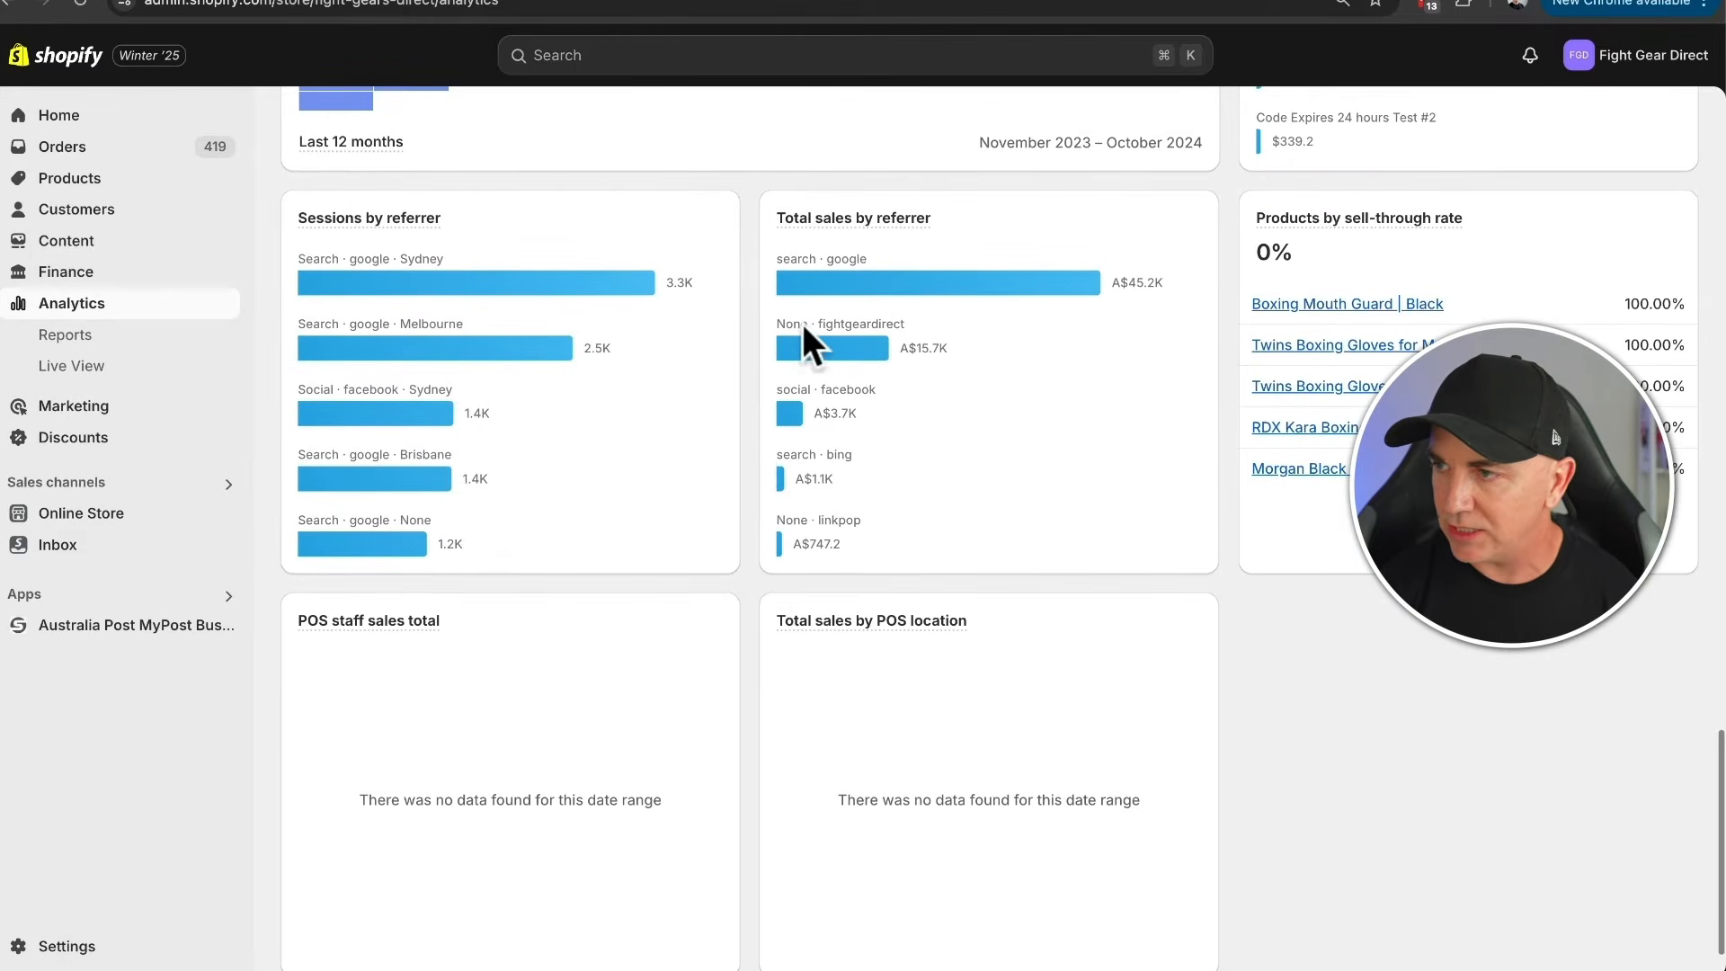
pyautogui.scroll(20, 1449, 189)
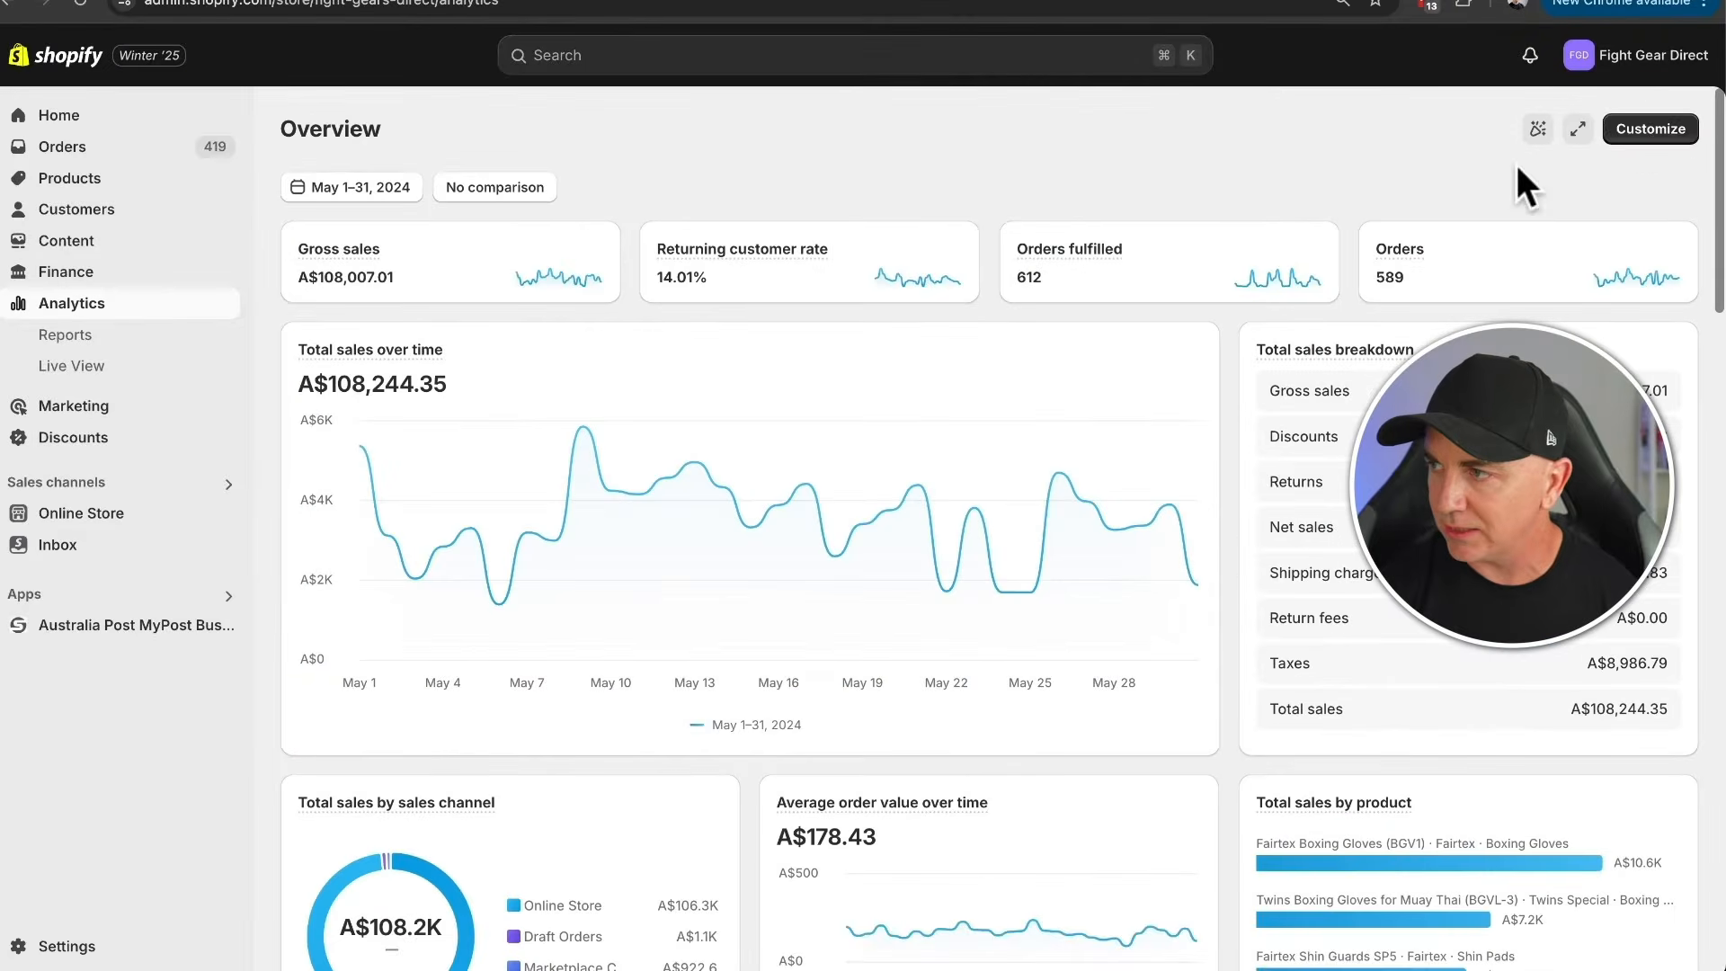
pyautogui.click(1650, 129)
pyautogui.scroll(-20, 841, 363)
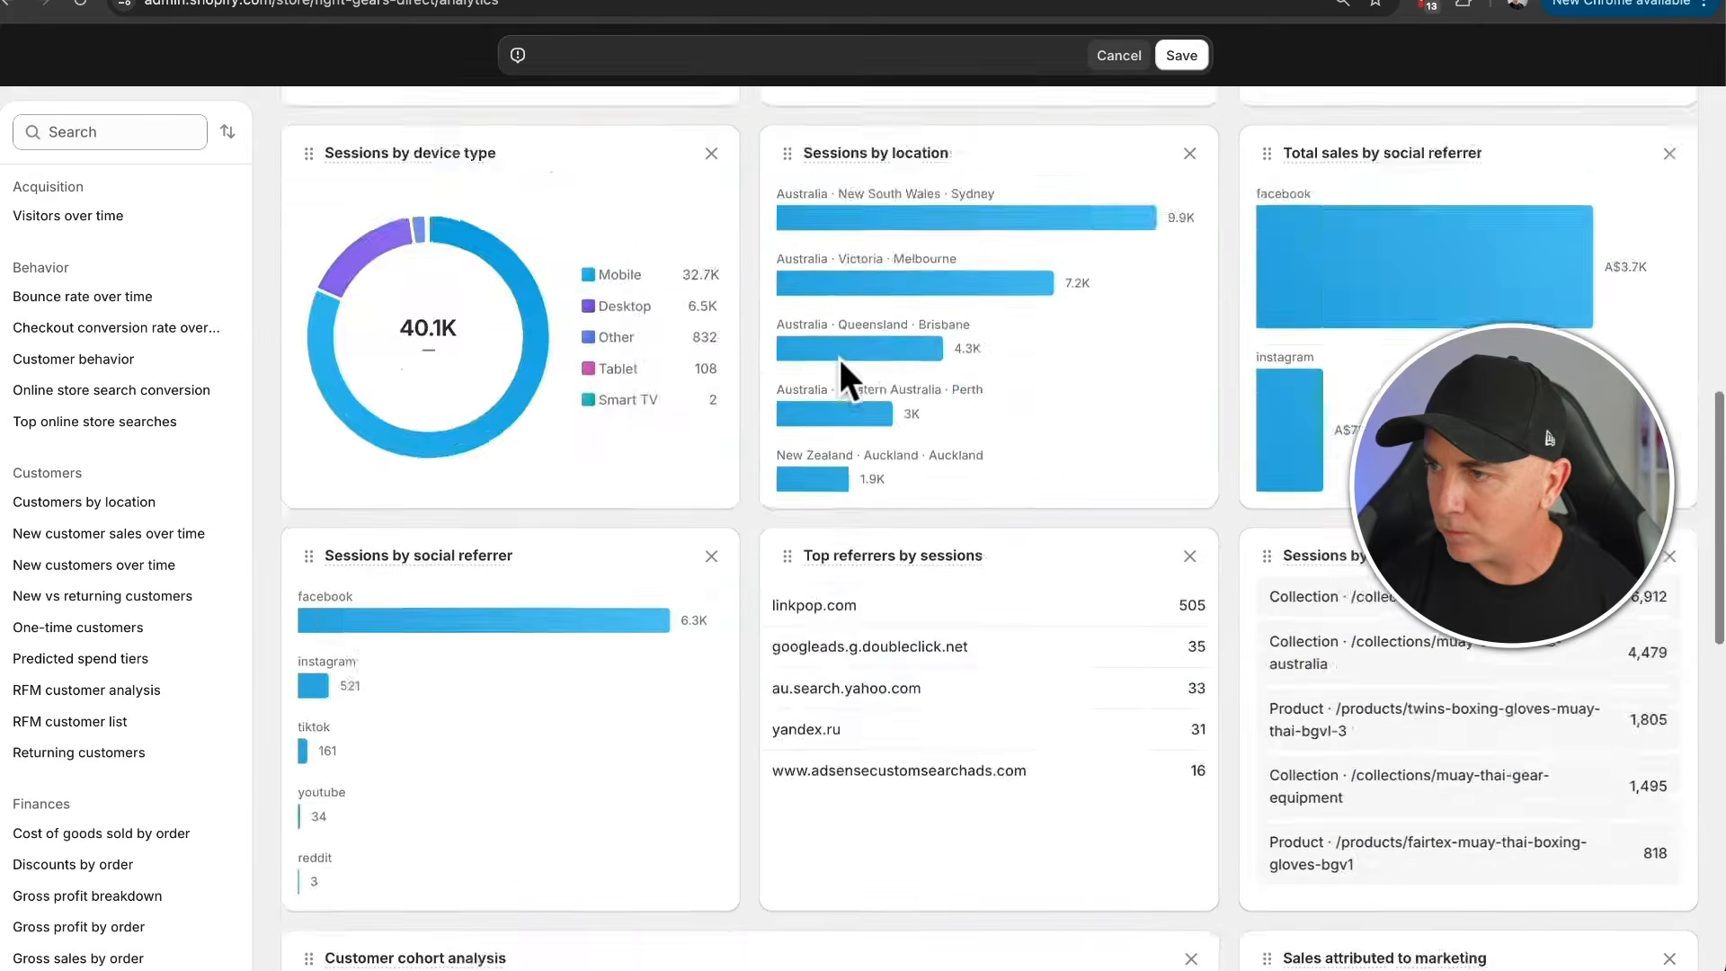
pyautogui.scroll(2, 814, 364)
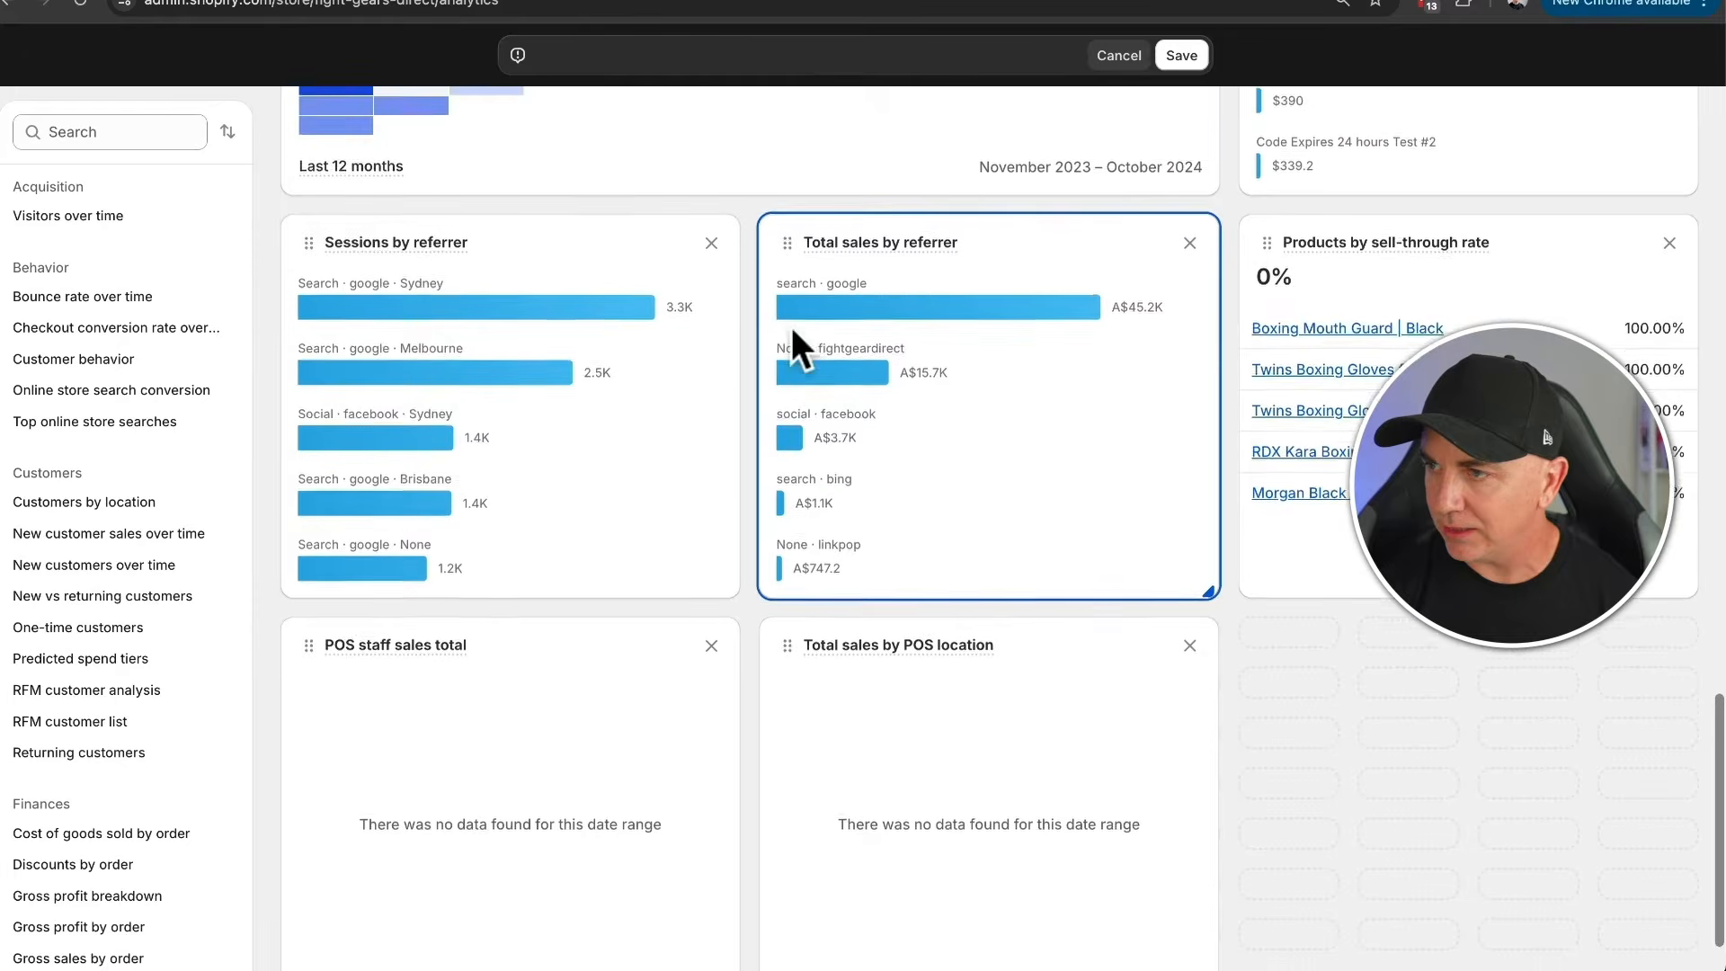
pyautogui.click(1189, 255)
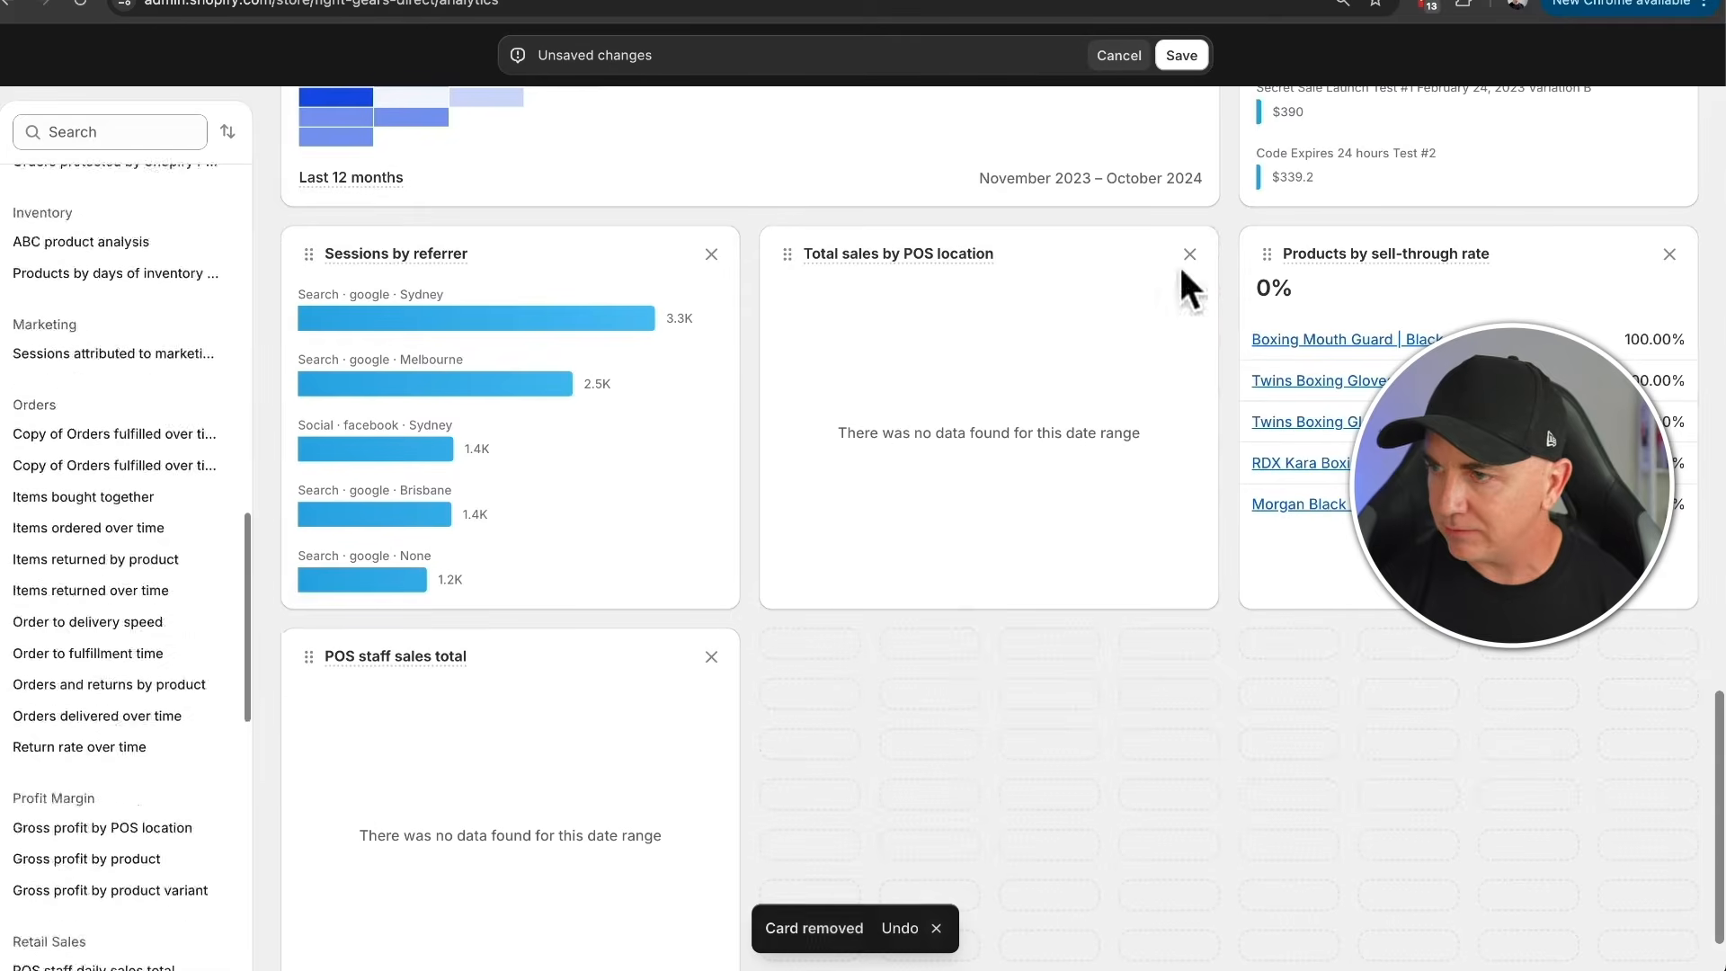
# - Add the "Total sales by referrer - Donut 2" card between Sessions by referrer and Products by sell-through rate, and save the dashboard
pyautogui.click(92, 132)
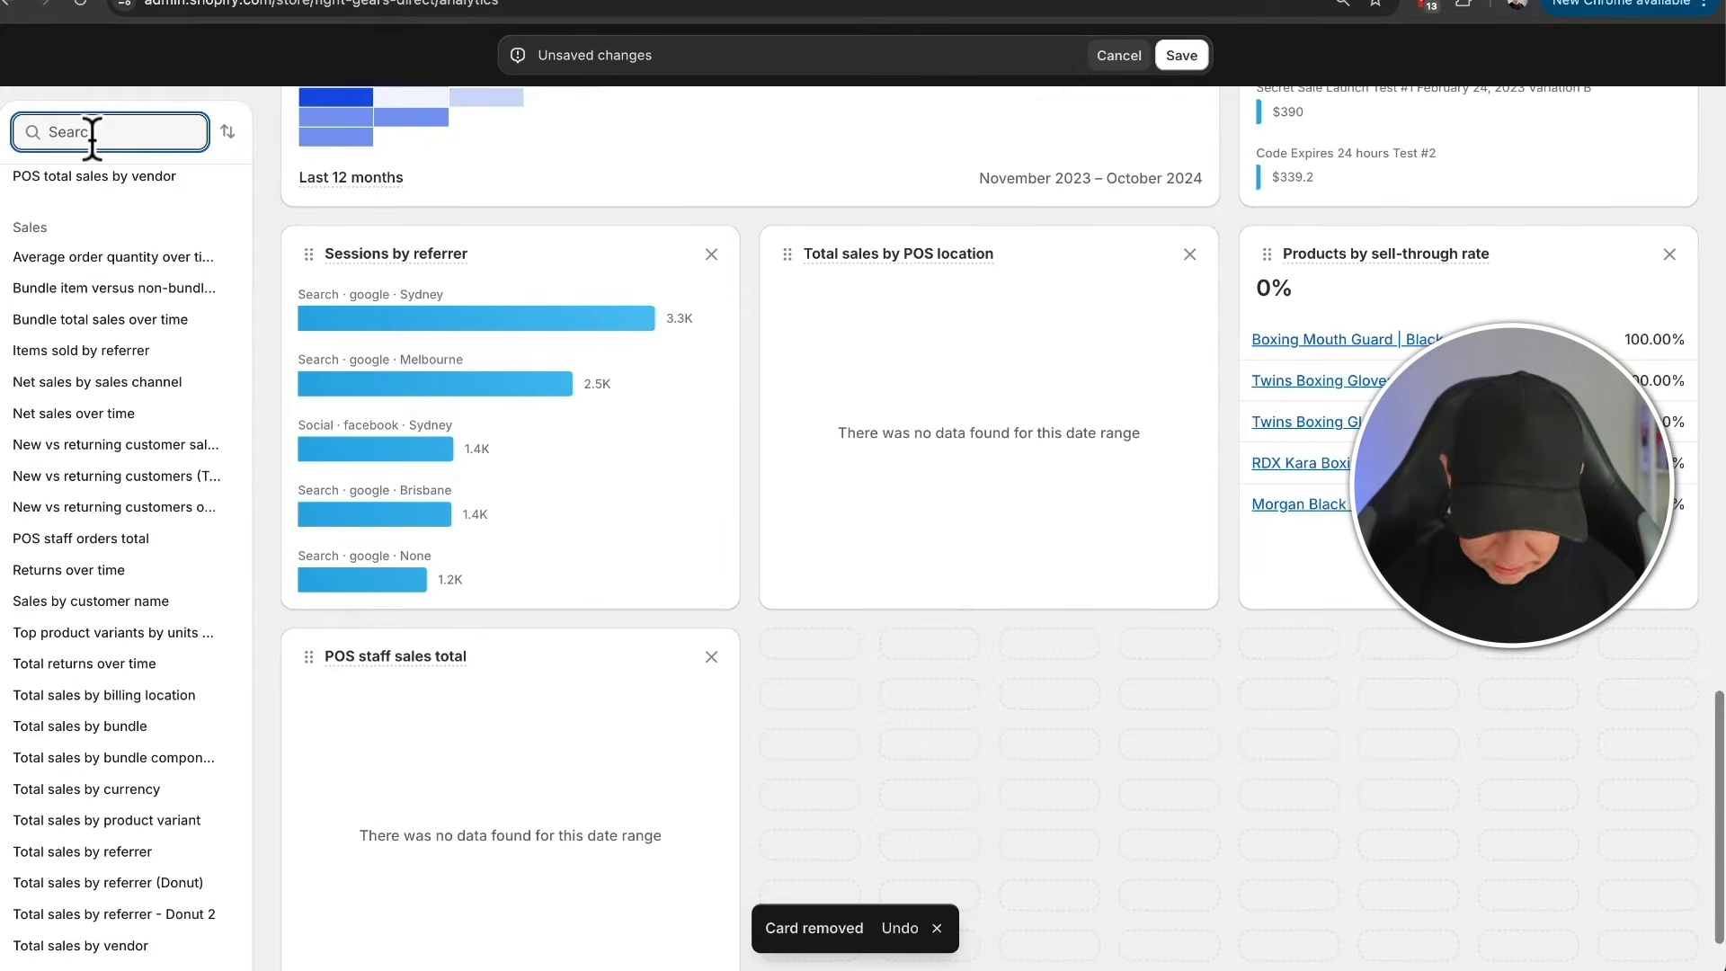
pyautogui.write('donut')
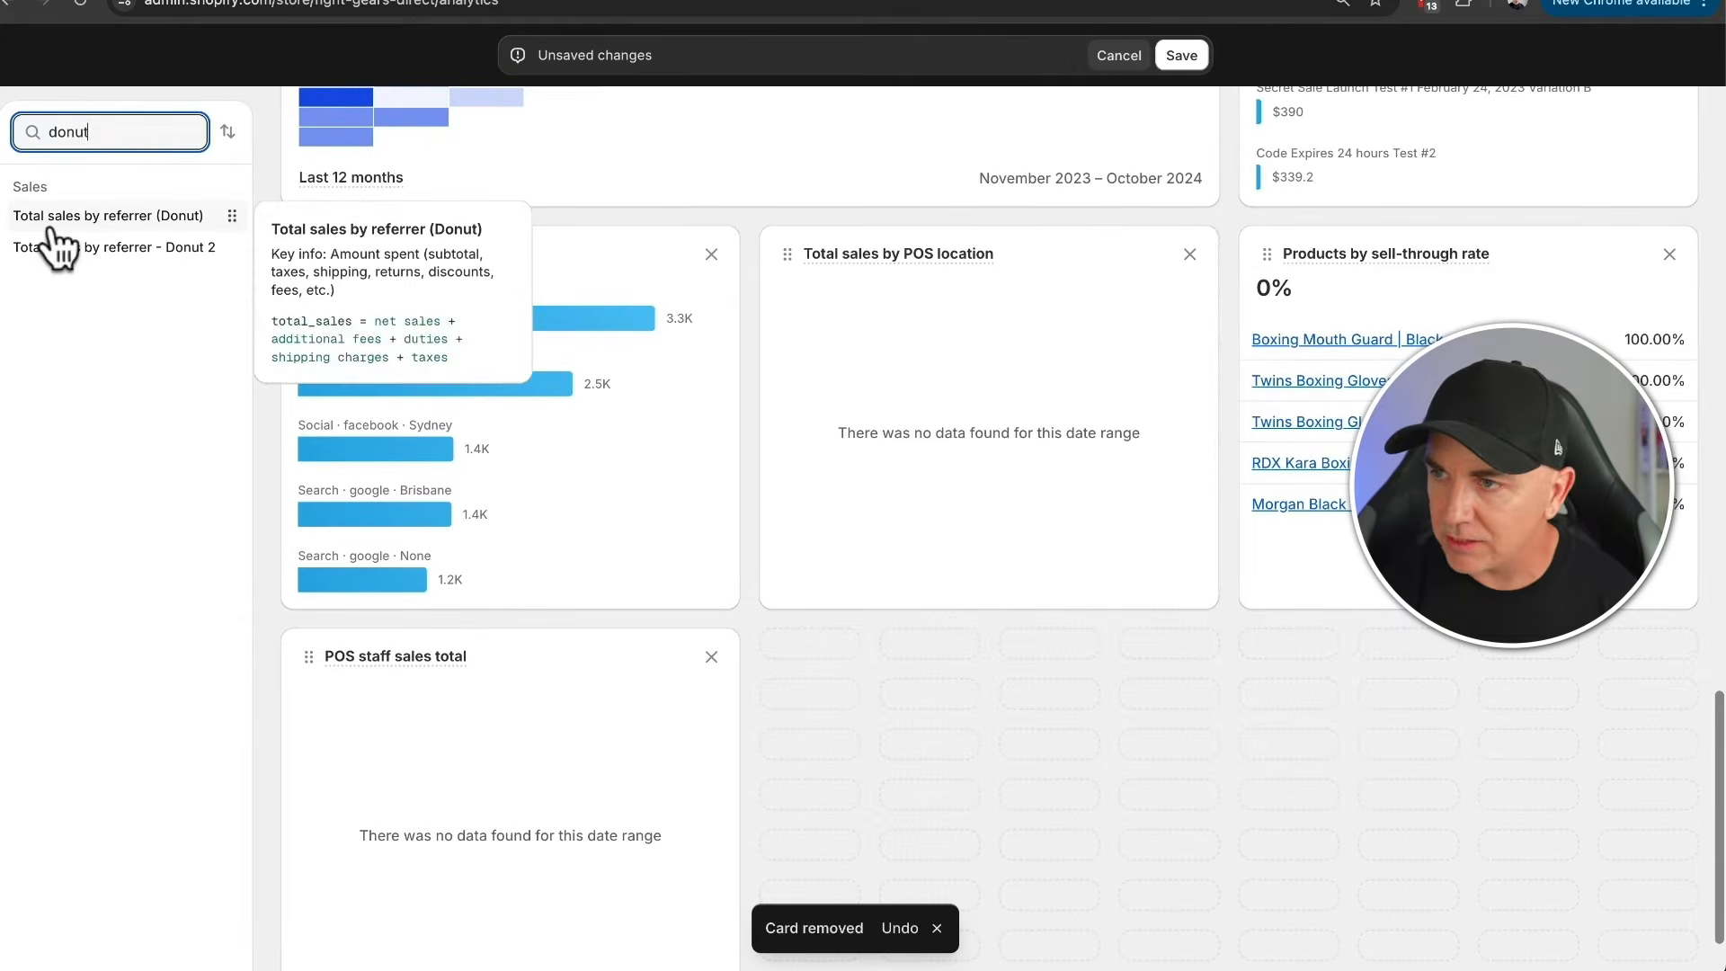
pyautogui.moveTo(63, 256)
pyautogui.moveTo(65, 255); pyautogui.dragTo(976, 274)
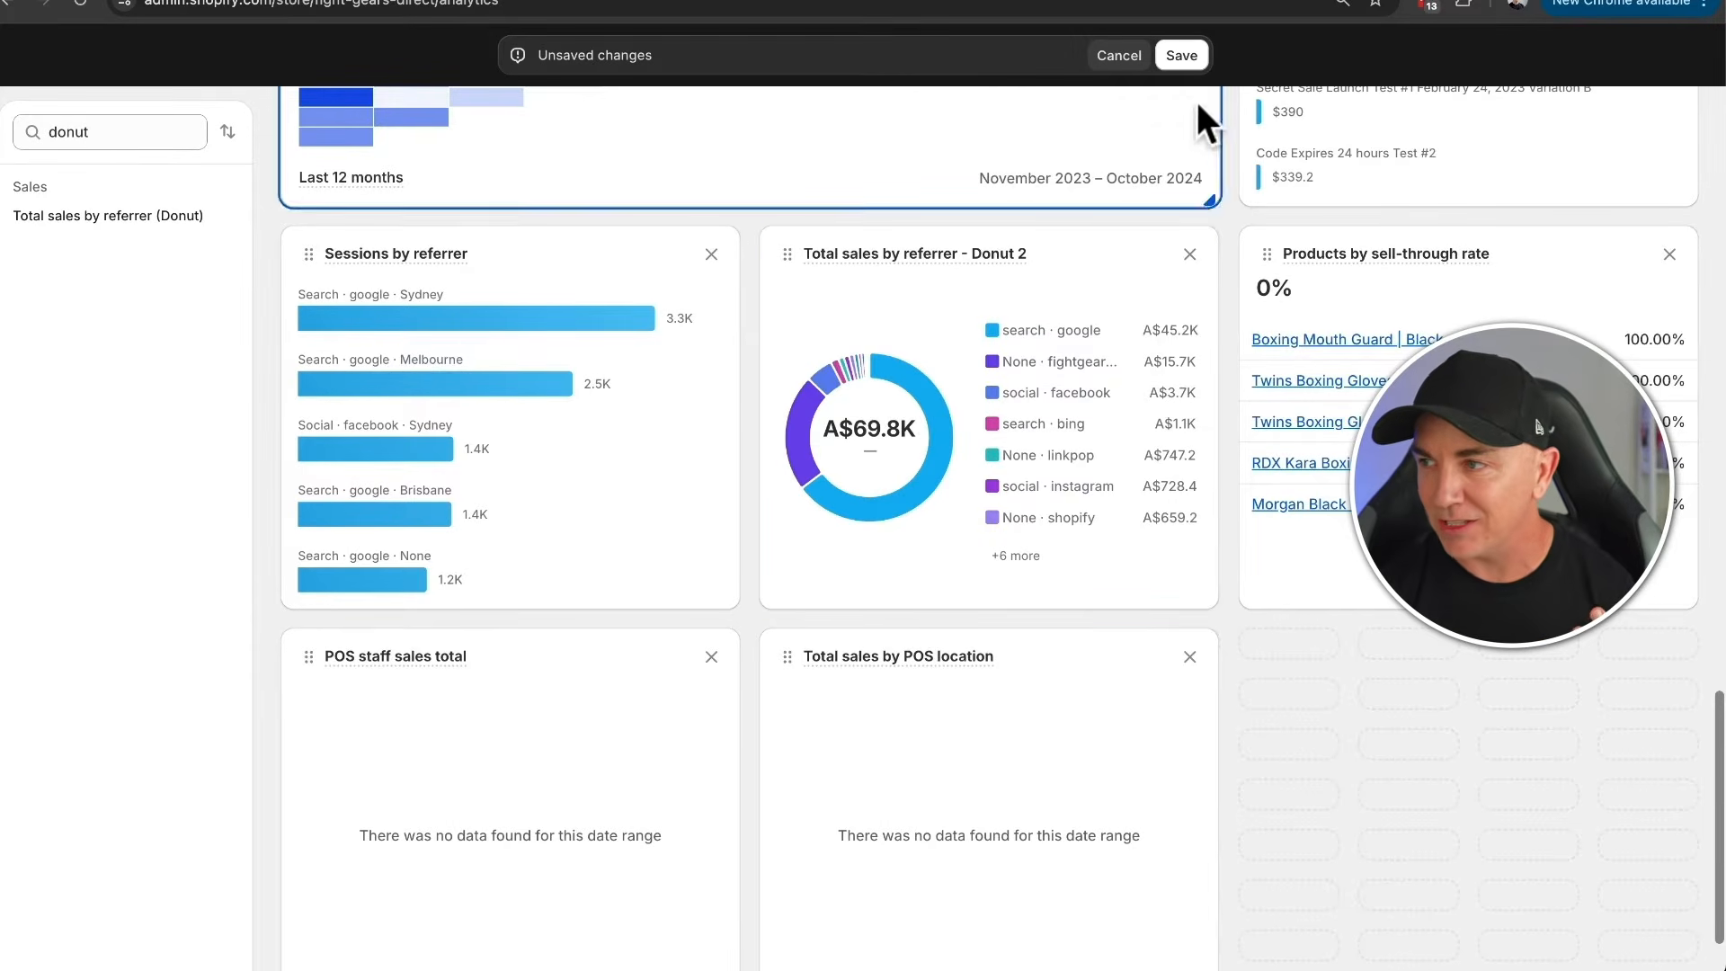
pyautogui.click(1185, 55)
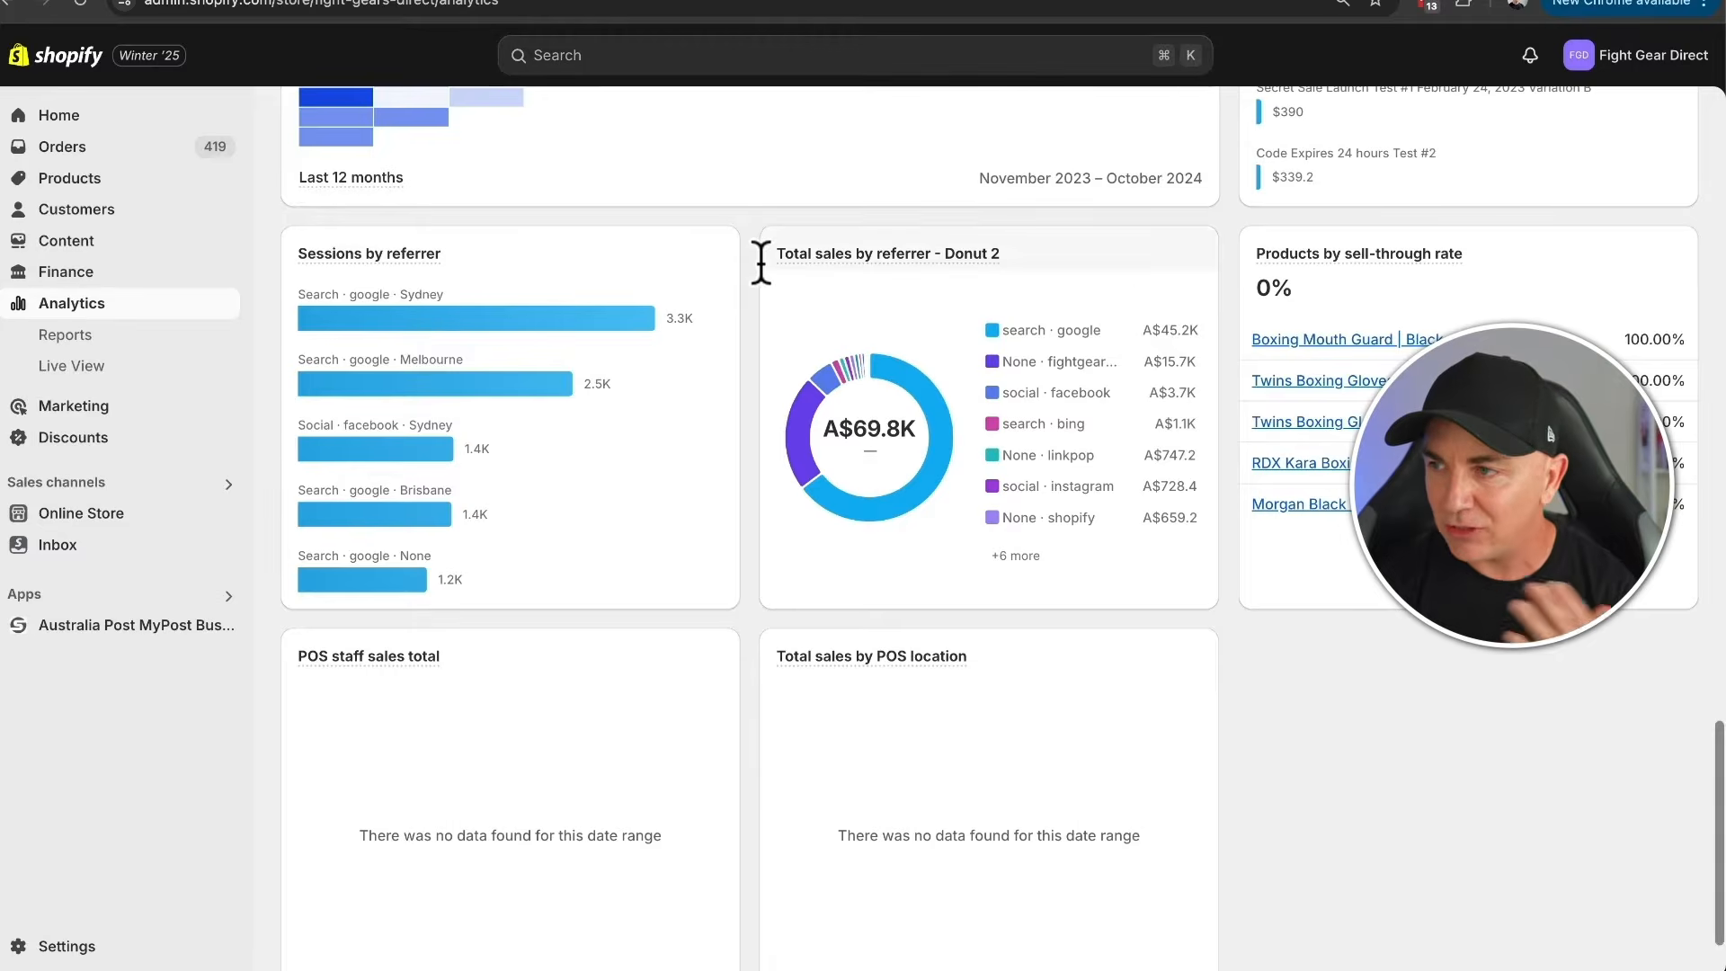
# - View a blank new exploration with its ShopifyQL editor and return to the reports list
pyautogui.scroll(15, 758, 258)
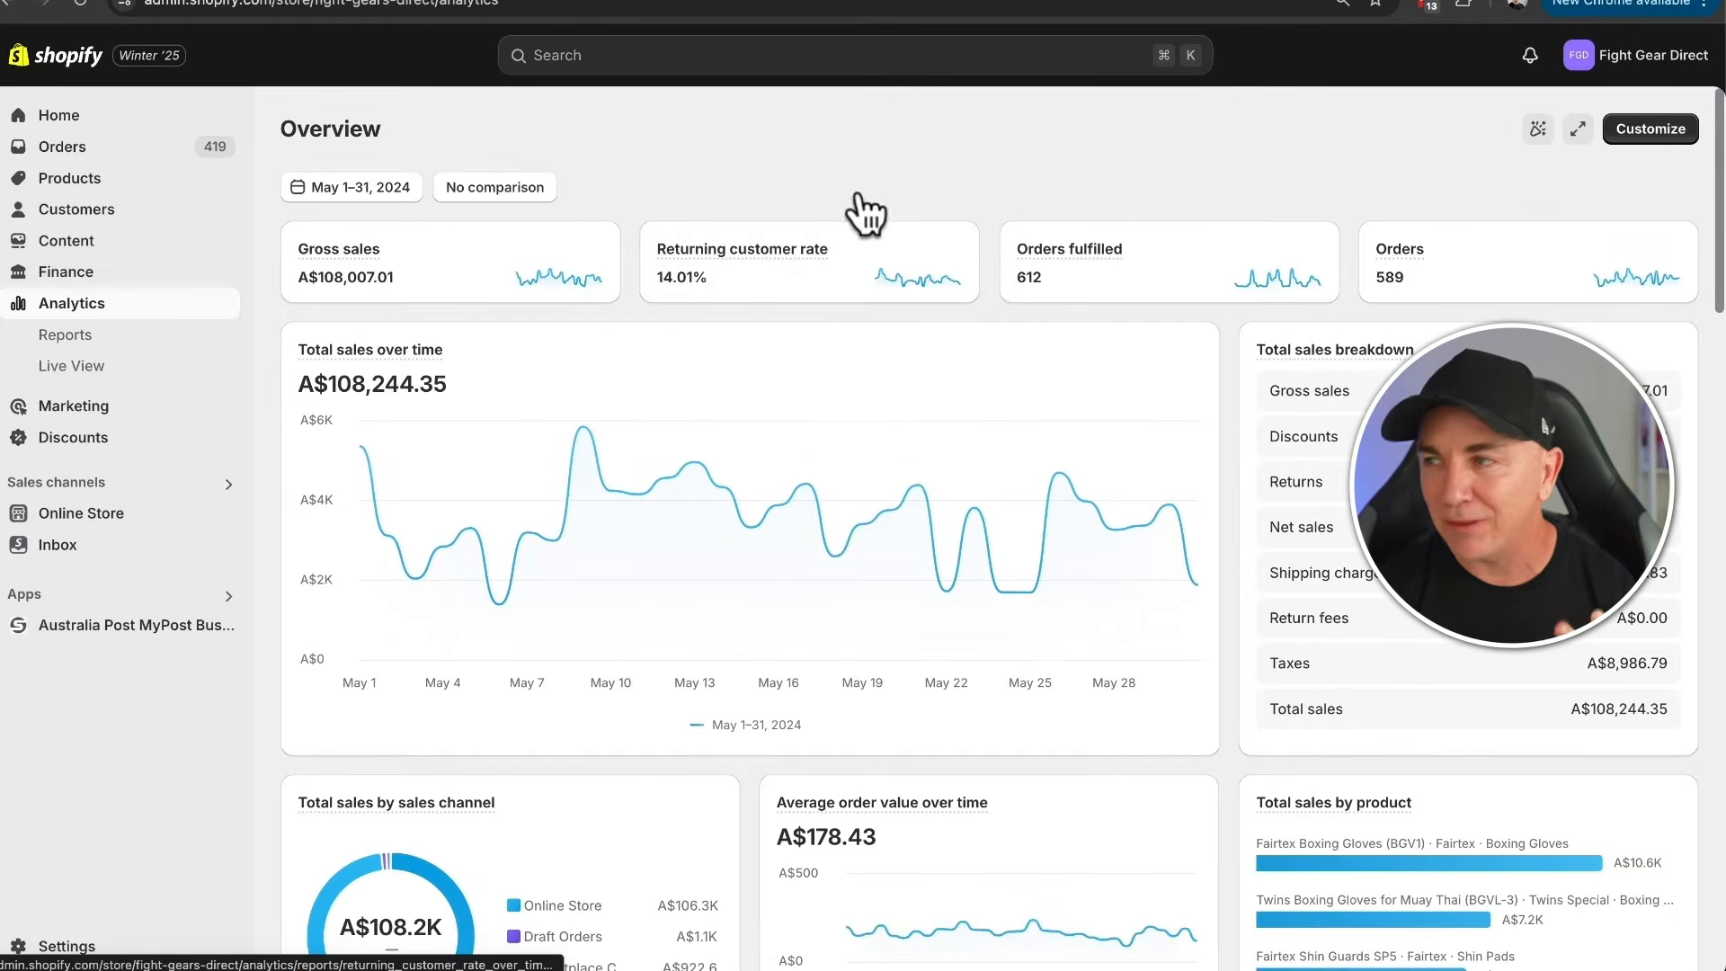
pyautogui.click(72, 342)
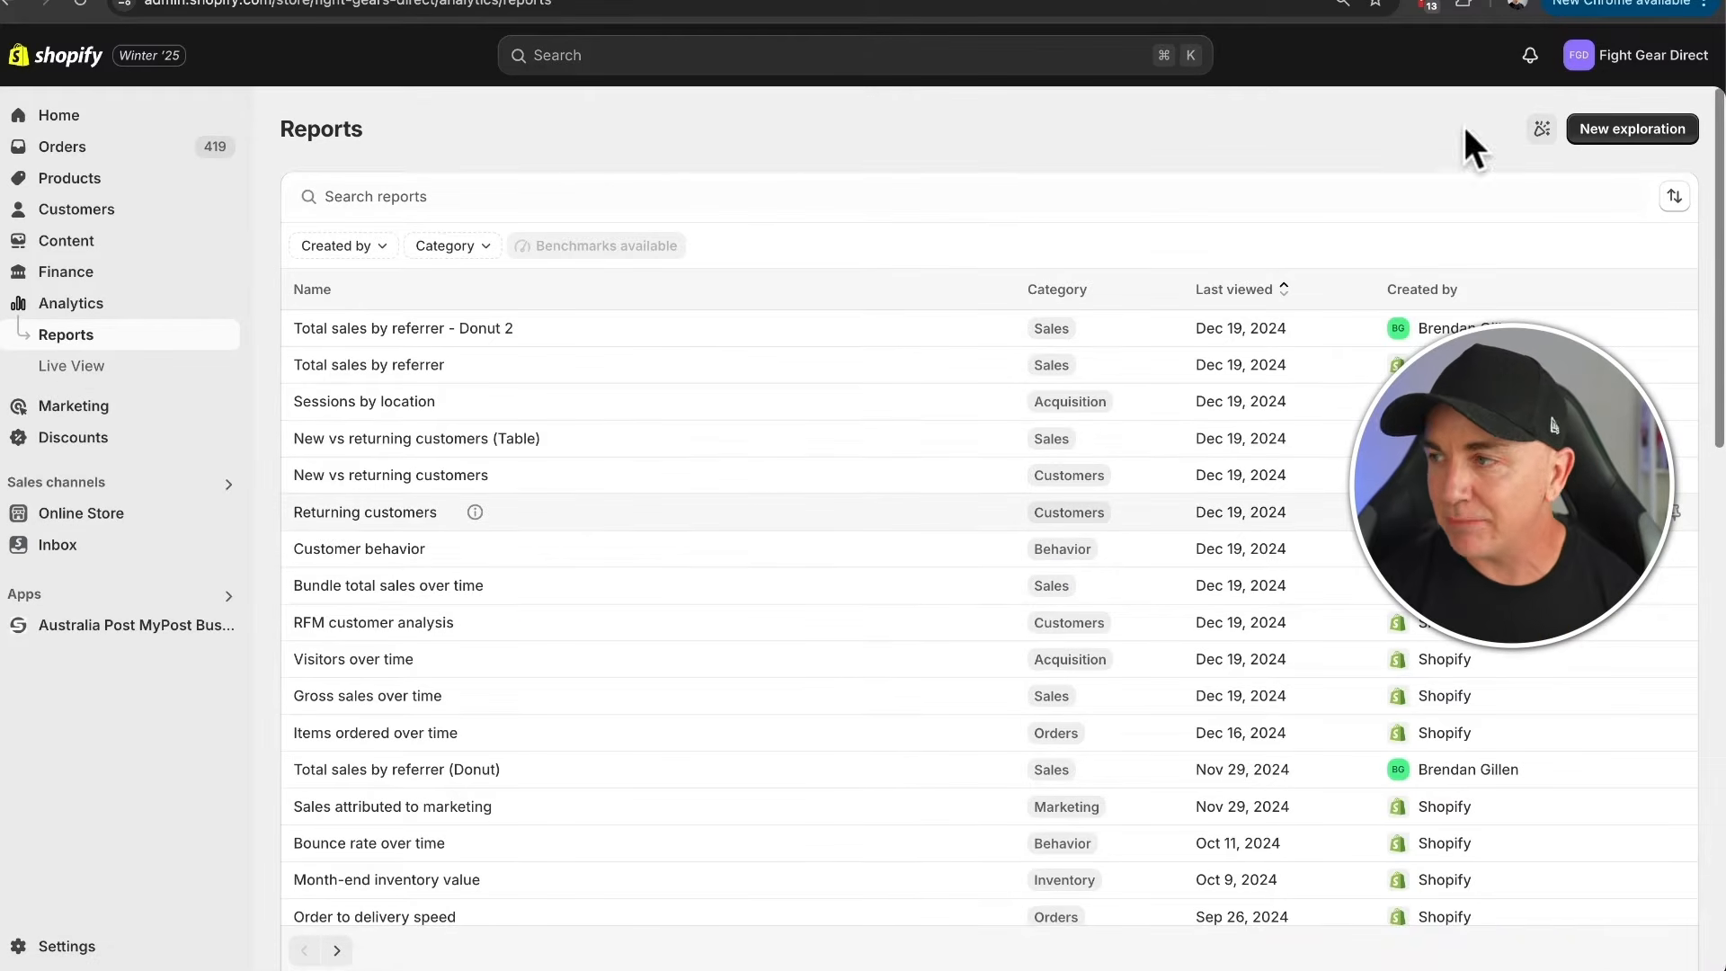
pyautogui.click(1659, 133)
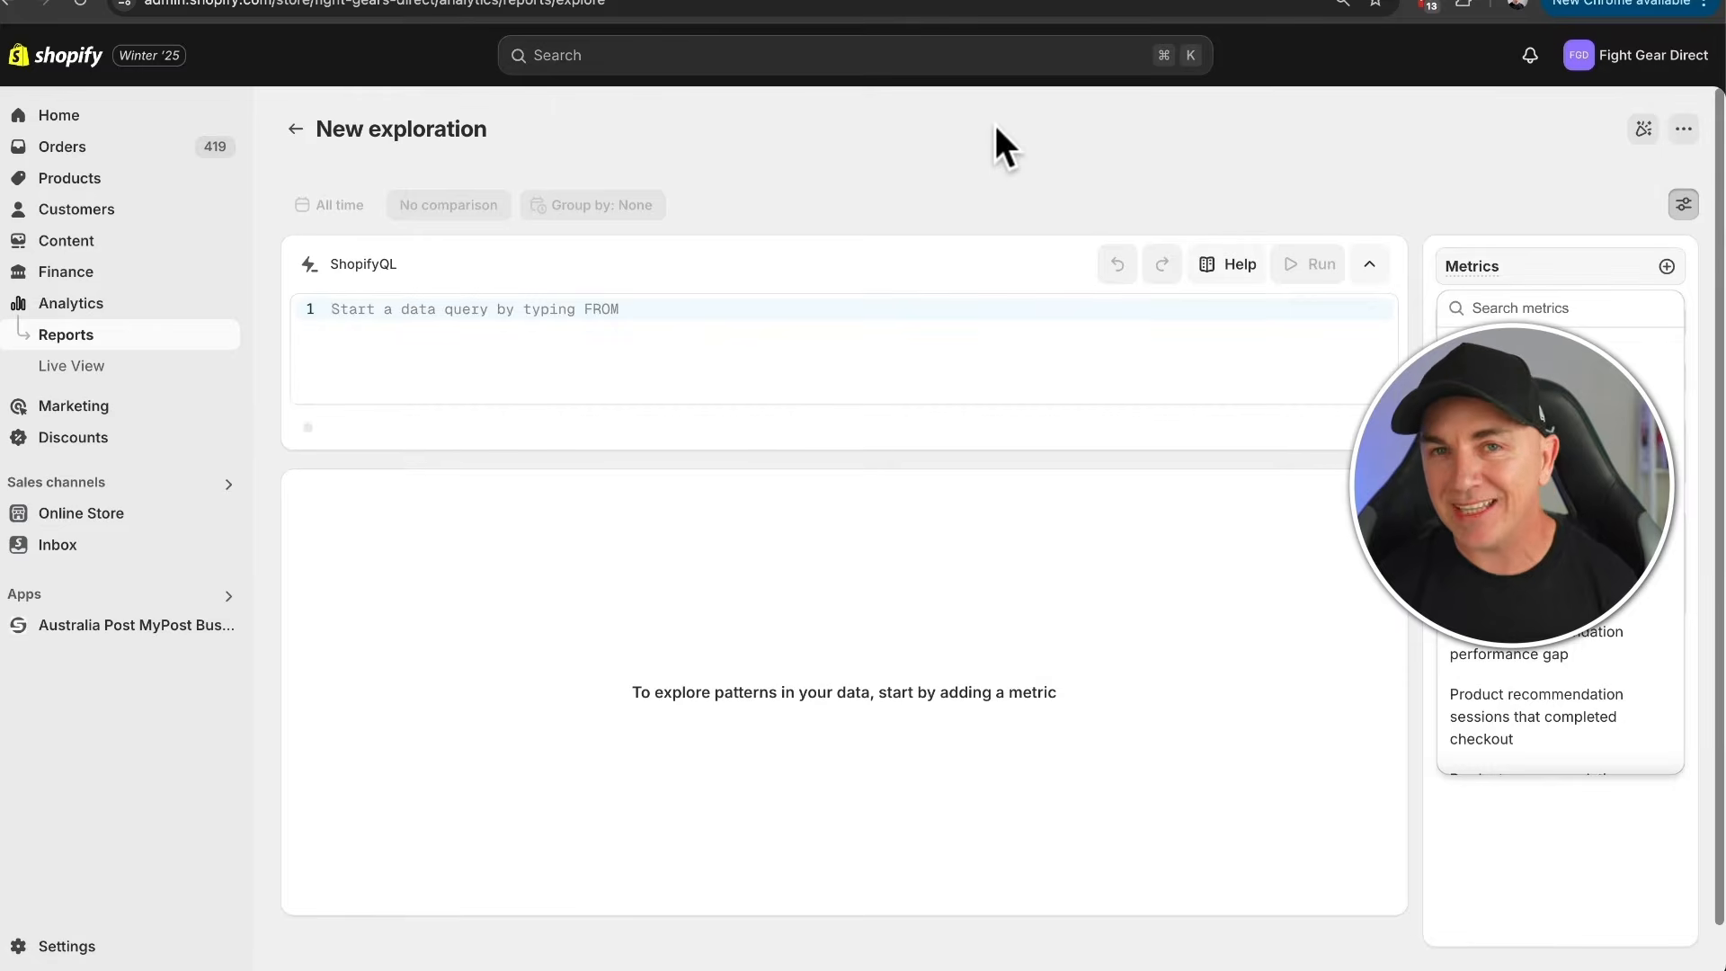
pyautogui.click(363, 309)
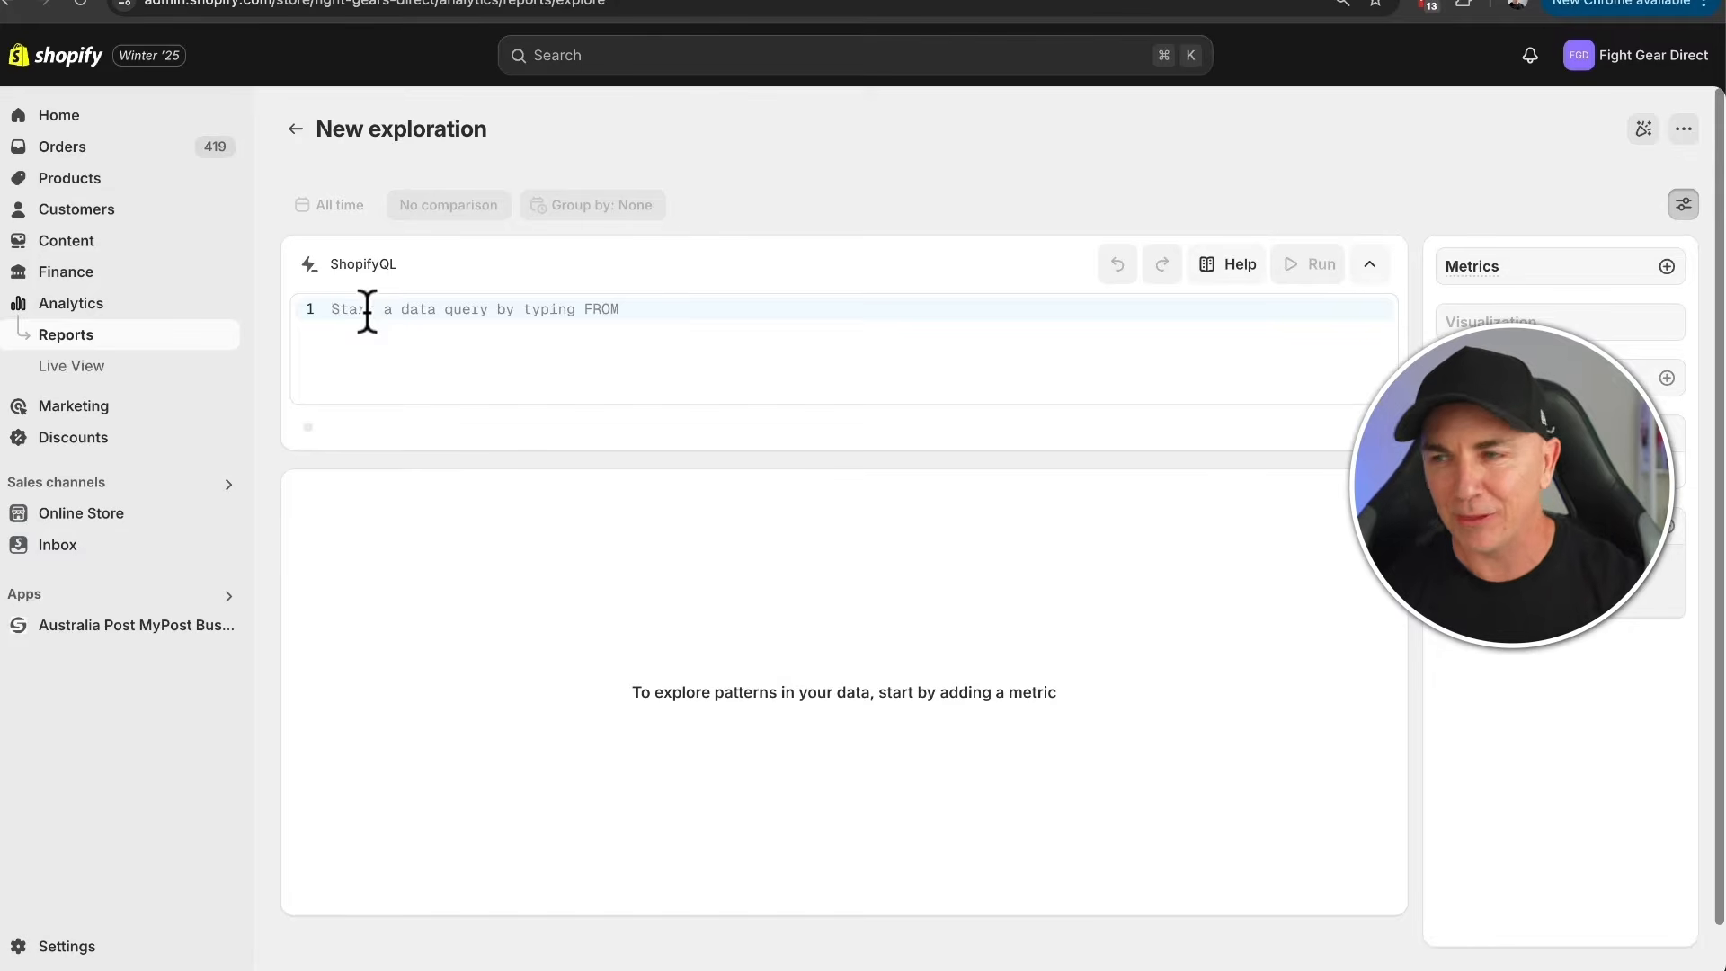
pyautogui.click(297, 128)
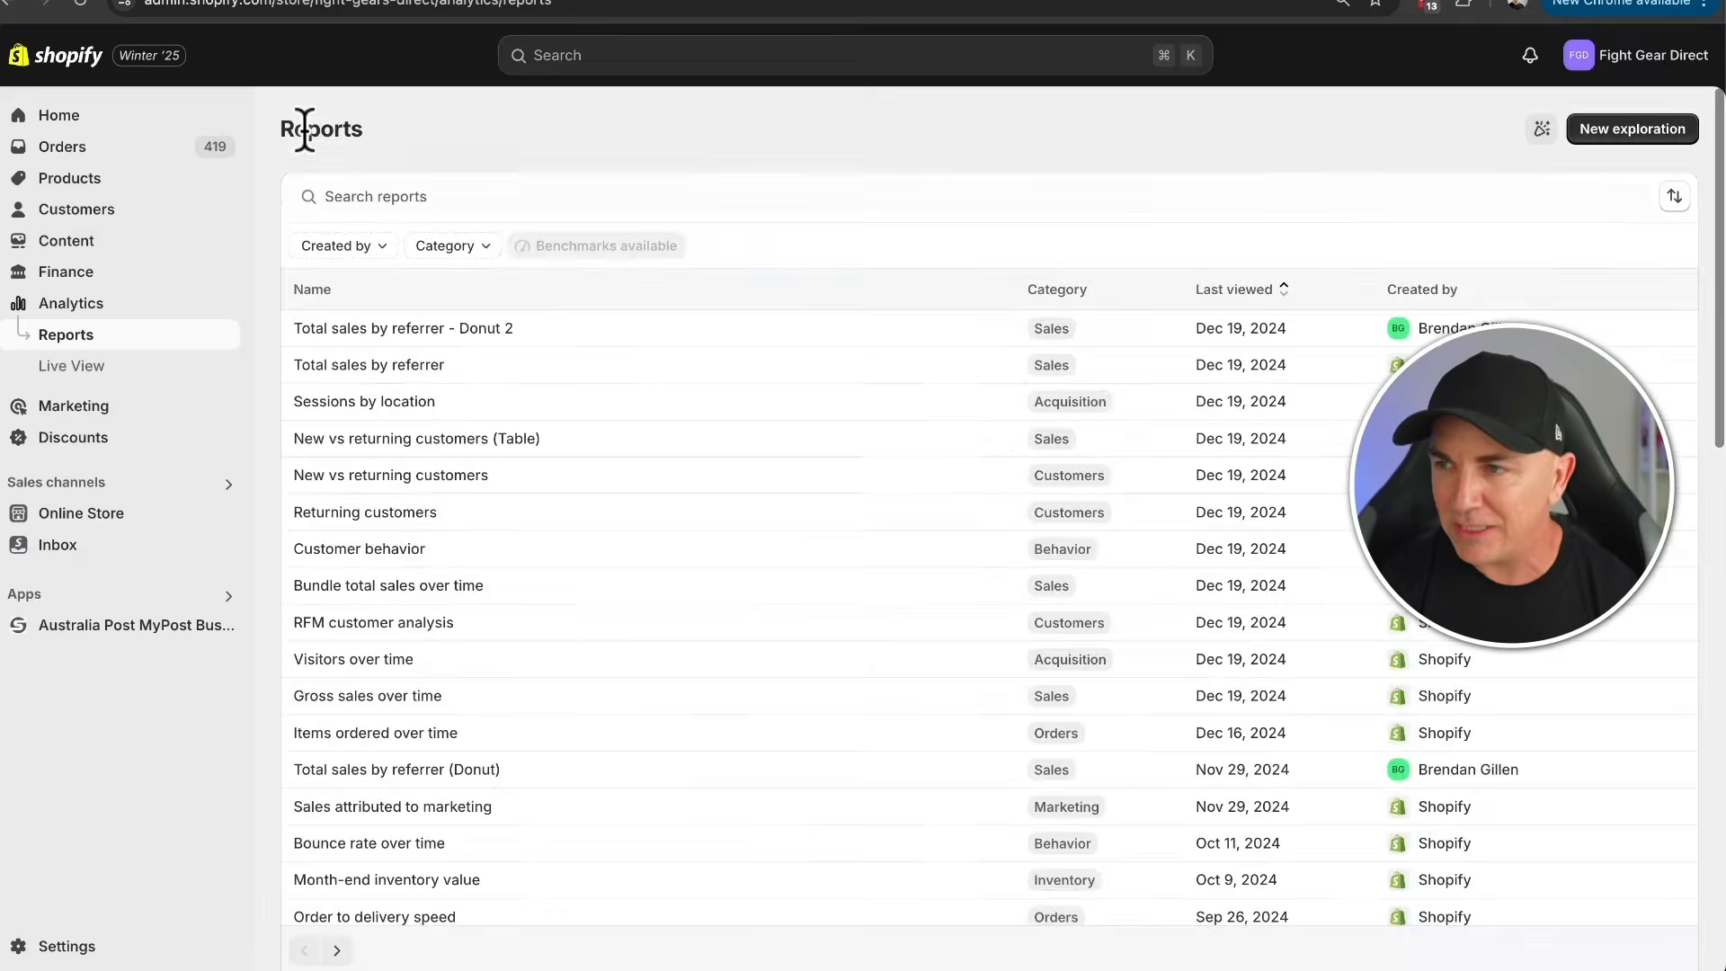
# - Open the Orders over time report and set its date range to May 1–31, 2024
pyautogui.scroll(-6, 604, 512)
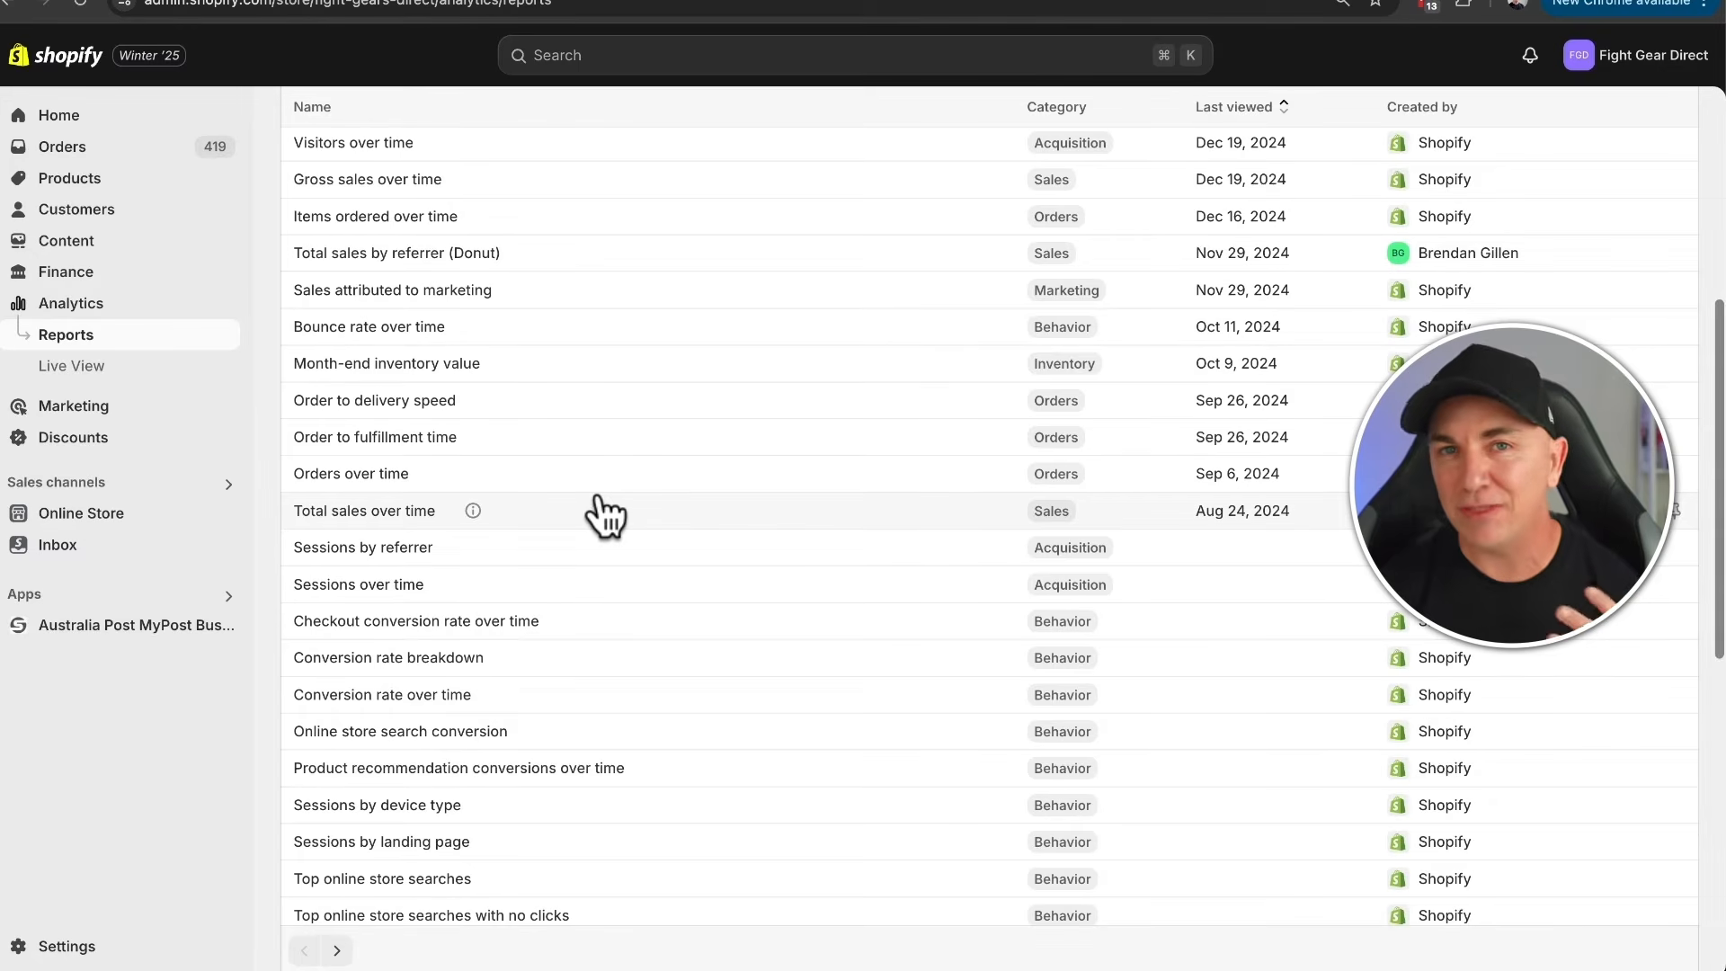
pyautogui.click(378, 486)
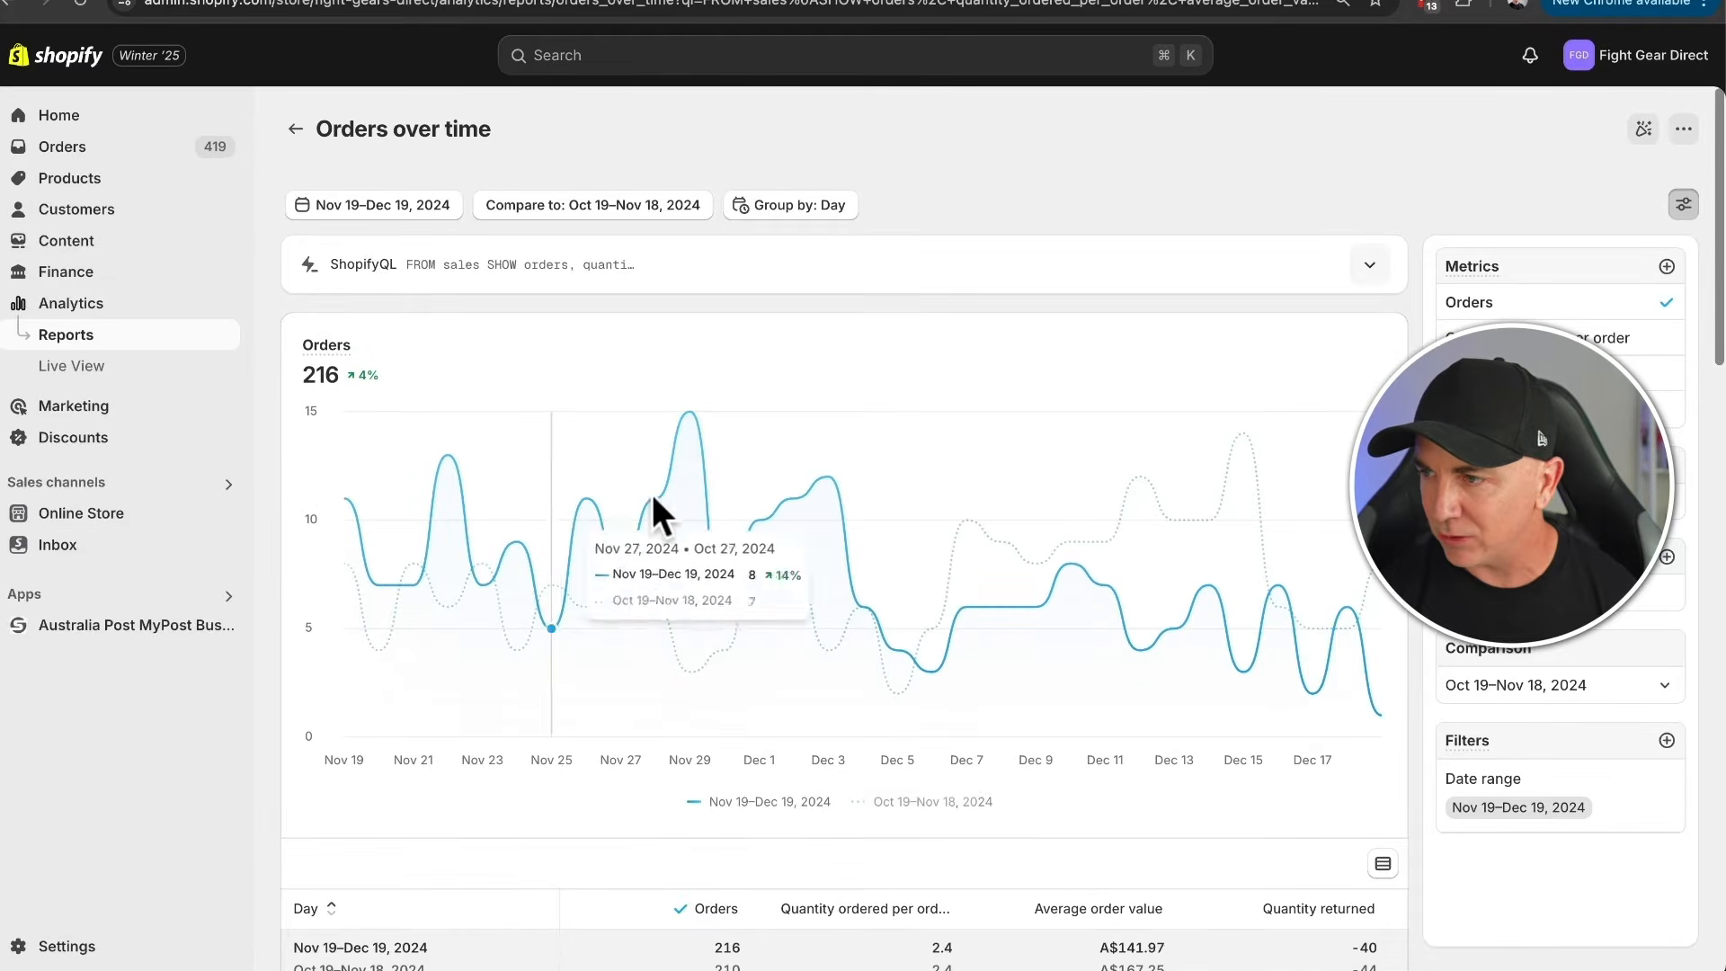
pyautogui.click(415, 203)
pyautogui.click(547, 300)
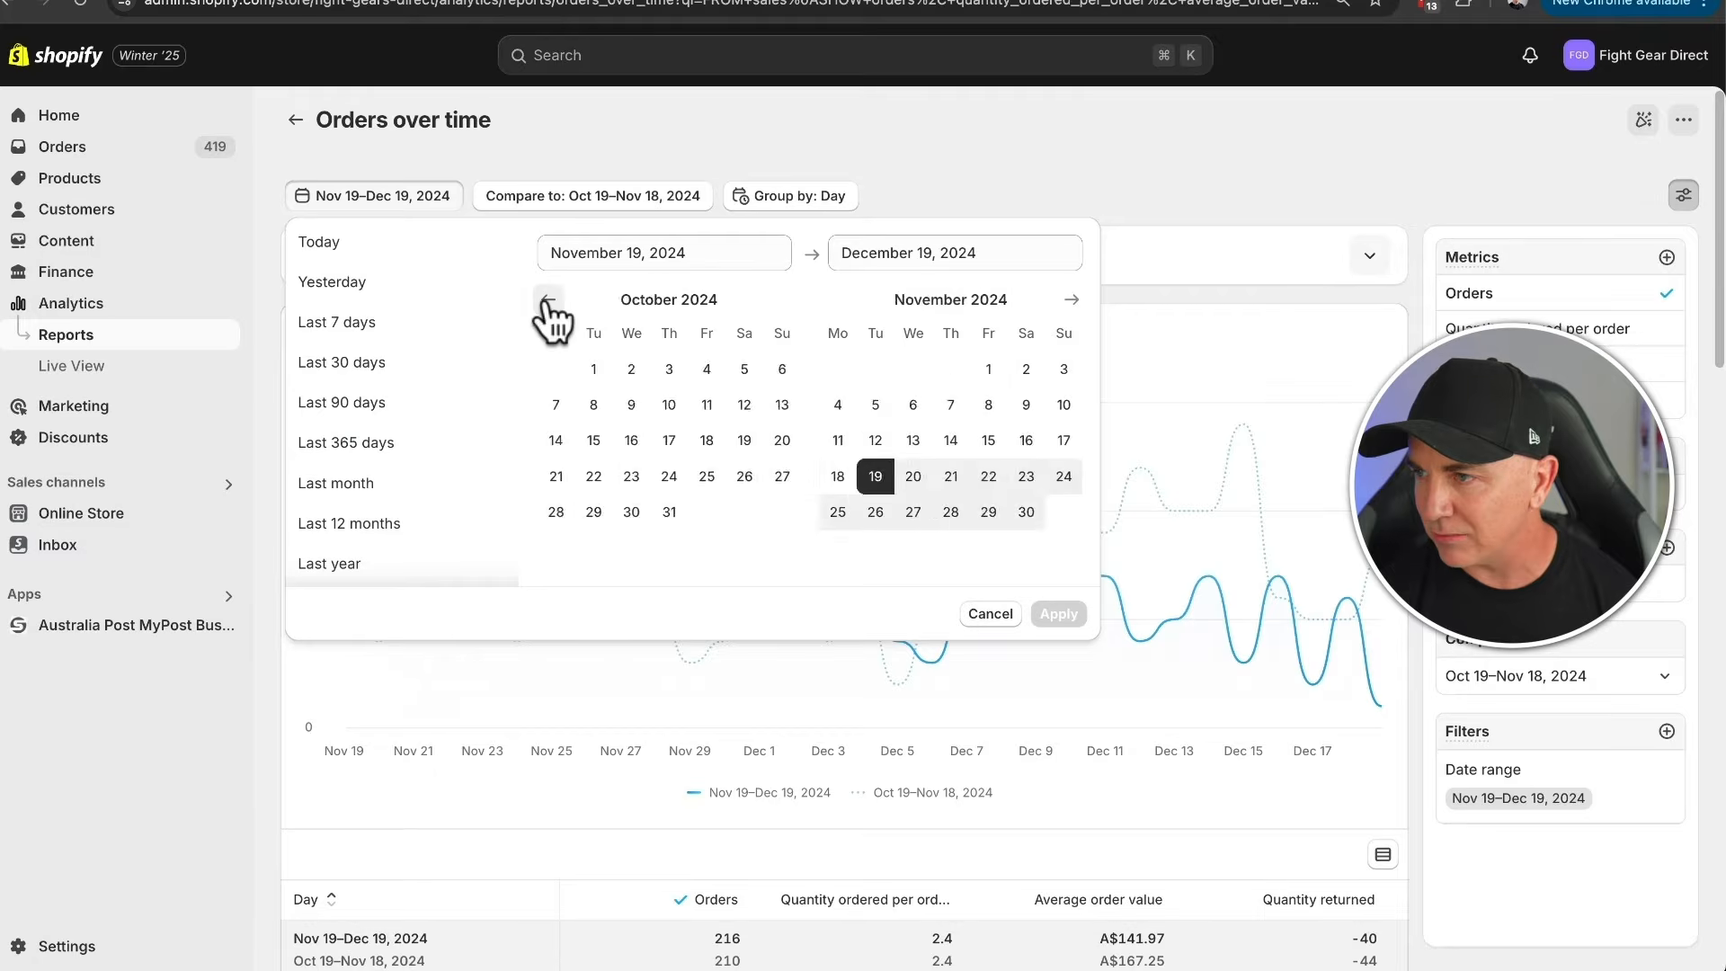
pyautogui.click(548, 299)
pyautogui.click(547, 299)
pyautogui.click(547, 299)
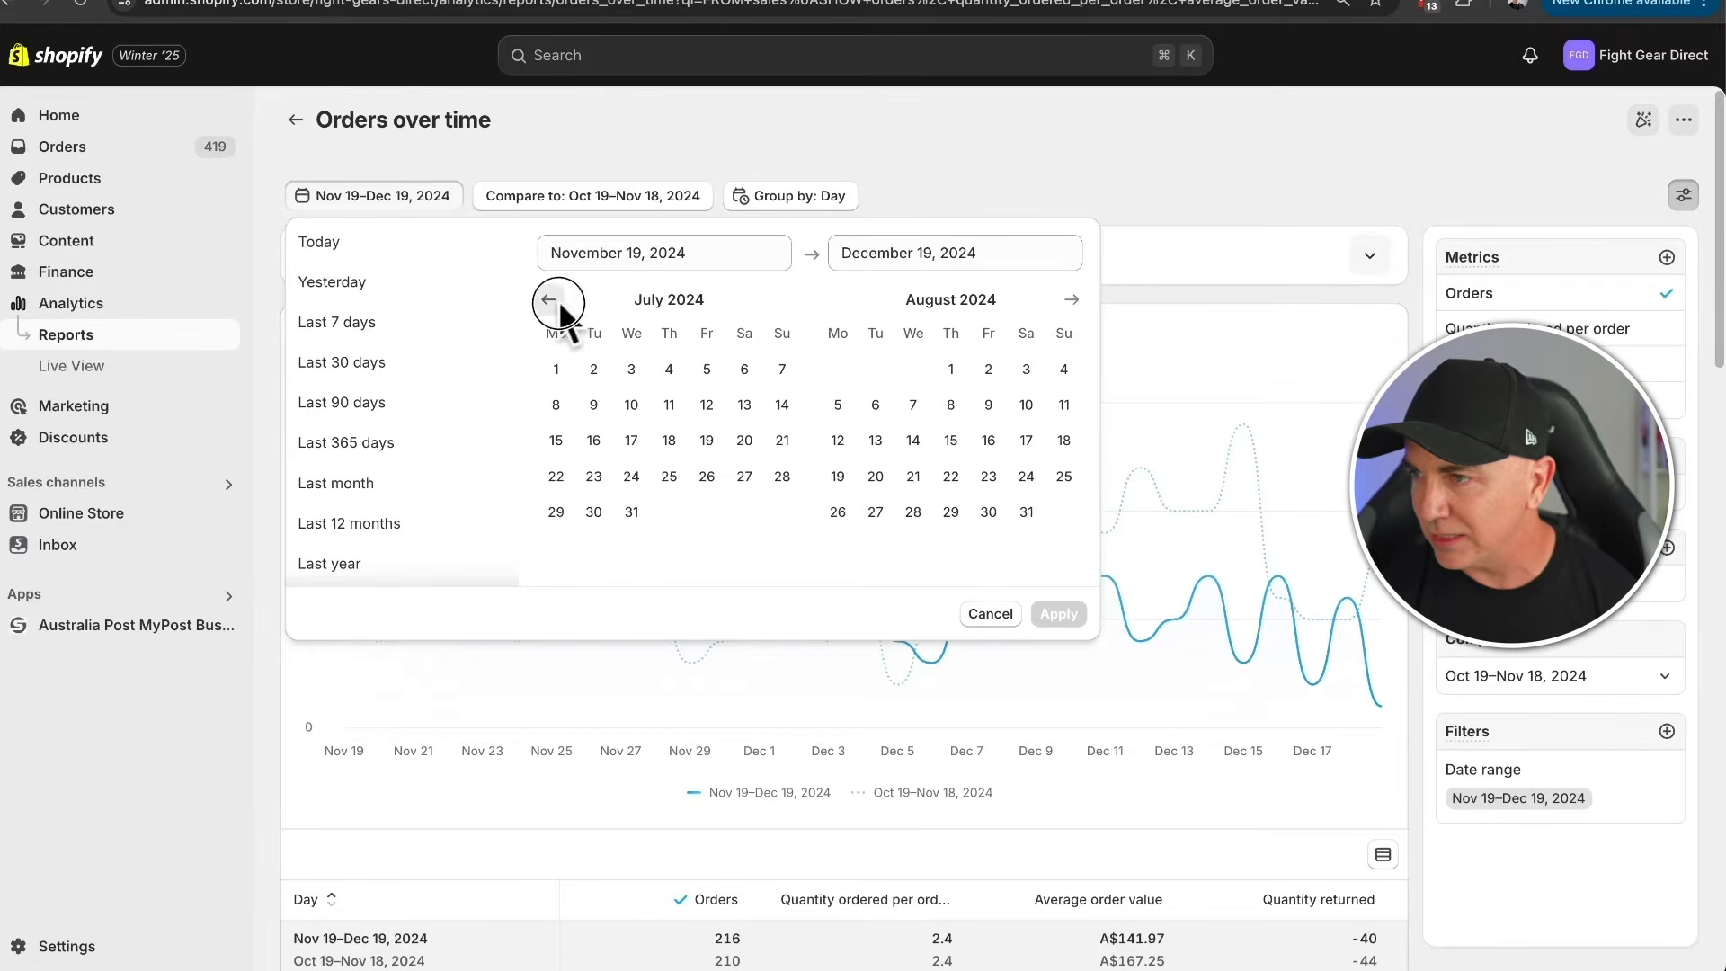
pyautogui.click(547, 299)
pyautogui.click(549, 300)
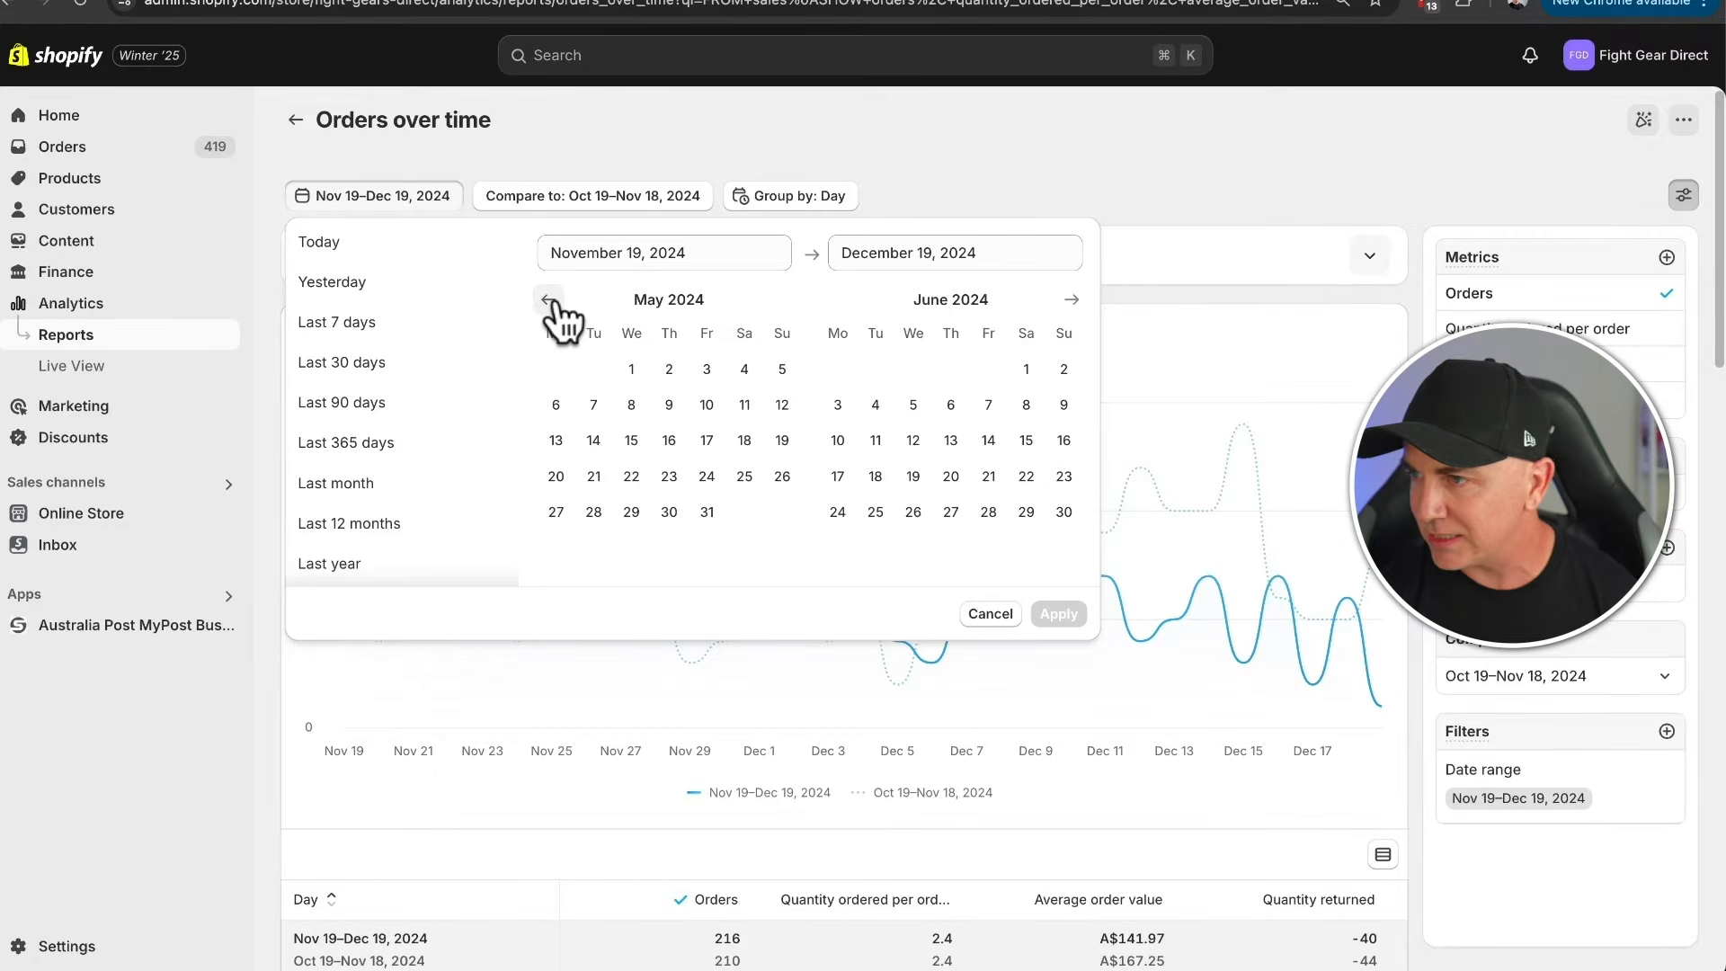
pyautogui.click(631, 368)
pyautogui.click(707, 511)
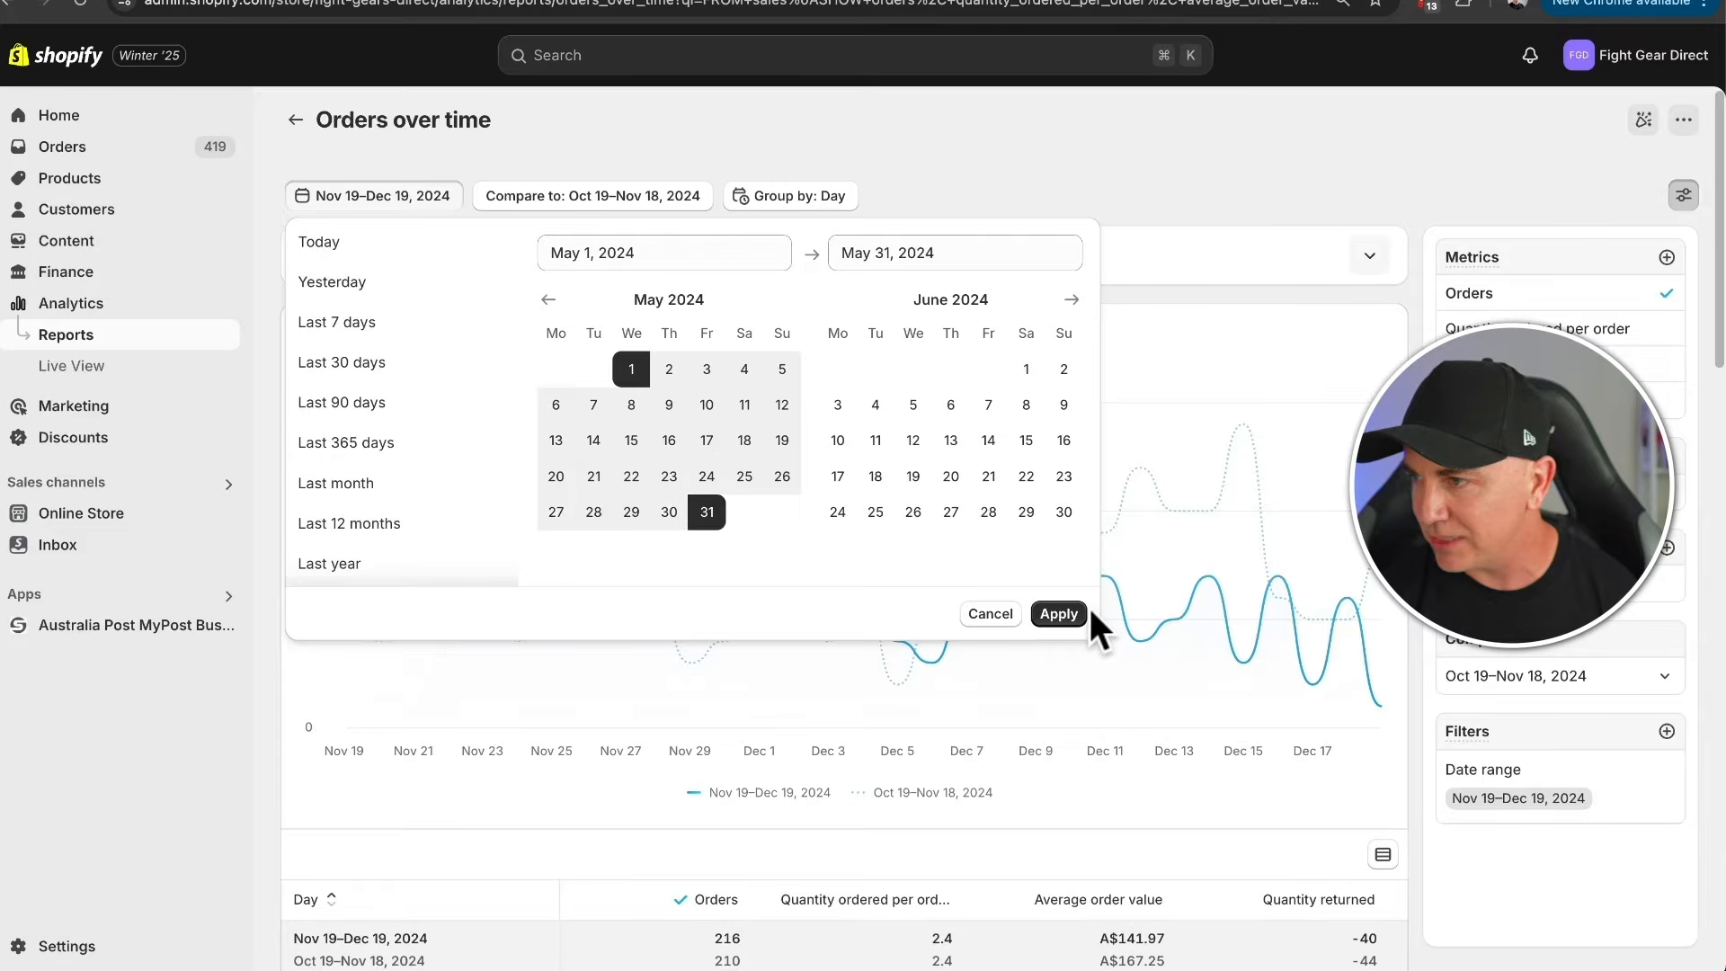
pyautogui.click(1078, 611)
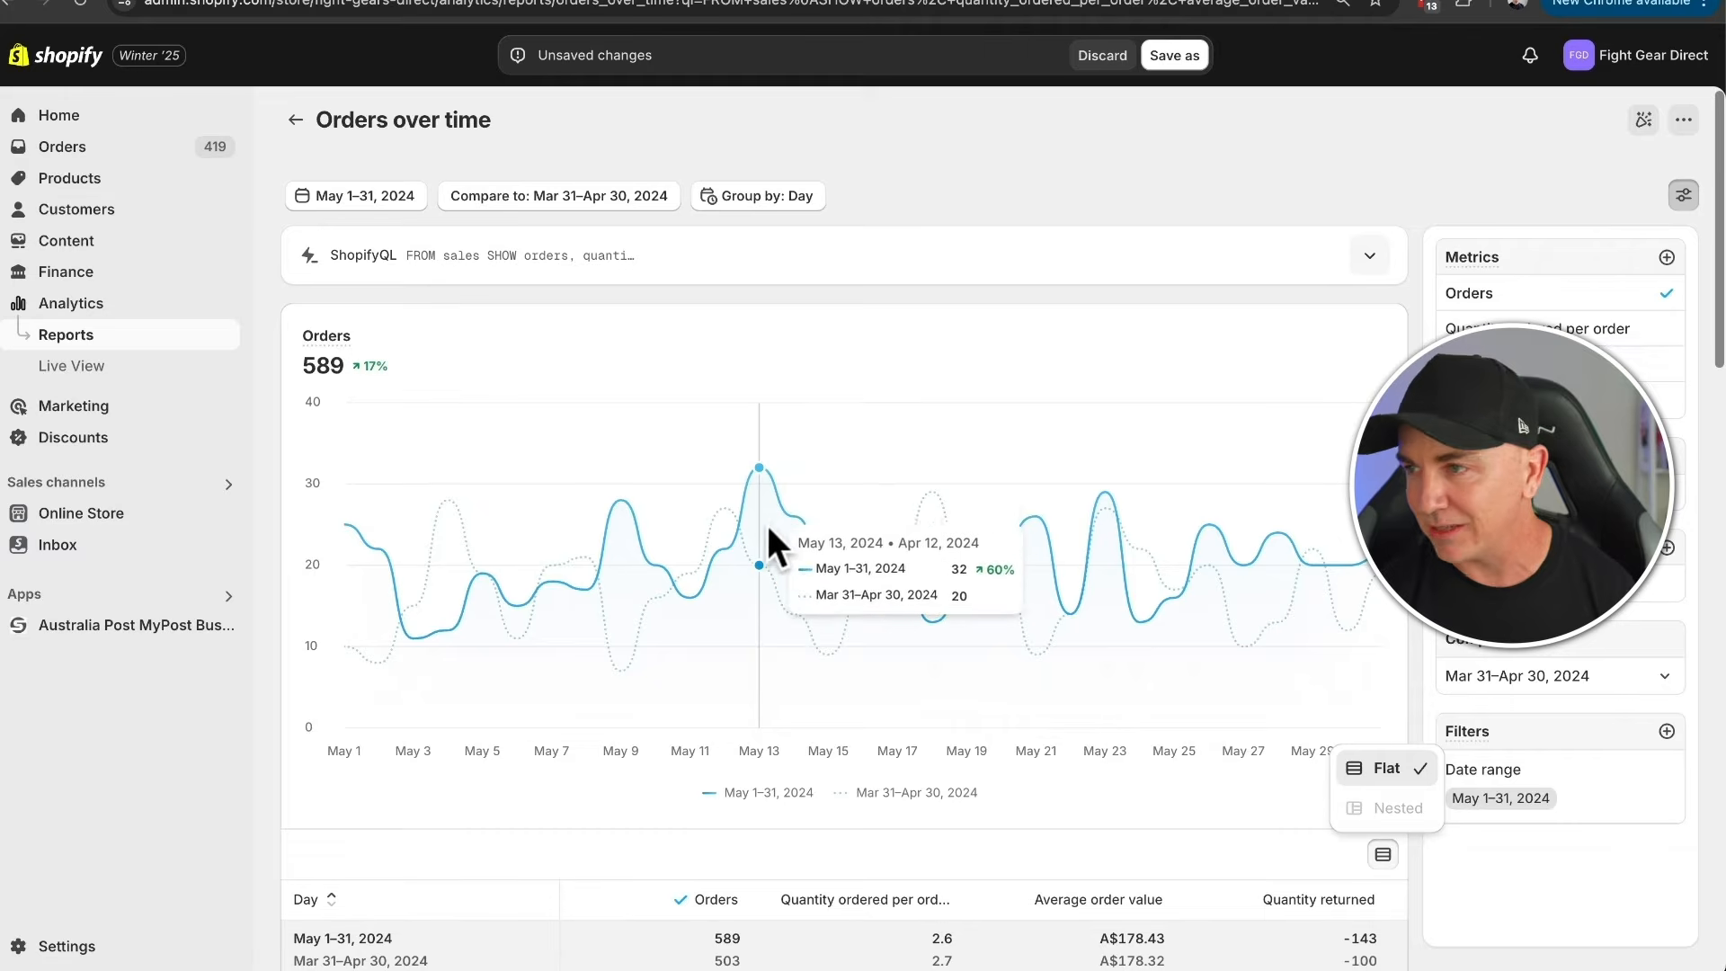
# - Save a copy of the report as "Orders over time (line chart)"
pyautogui.click(1171, 59)
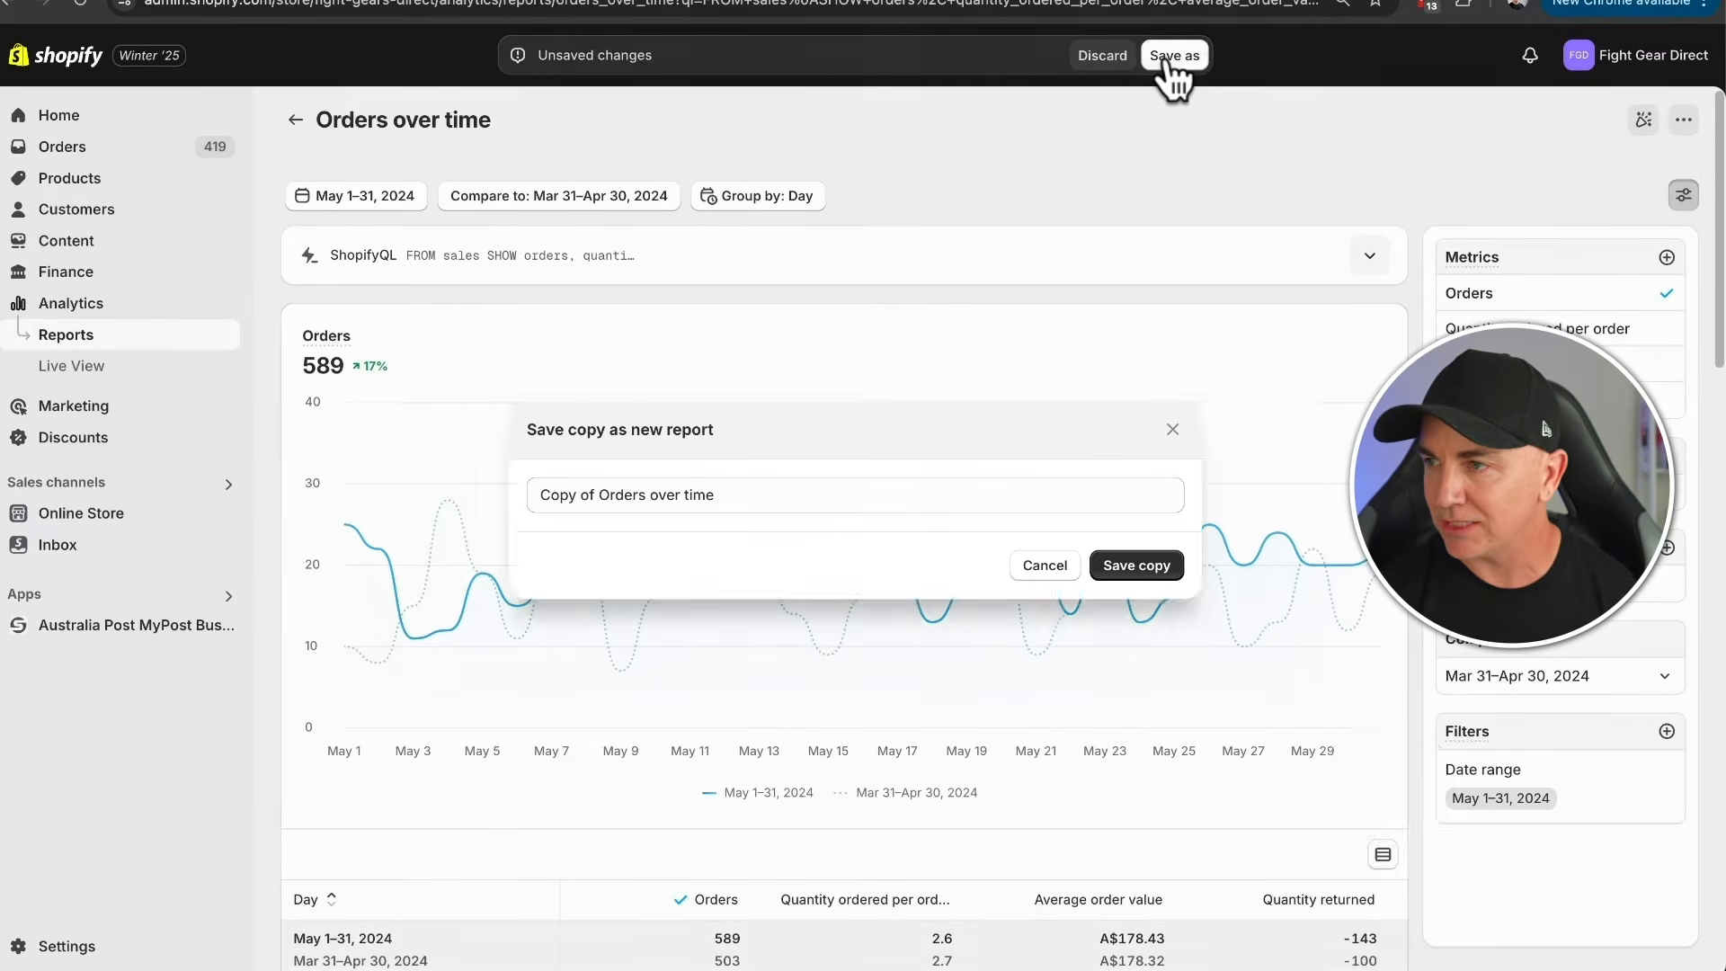
pyautogui.click(594, 494)
pyautogui.press('BackSpace')
pyautogui.press('BackSpace')
pyautogui.press('BackSpace')
pyautogui.press('BackSpace')
pyautogui.press('BackSpace')
pyautogui.press('BackSpace')
pyautogui.press('BackSpace')
pyautogui.press('BackSpace')
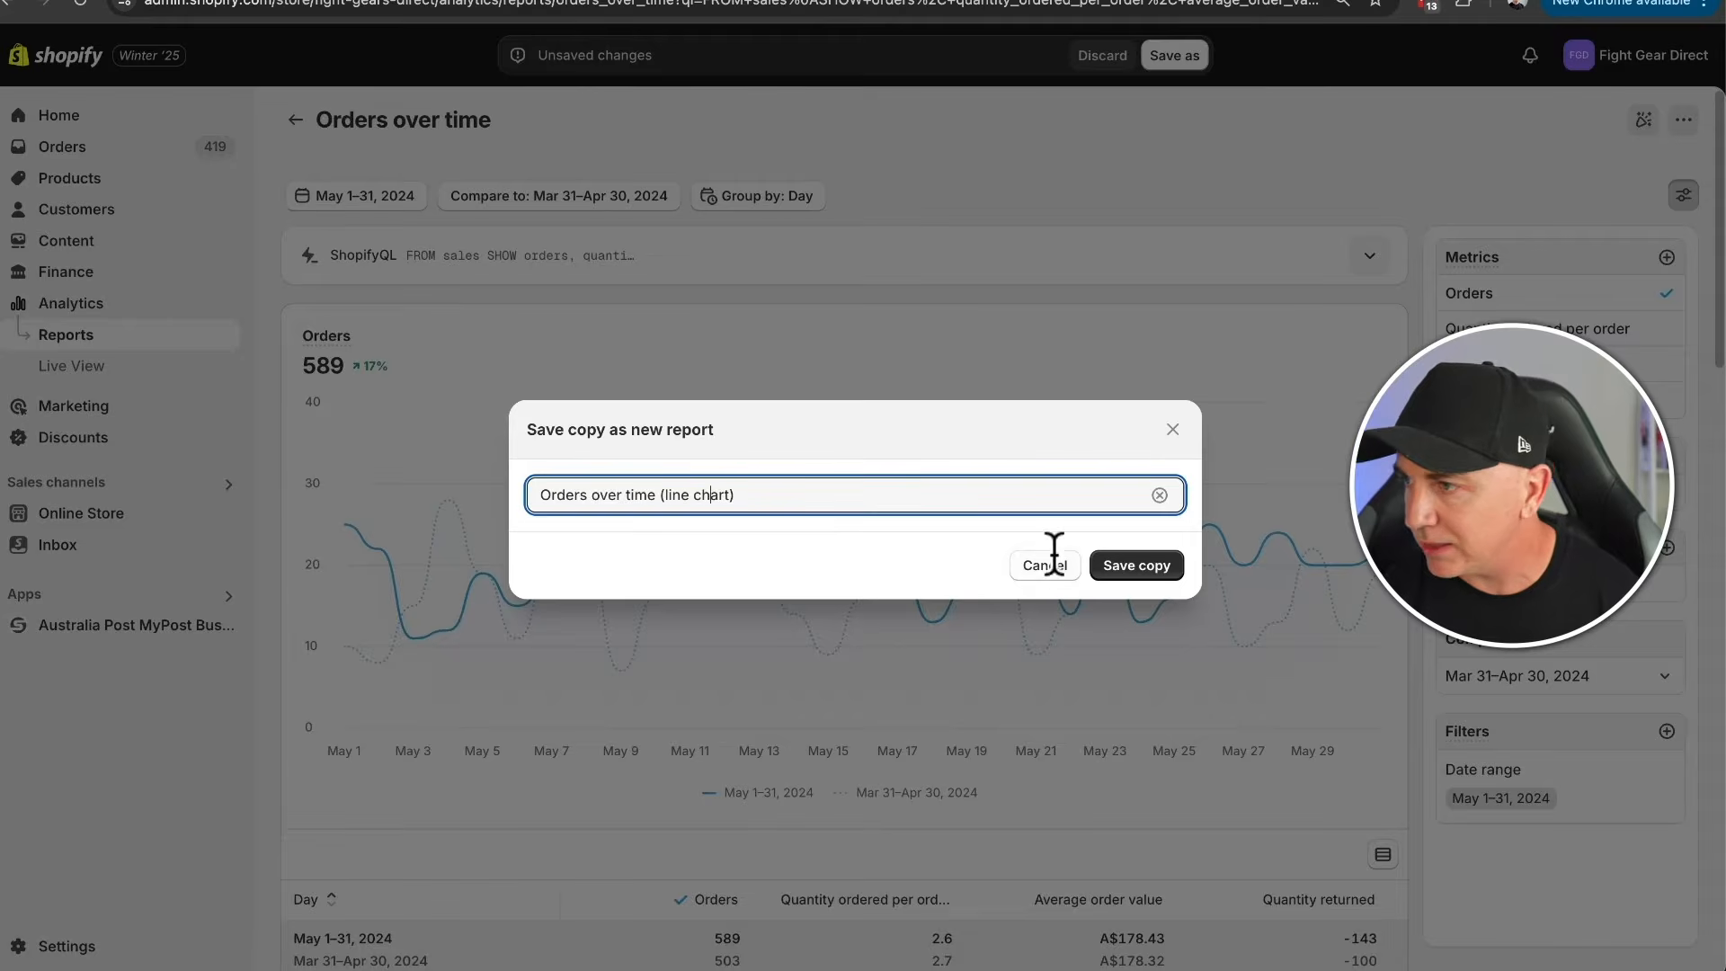
pyautogui.click(1113, 564)
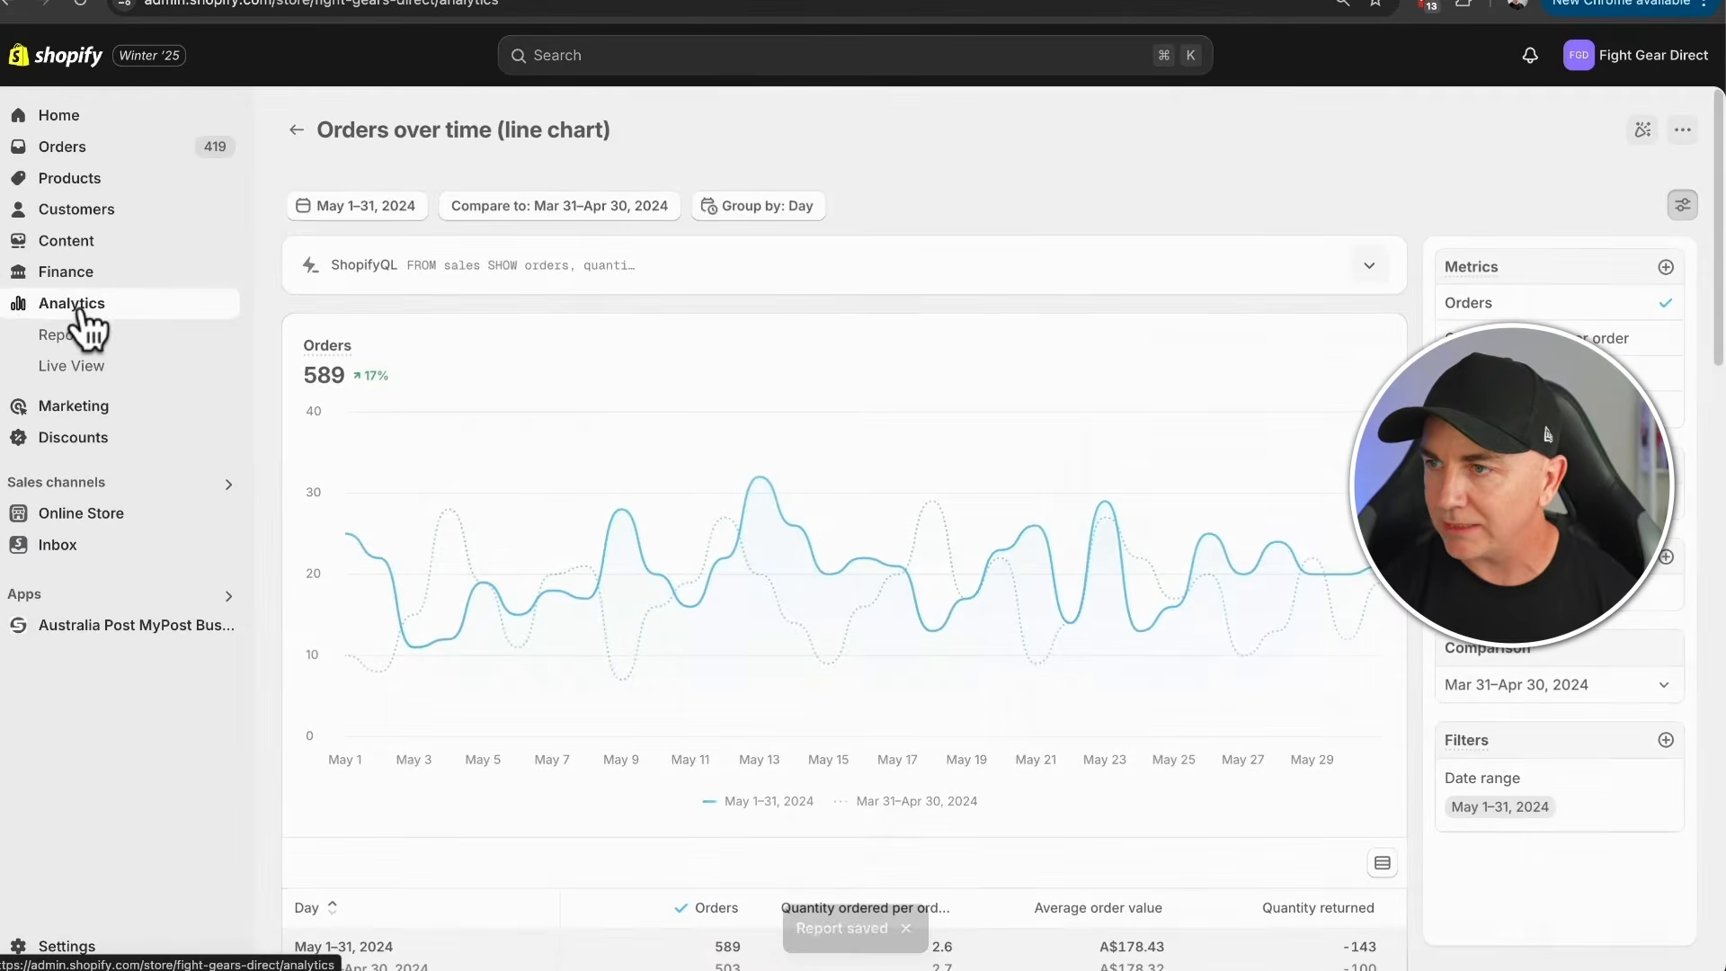
# - Add the "Orders over time (line chart)" card to the overview after Returning customer rate, and make it wider and shorter to fill the row
pyautogui.click(72, 306)
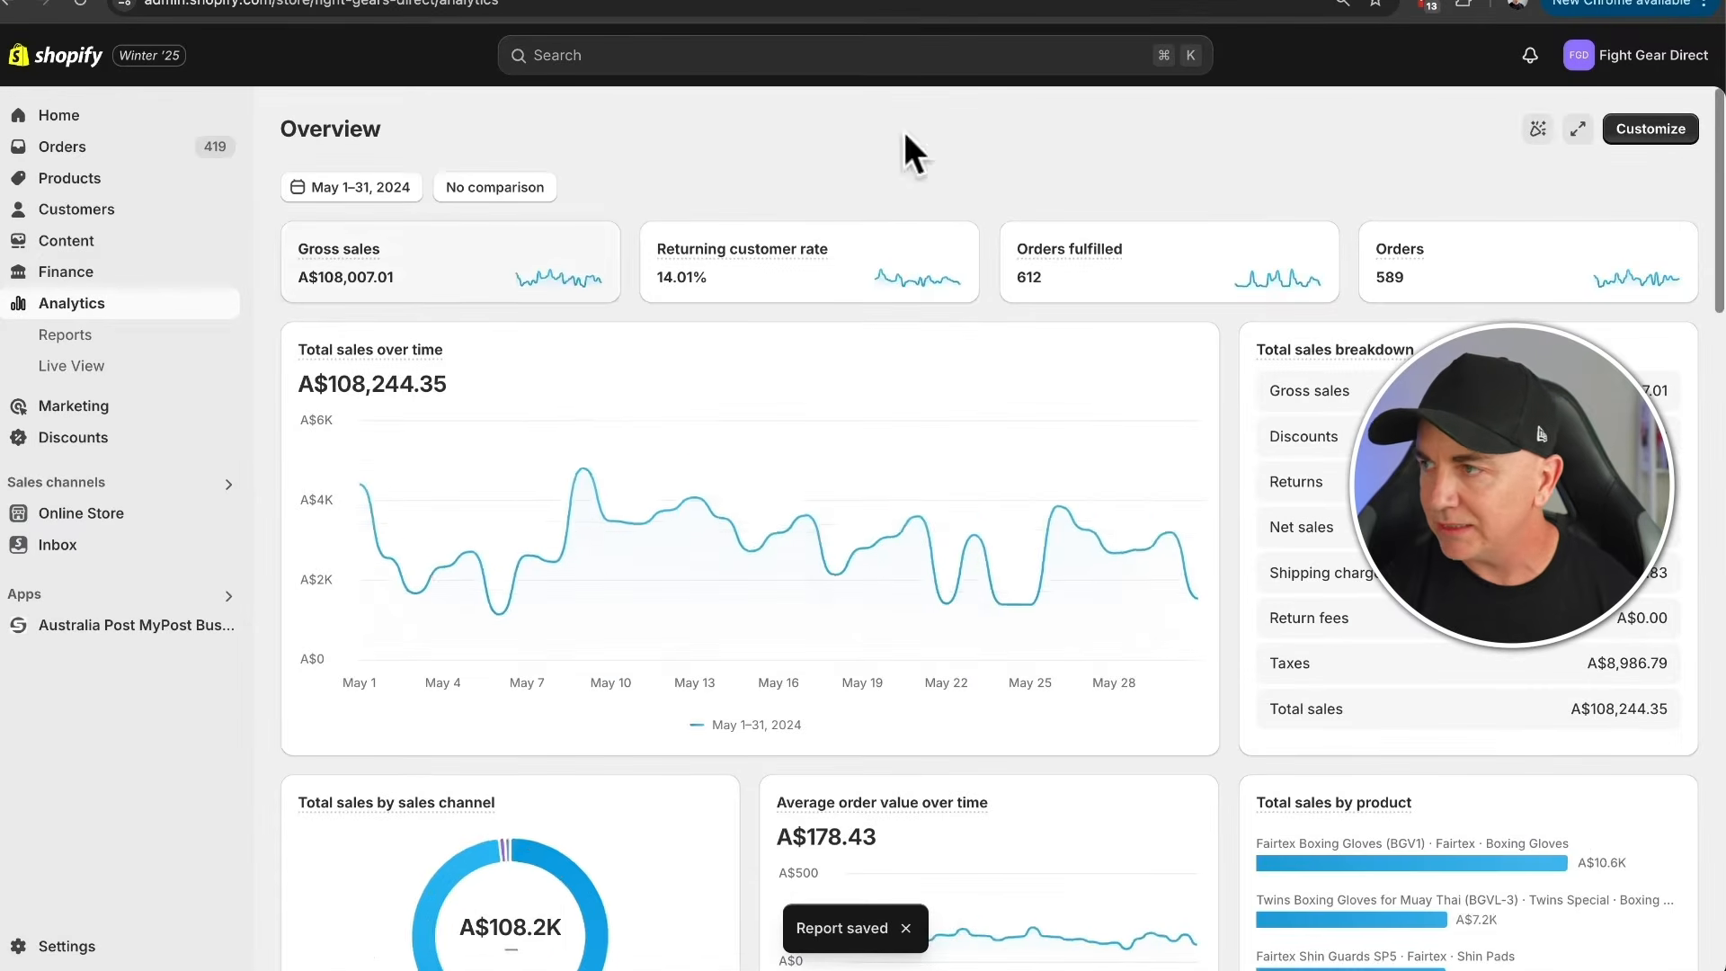
pyautogui.click(1654, 129)
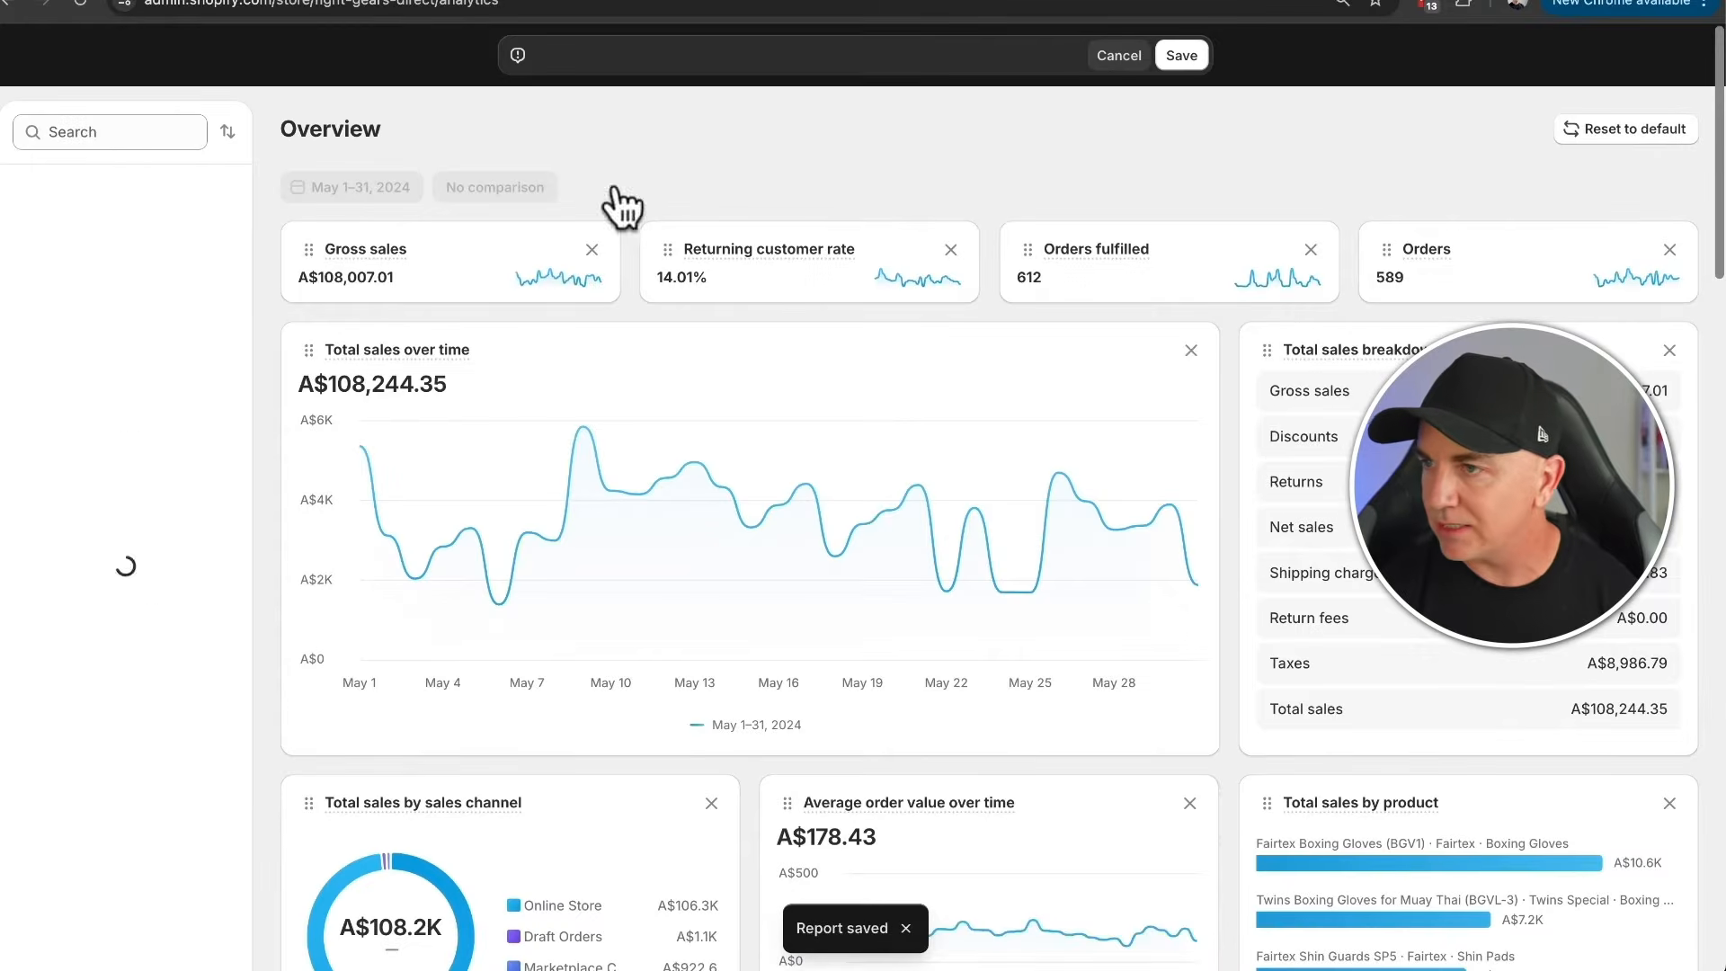
pyautogui.click(118, 136)
pyautogui.write('line')
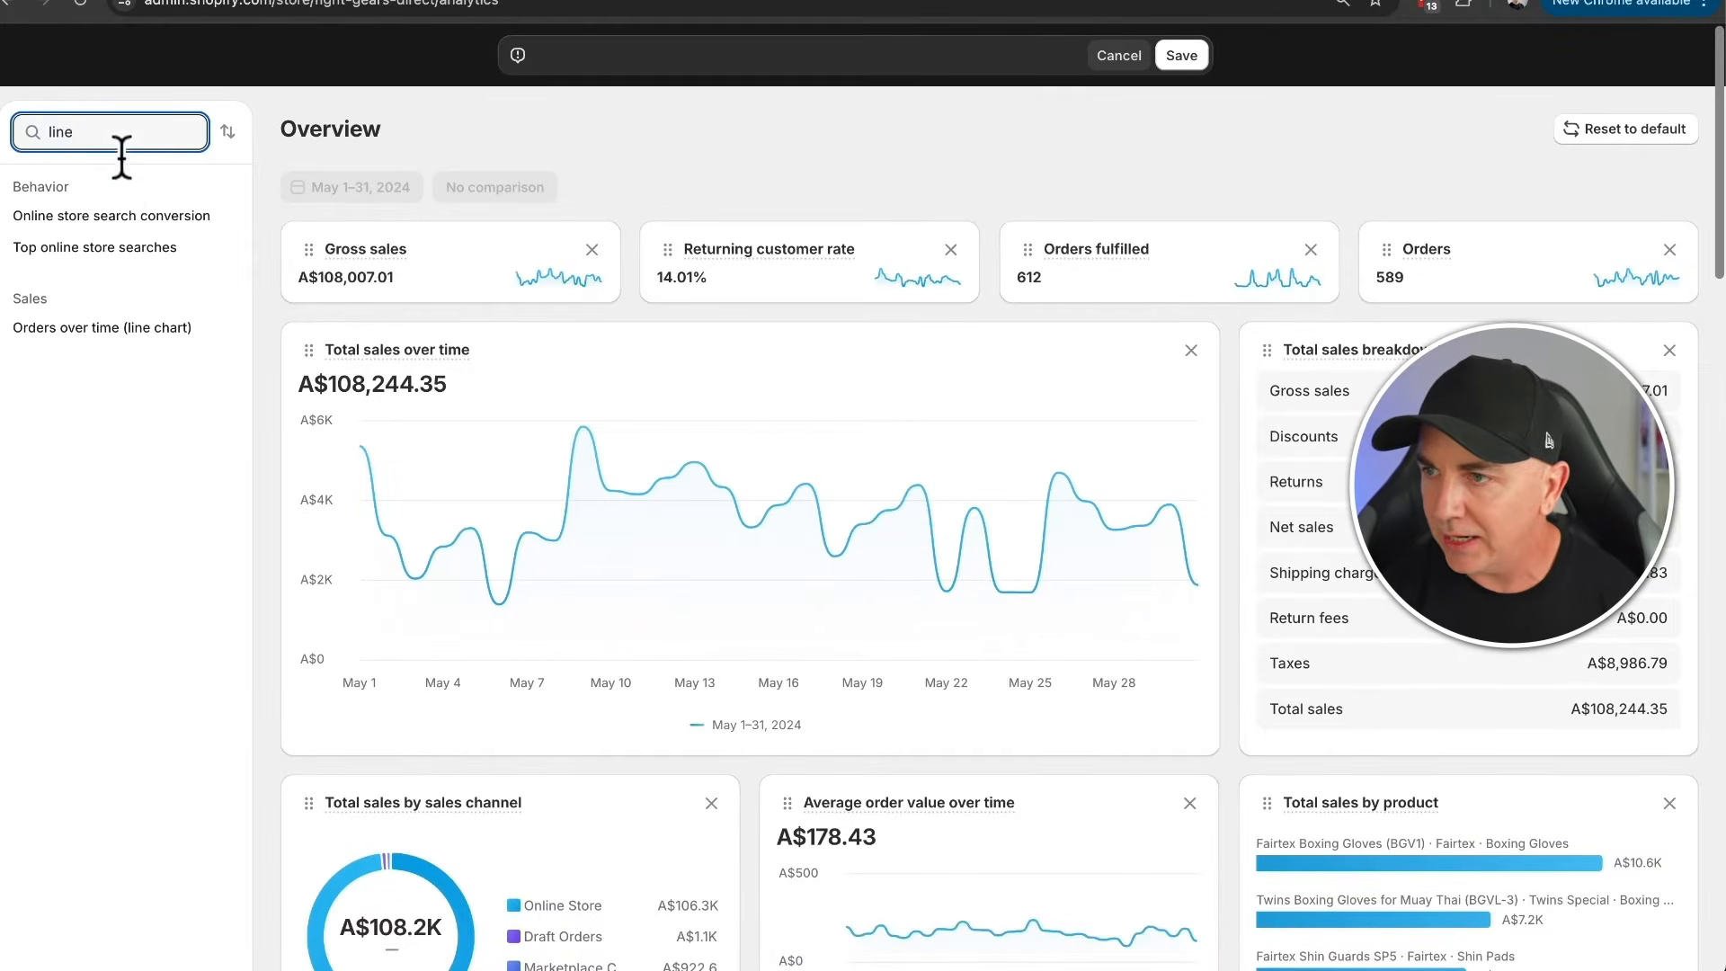
pyautogui.moveTo(116, 329); pyautogui.dragTo(1193, 319)
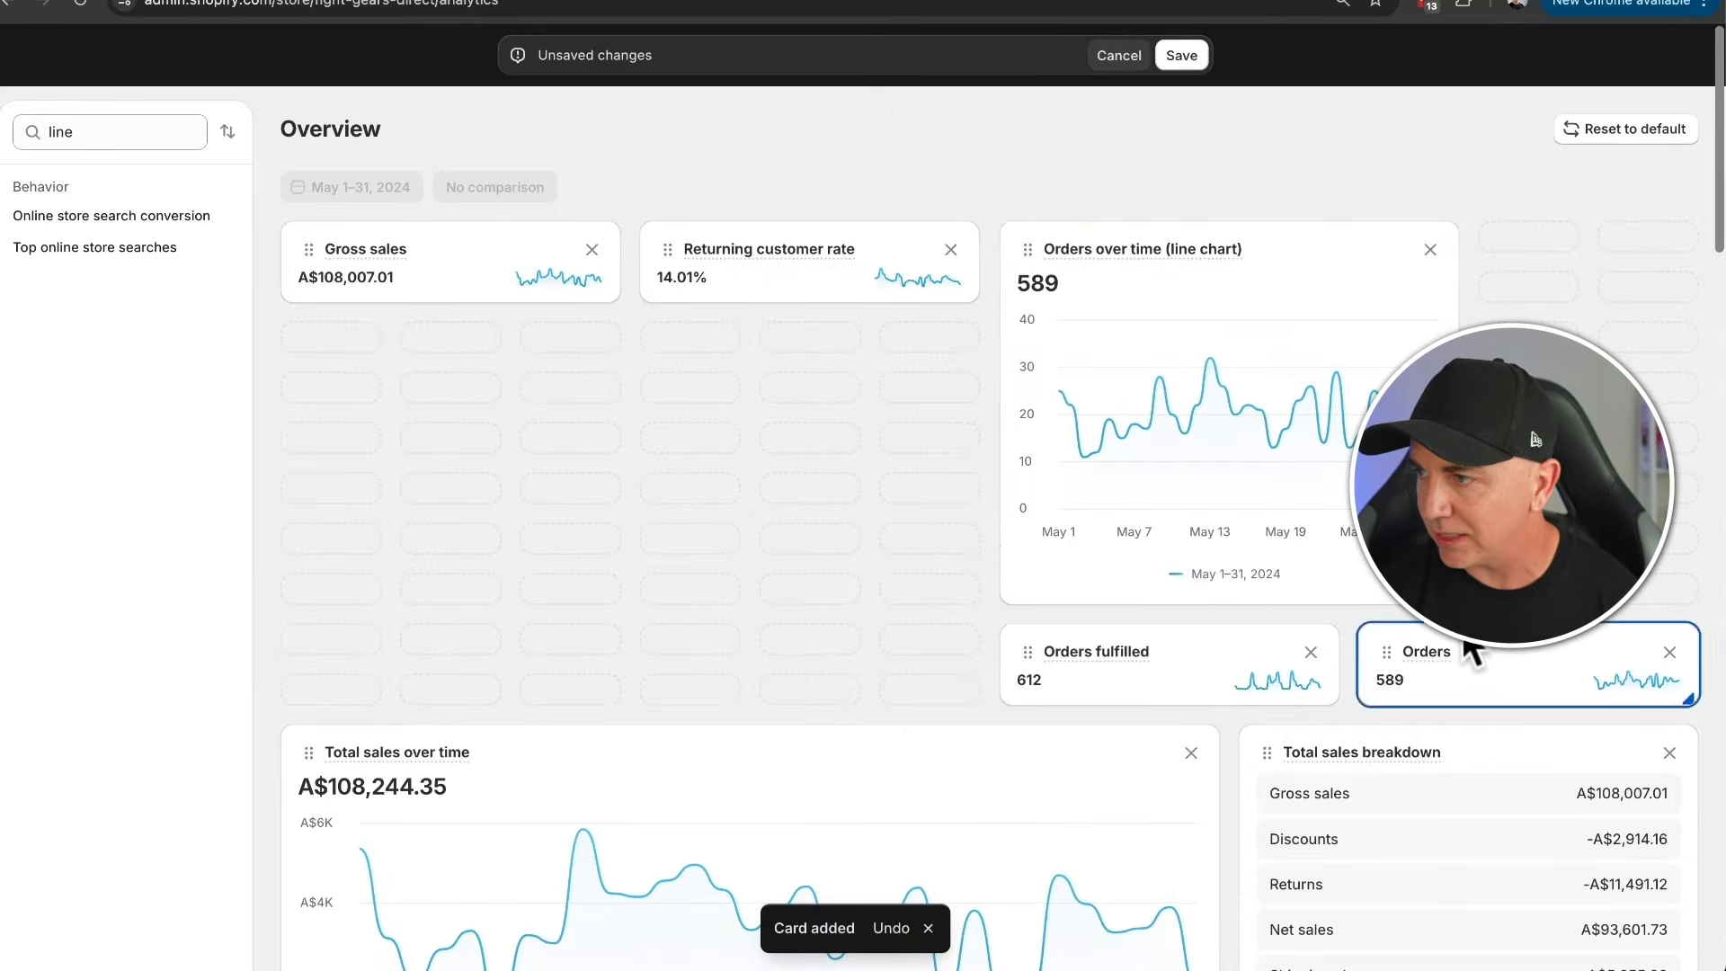
pyautogui.moveTo(1454, 601); pyautogui.dragTo(1690, 415)
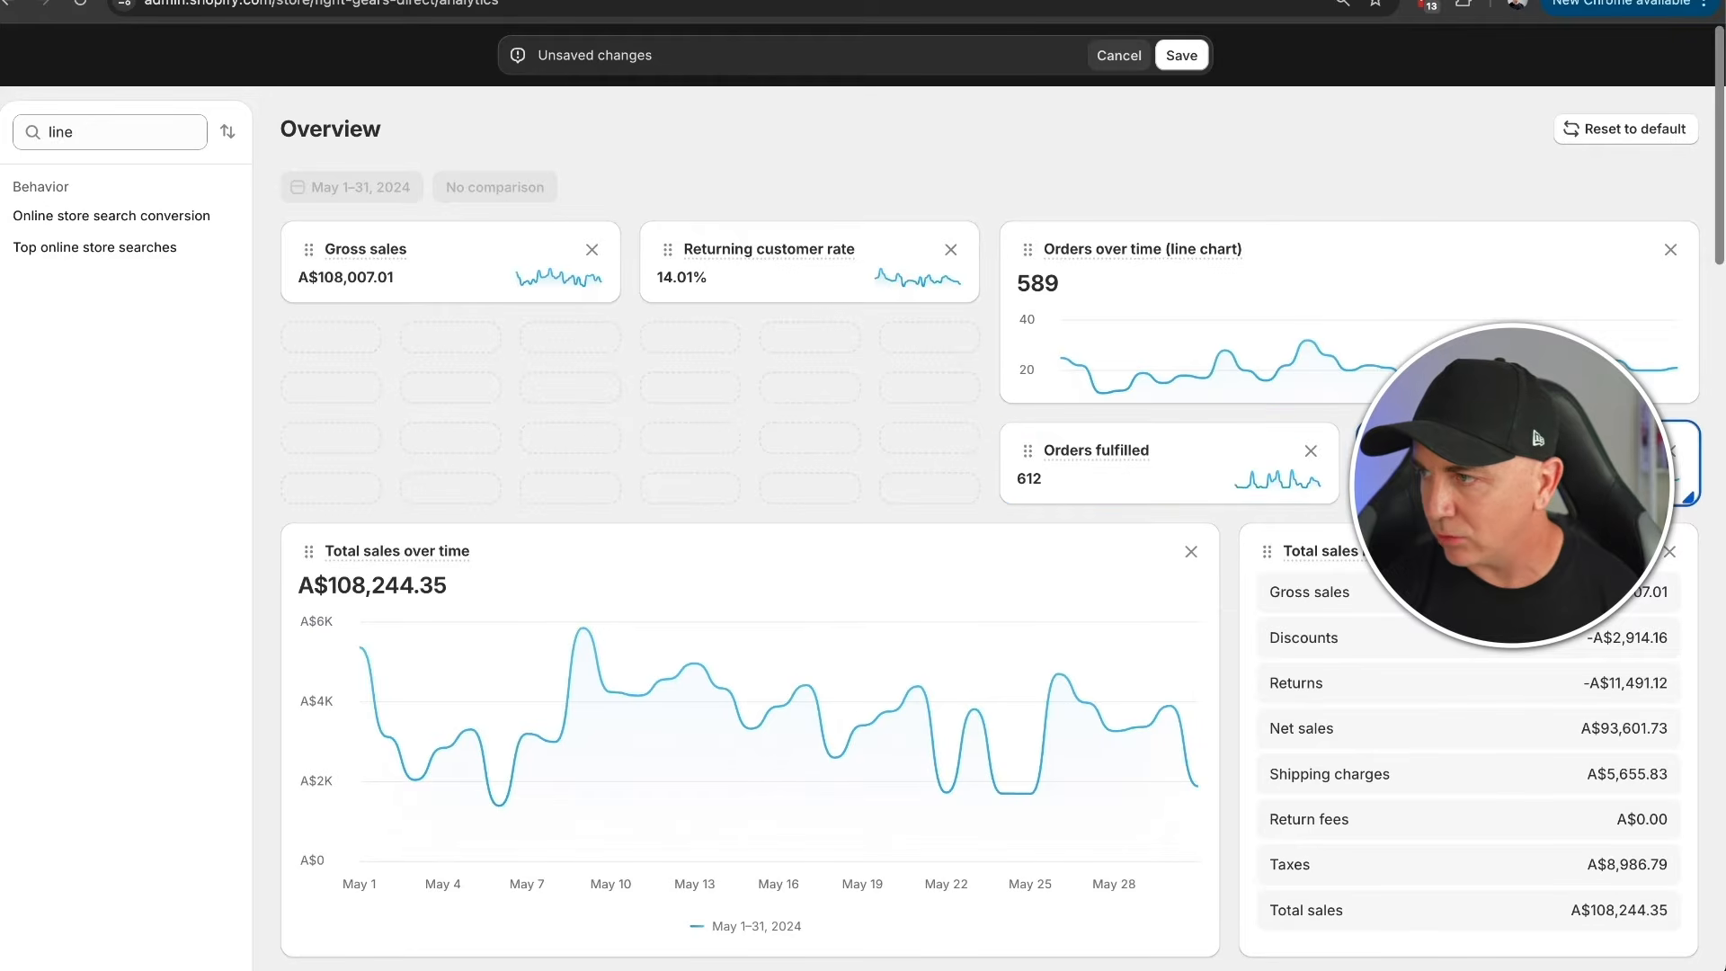
# - Place Returning customer rate under Gross sales and Orders under Orders fulfilled, beside the line chart card, and save the dashboard
pyautogui.moveTo(840, 300); pyautogui.dragTo(481, 440)
pyautogui.moveTo(1067, 494); pyautogui.dragTo(759, 263)
pyautogui.moveTo(1456, 485); pyautogui.dragTo(742, 370)
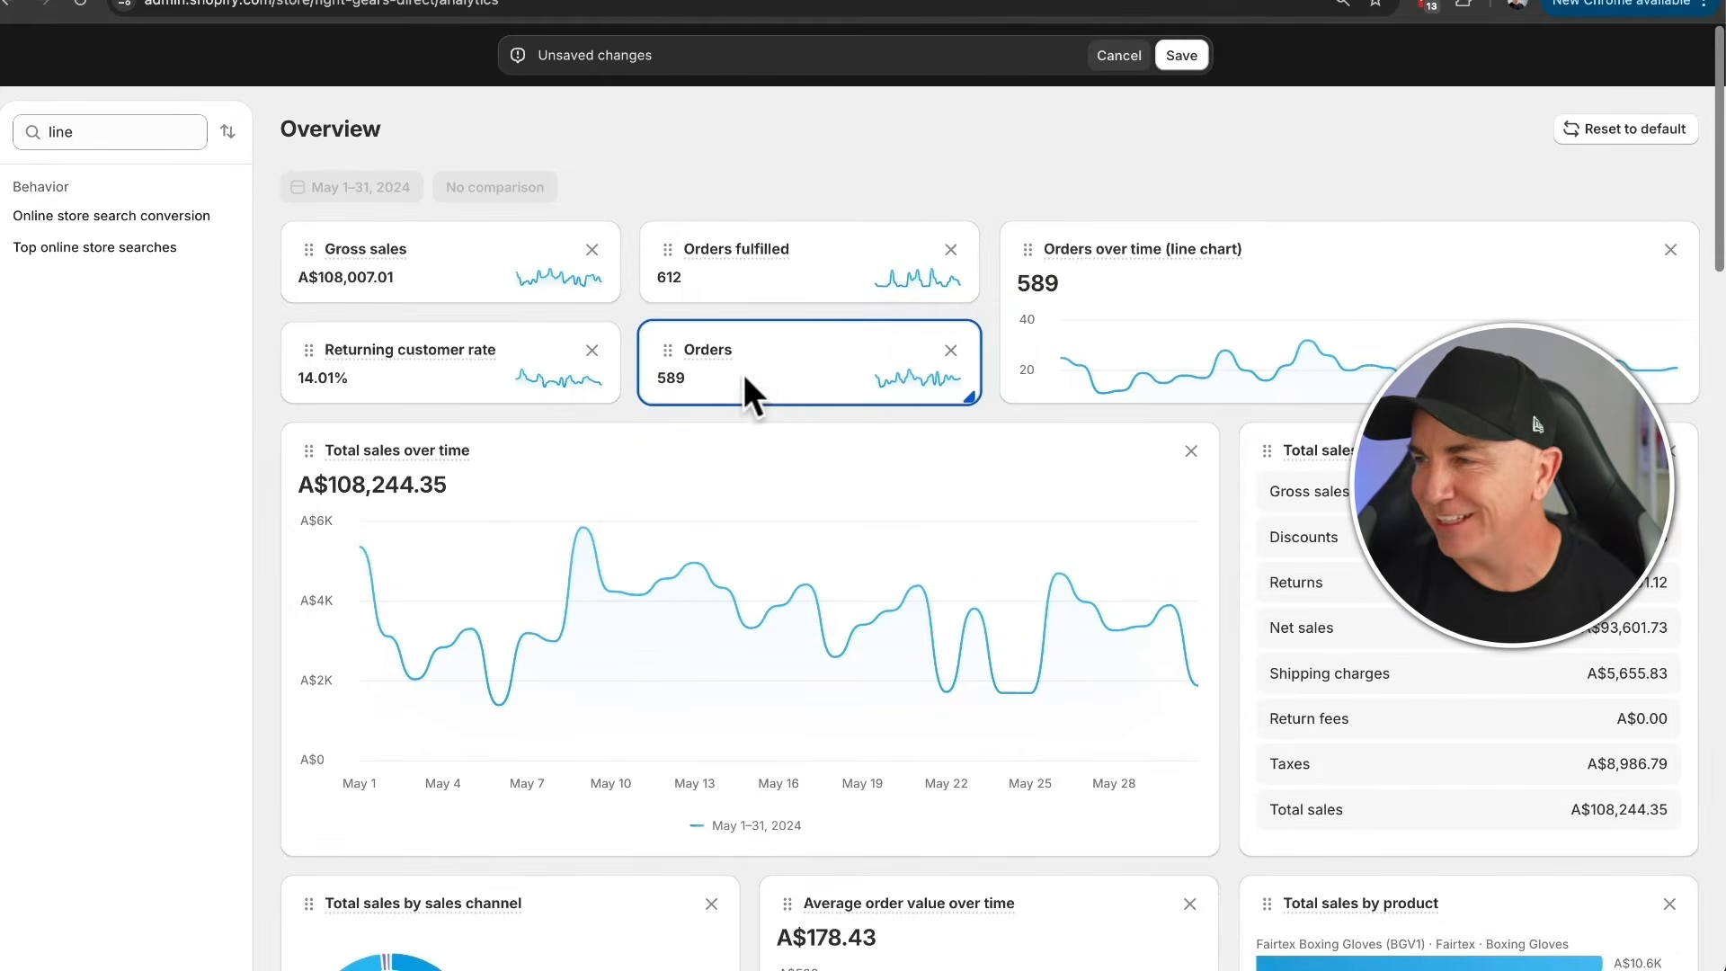
pyautogui.click(1186, 56)
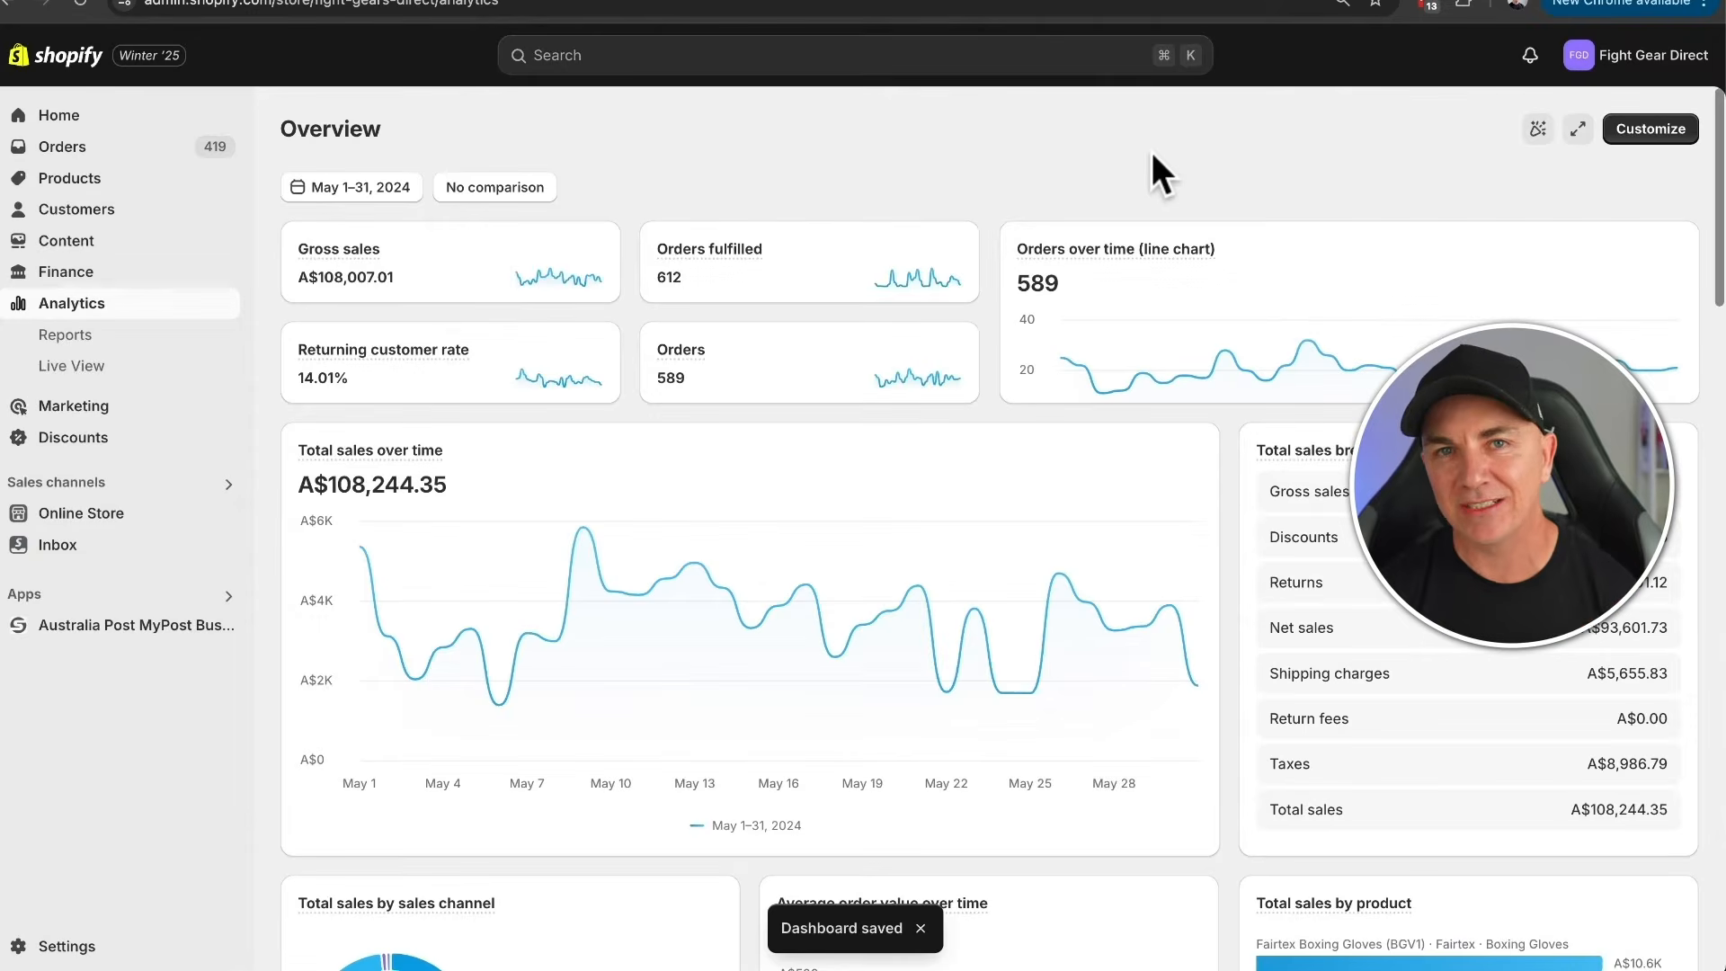